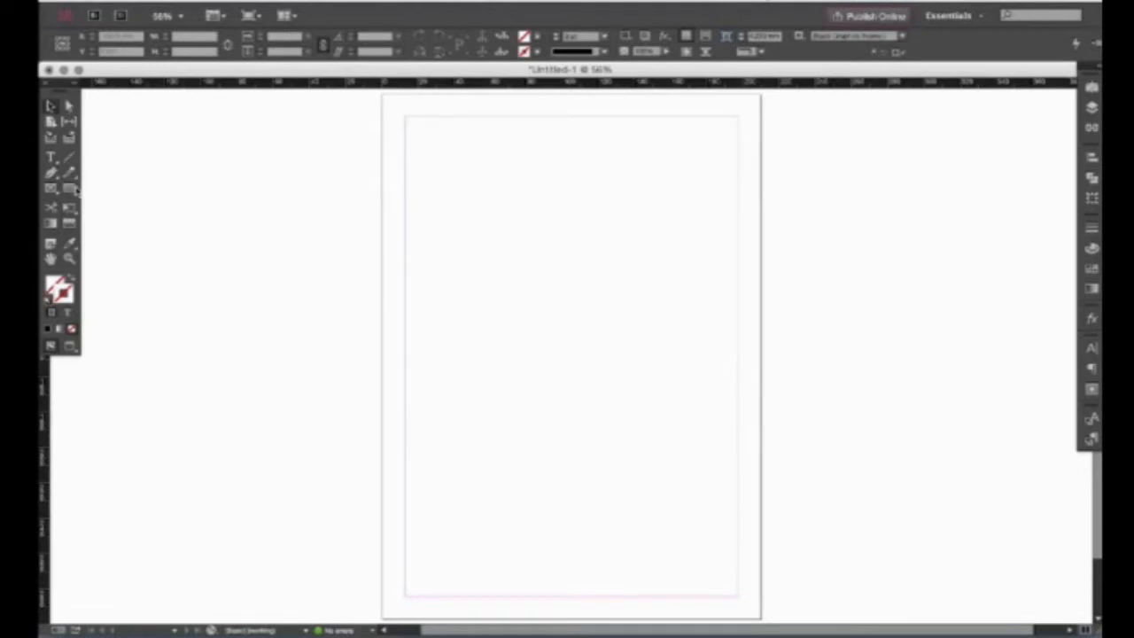
left_click(73, 188)
left_click_drag(544, 185, 682, 263)
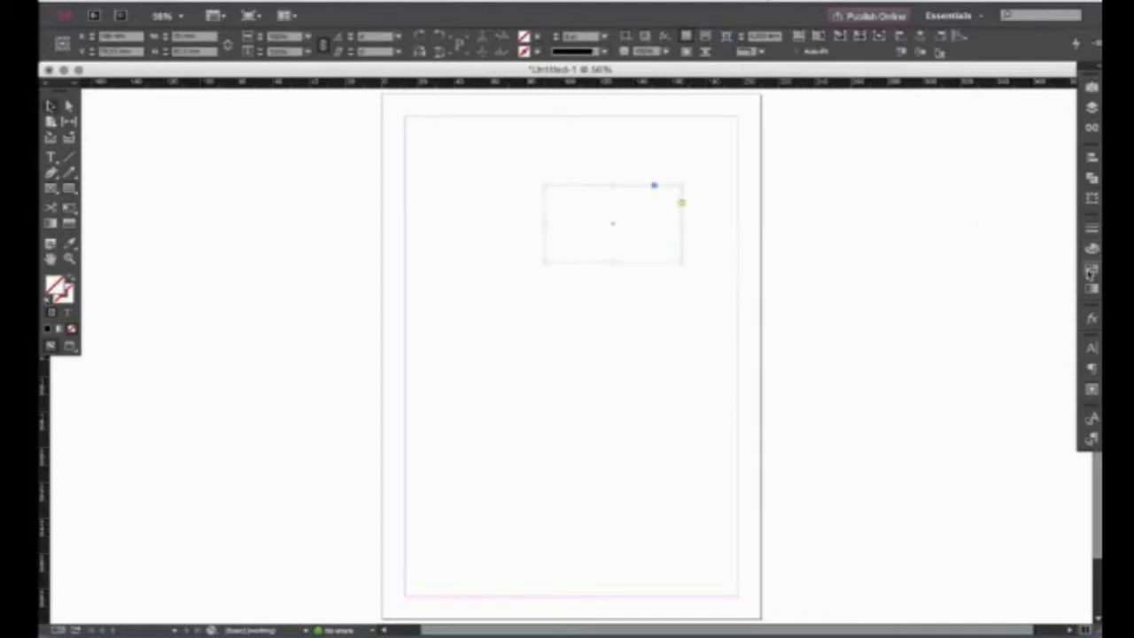
left_click(1090, 247)
left_click(955, 293)
mouse_move(583, 249)
left_mouse_down()
mouse_move(585, 233)
mouse_move(588, 274)
mouse_move(585, 250)
mouse_move(534, 257)
mouse_move(591, 295)
mouse_move(585, 259)
mouse_move(572, 265)
left_mouse_up()
left_click(276, 175)
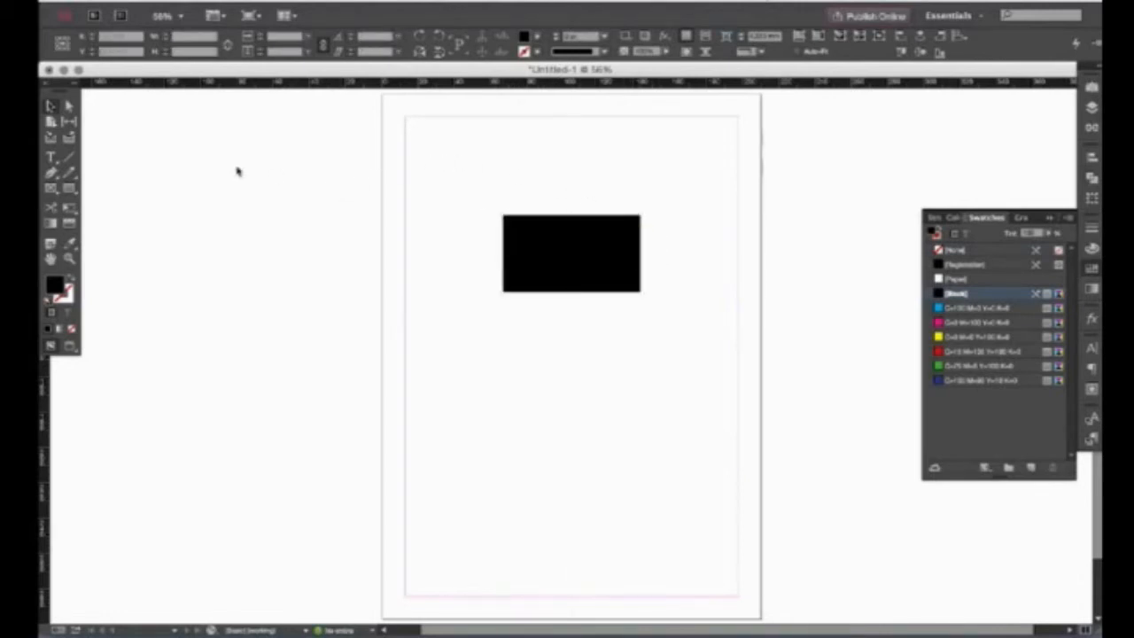
left_click(70, 106)
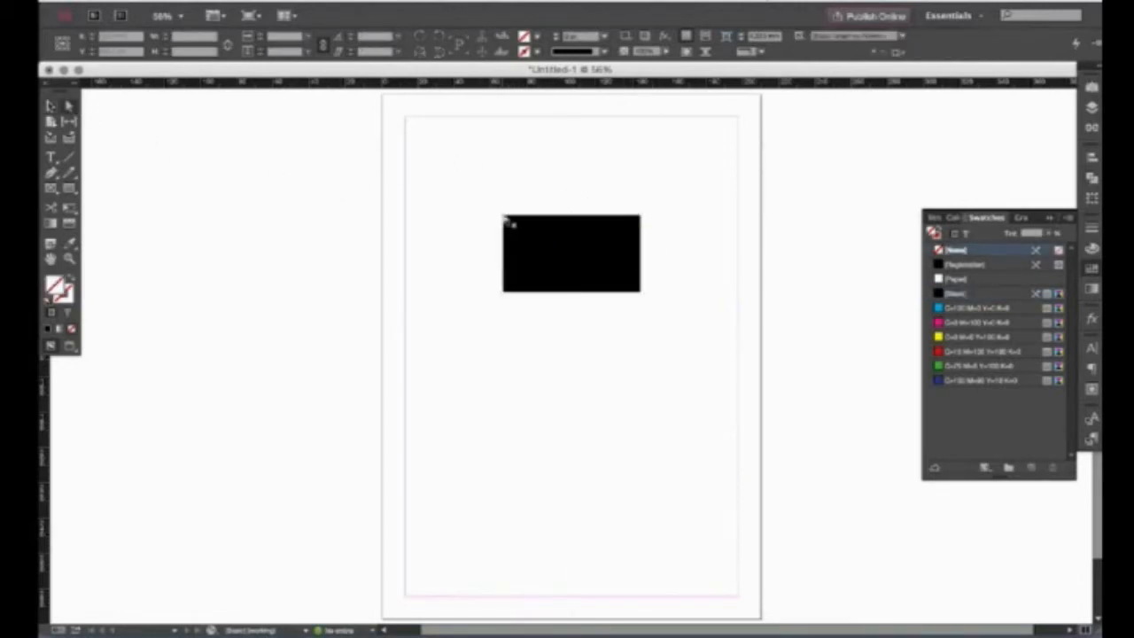
left_click_drag(504, 216, 593, 152)
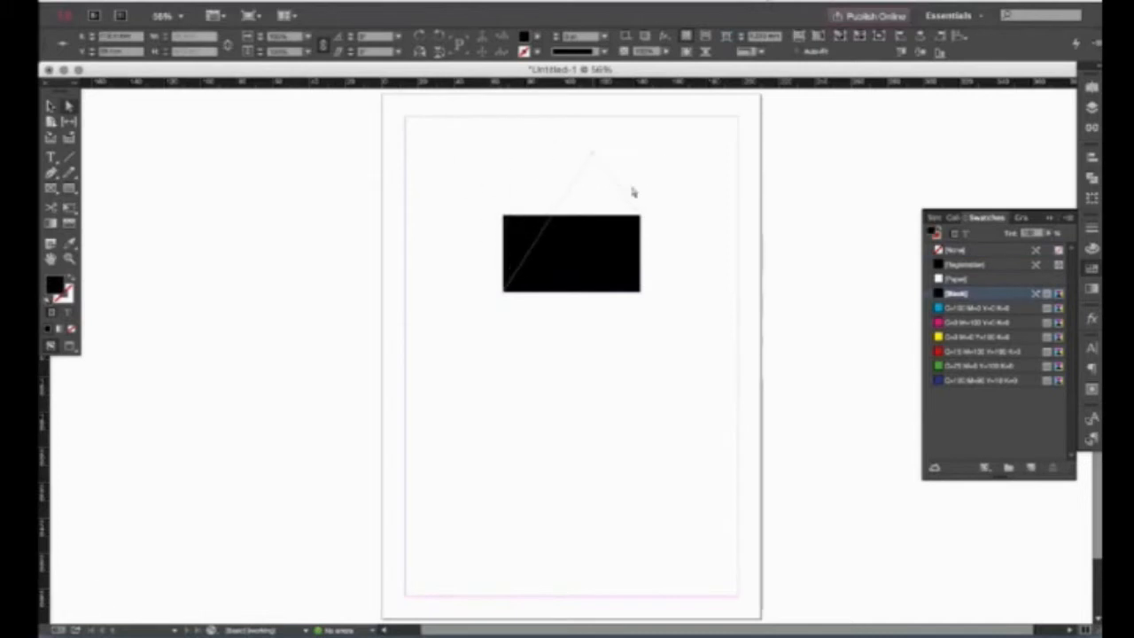
left_click_drag(644, 222, 697, 197)
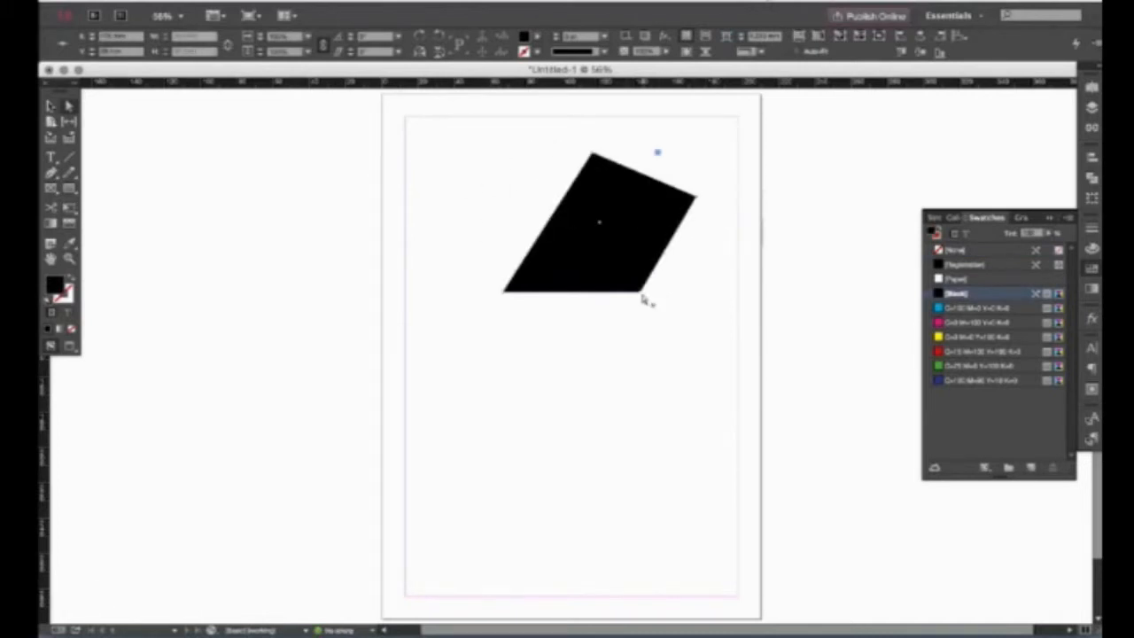
left_click_drag(663, 331, 677, 345)
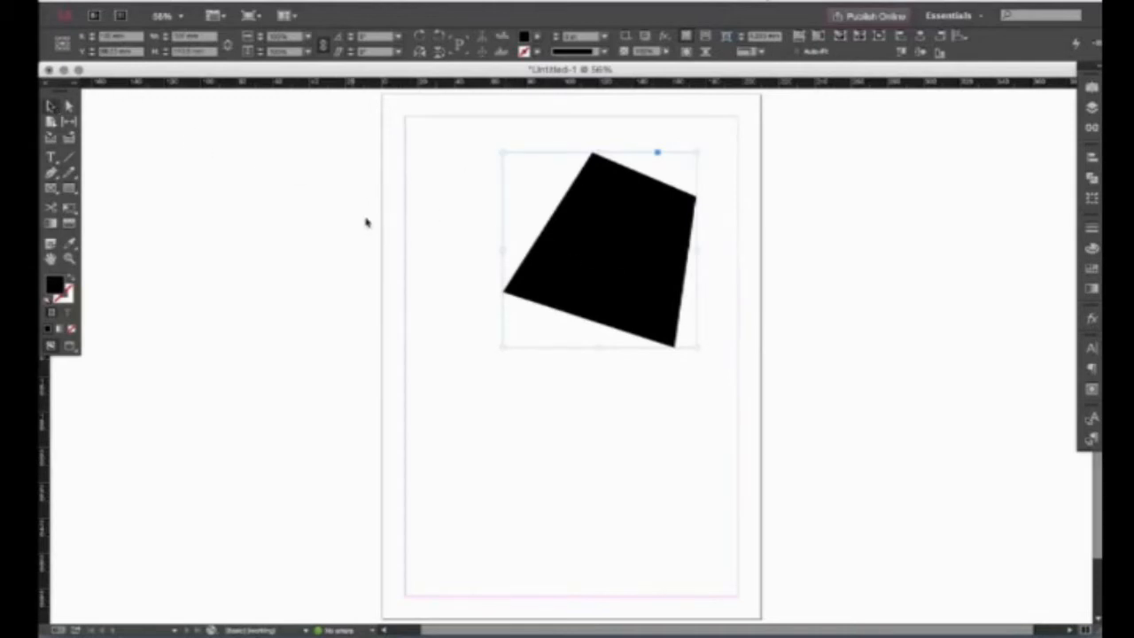
key("Delete")
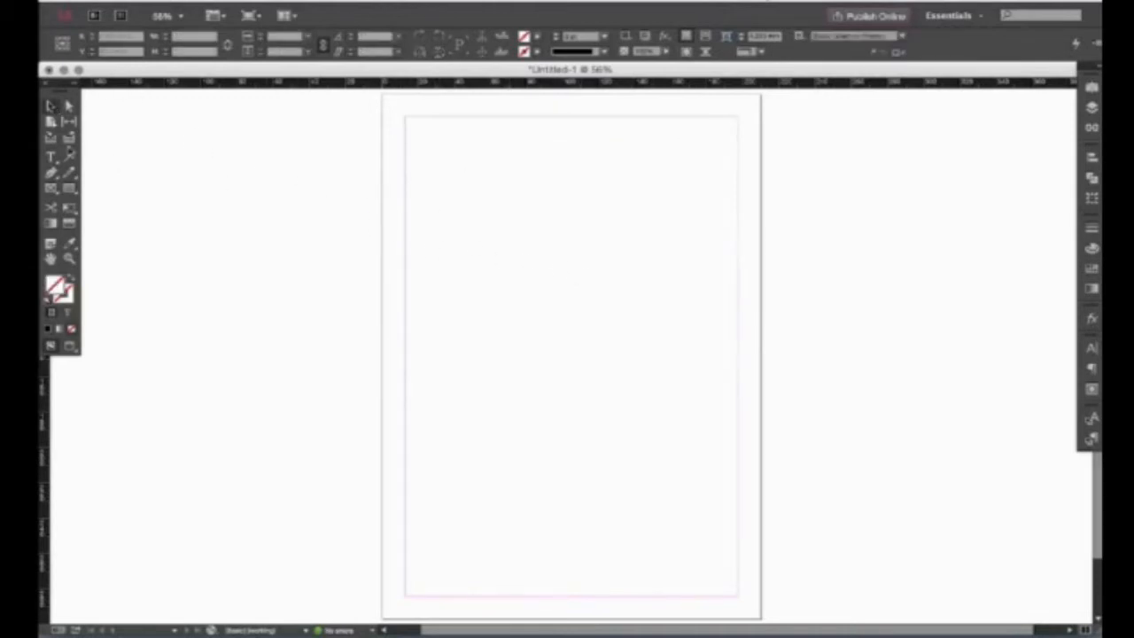
Draw a horizontal text frame near the top of the page and type 'asdfasdfasdf'.
left_click(51, 157)
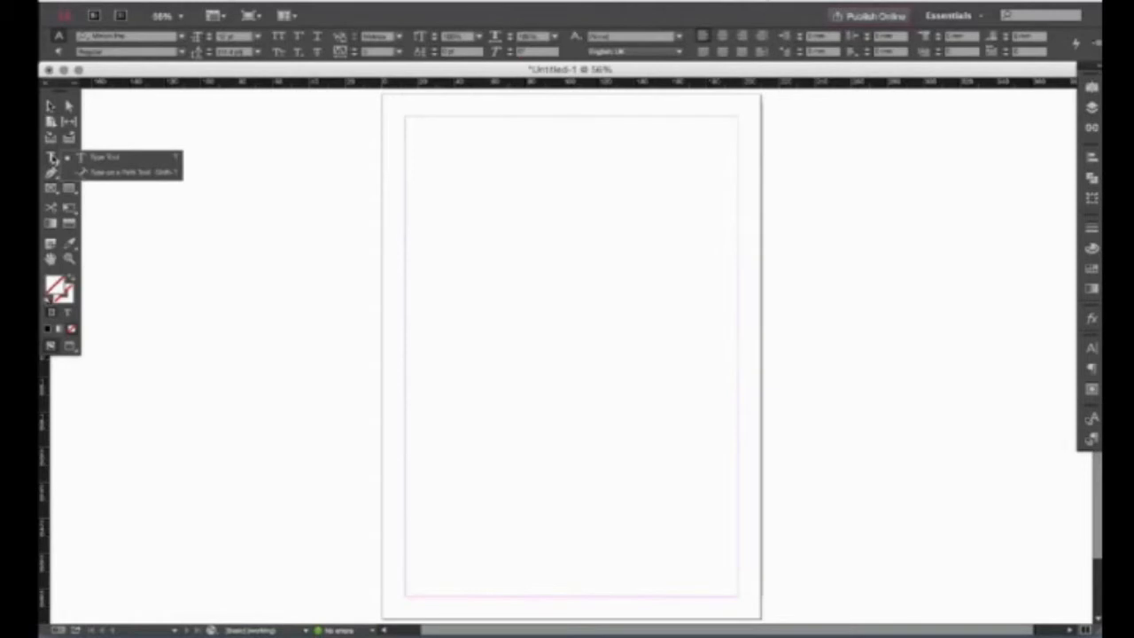
left_click(118, 161)
left_click_drag(438, 177, 668, 357)
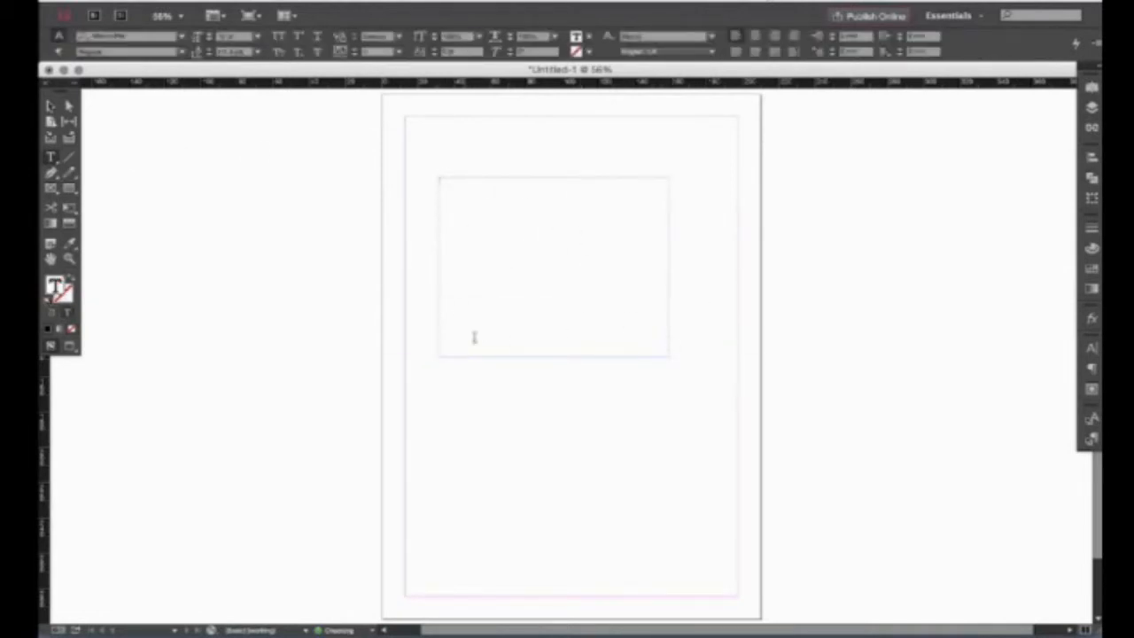
type("asdfasdfasdf")
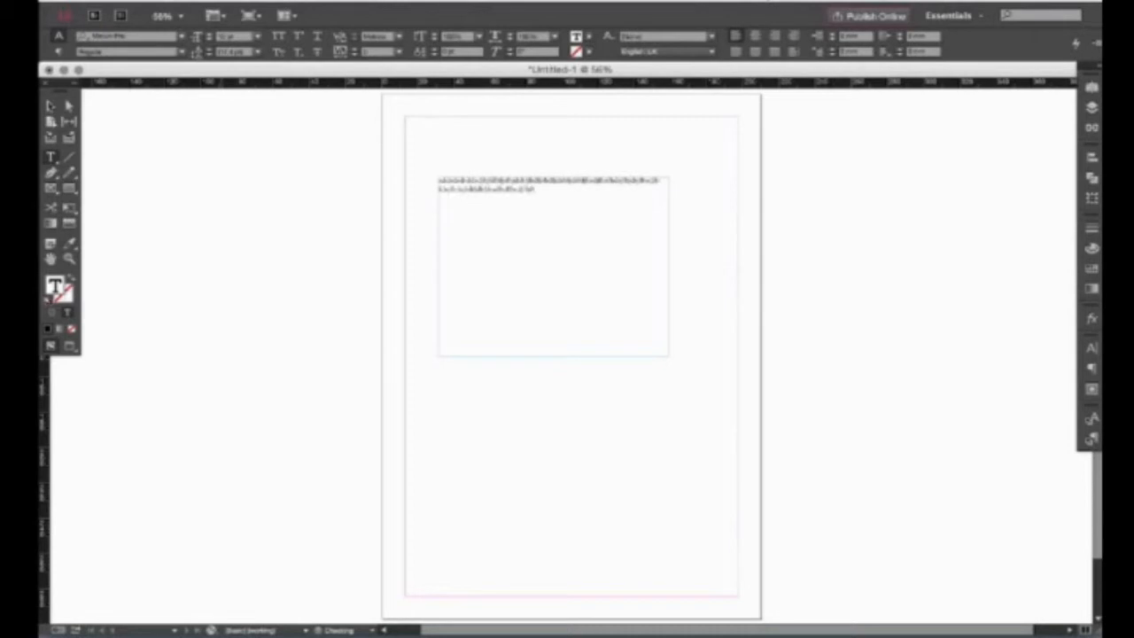
Shrink the placeholder text frame so the text reflows, then delete it.
left_click(50, 107)
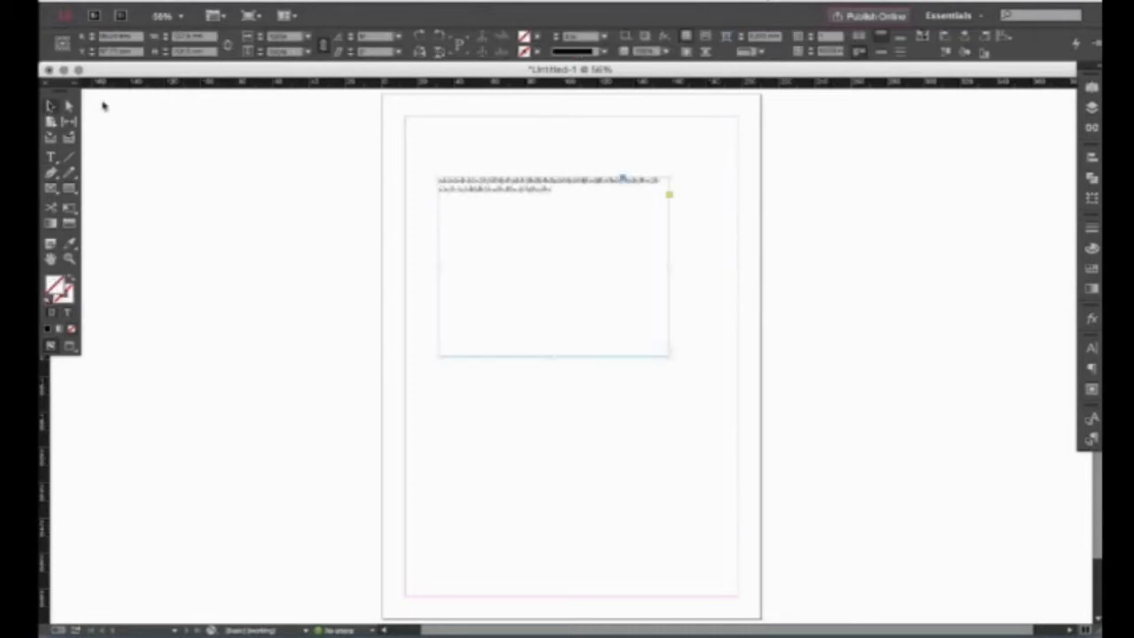
left_click_drag(670, 358, 534, 239)
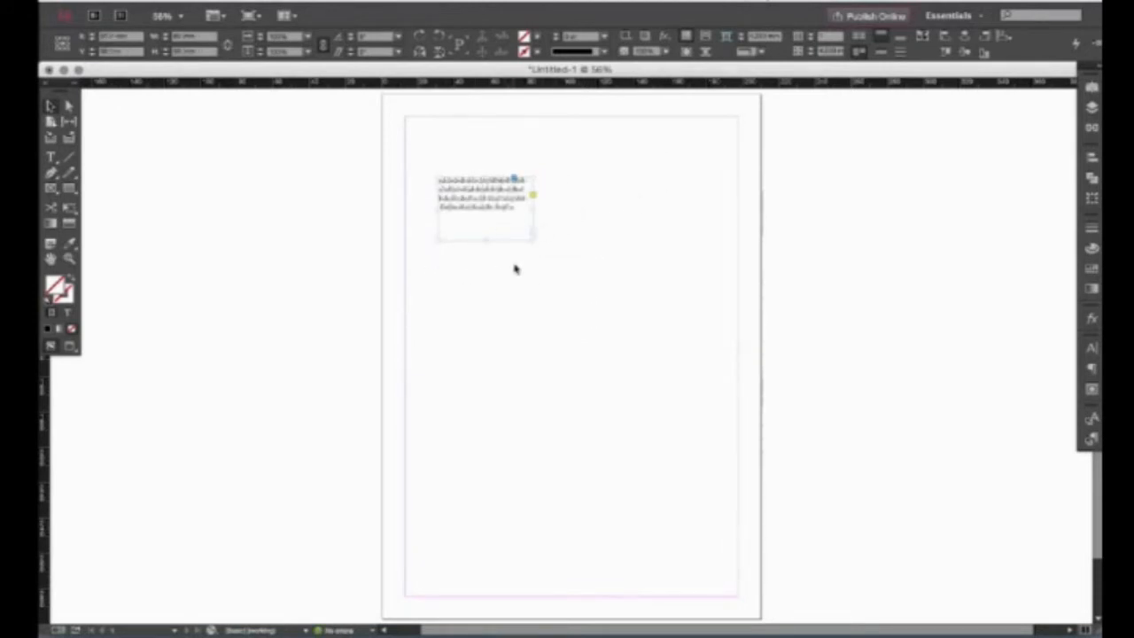
key("Delete")
Draw a wavy S-curve path on the page with the Pen Tool.
left_click(51, 157)
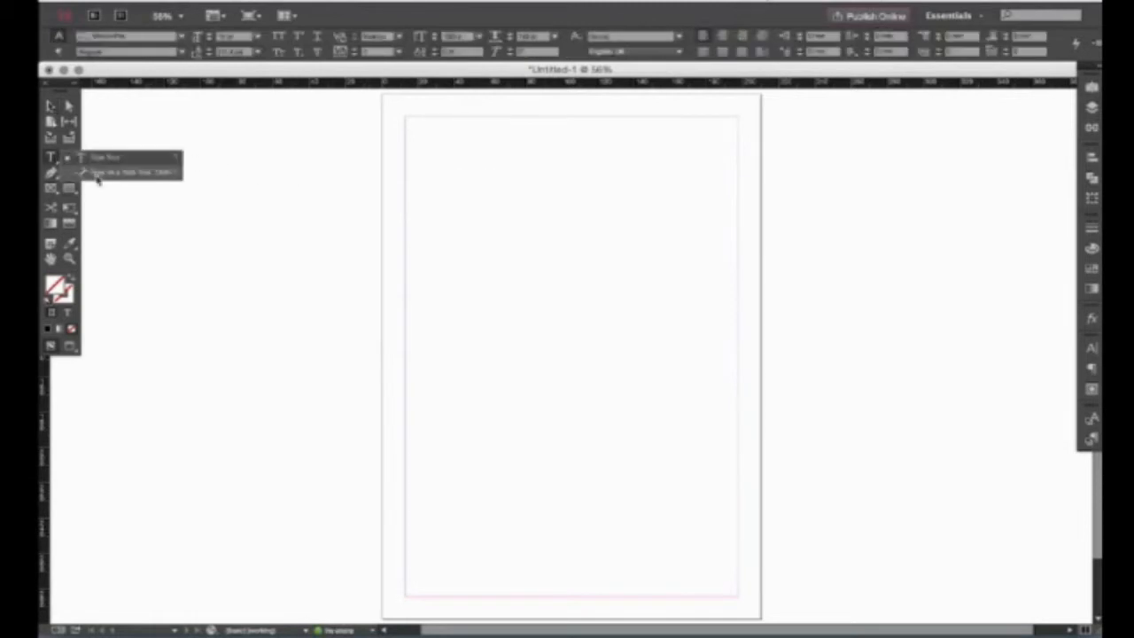
left_click(52, 157)
left_click(52, 174)
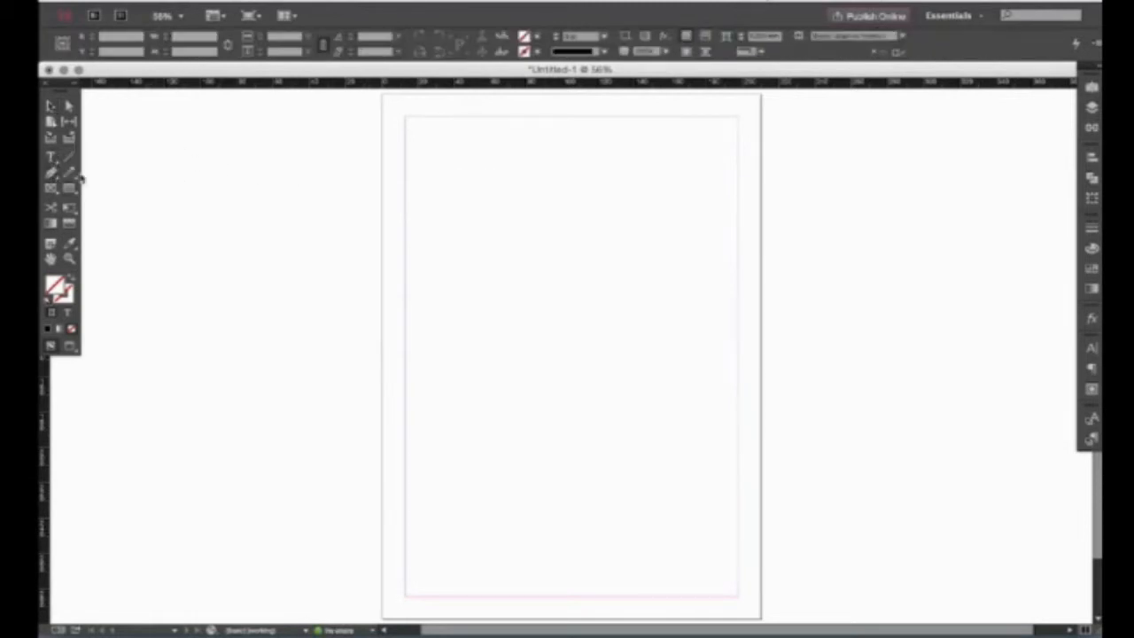
left_click(468, 235)
left_click_drag(532, 243, 572, 327)
left_click_drag(646, 298, 672, 271)
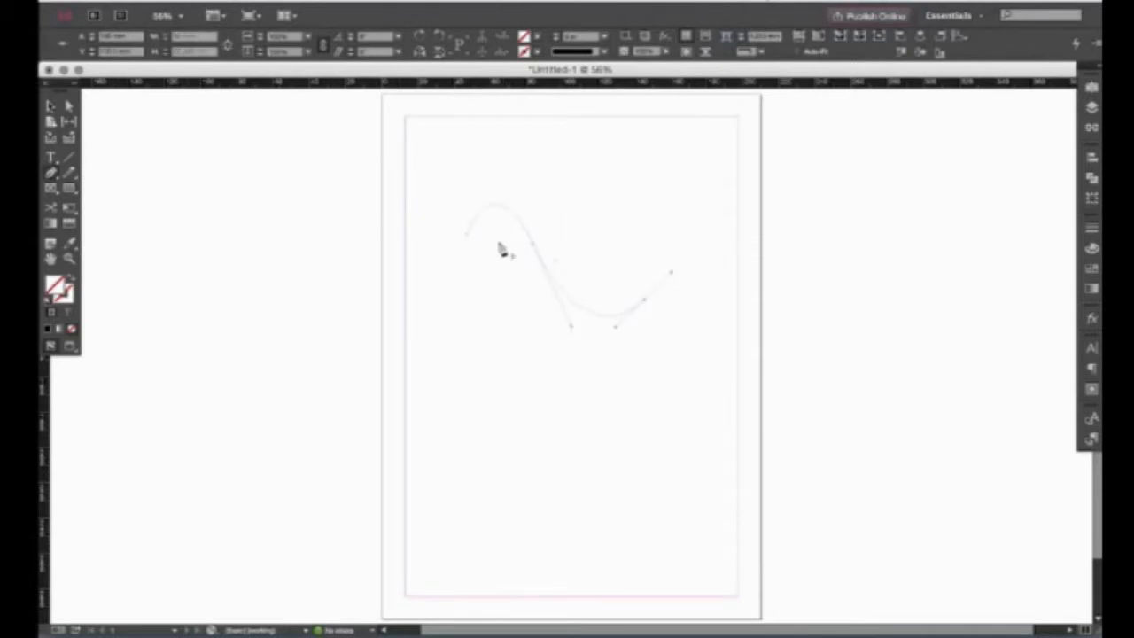
Type 'dfsdfs' along the curved path with Type on a Path, then delete the path.
left_click_drag(51, 158, 94, 178)
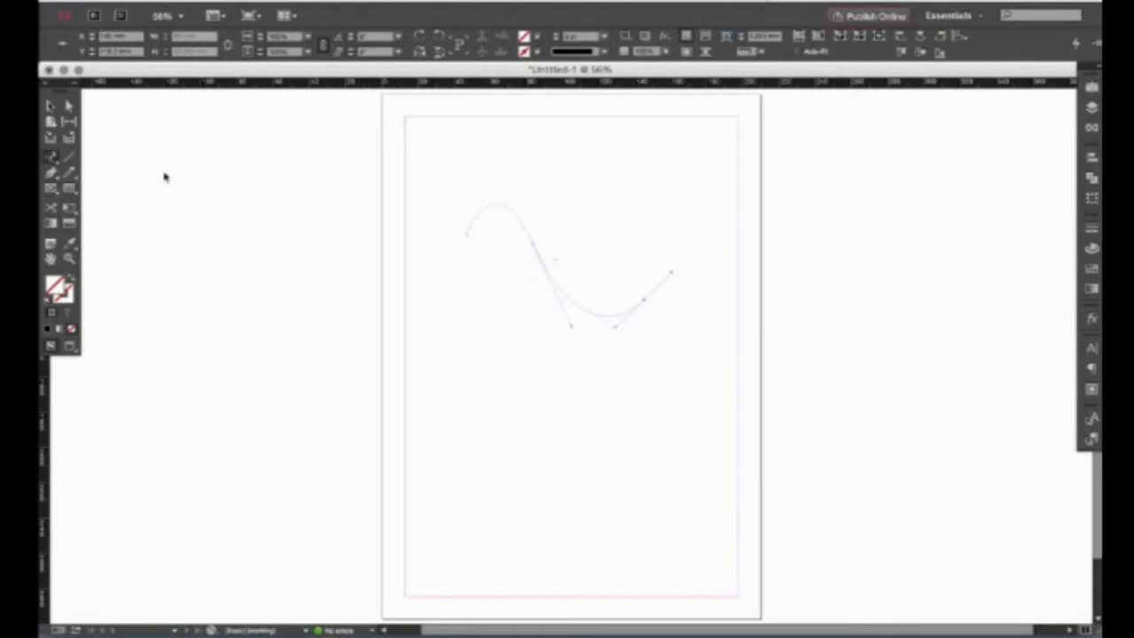
left_click(475, 218)
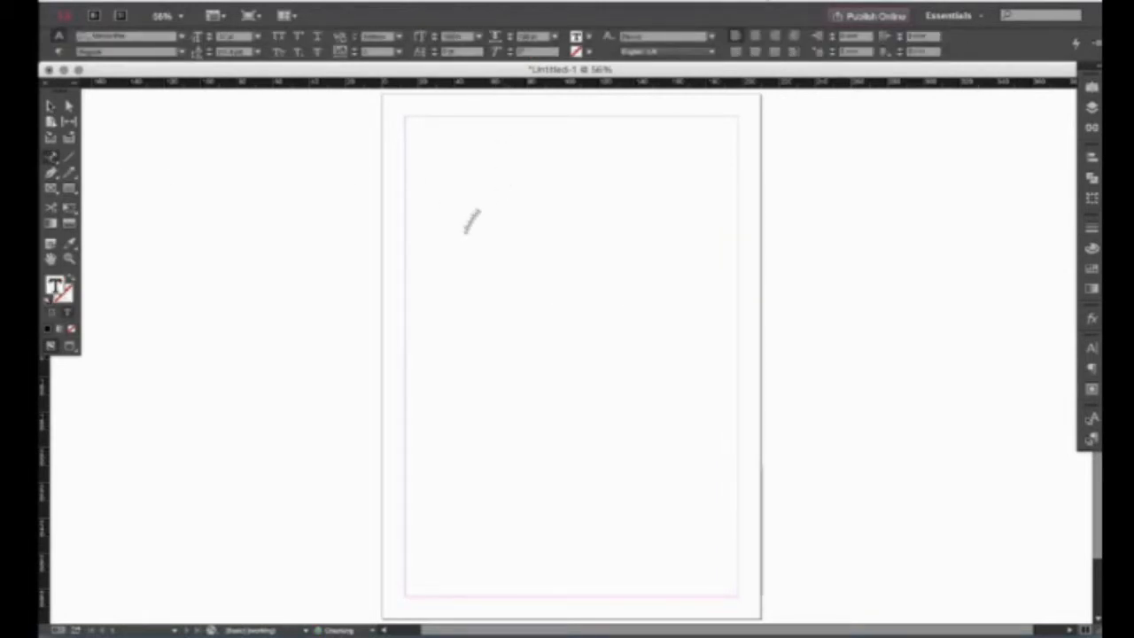
type("dfsdfs")
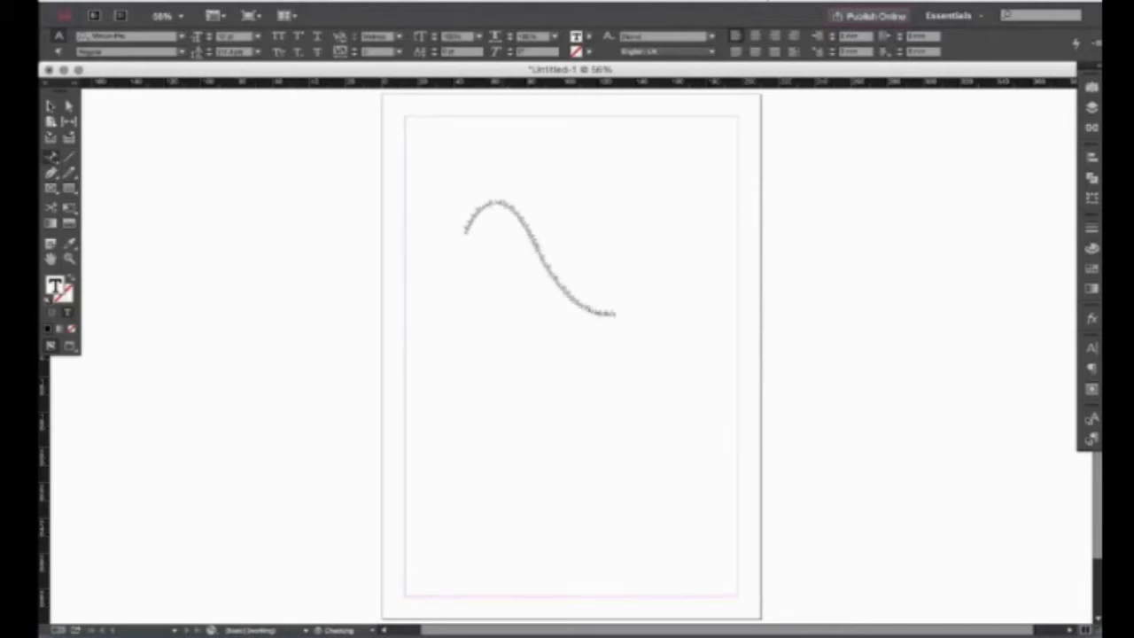
left_click(50, 106)
left_click(550, 237)
key("Delete")
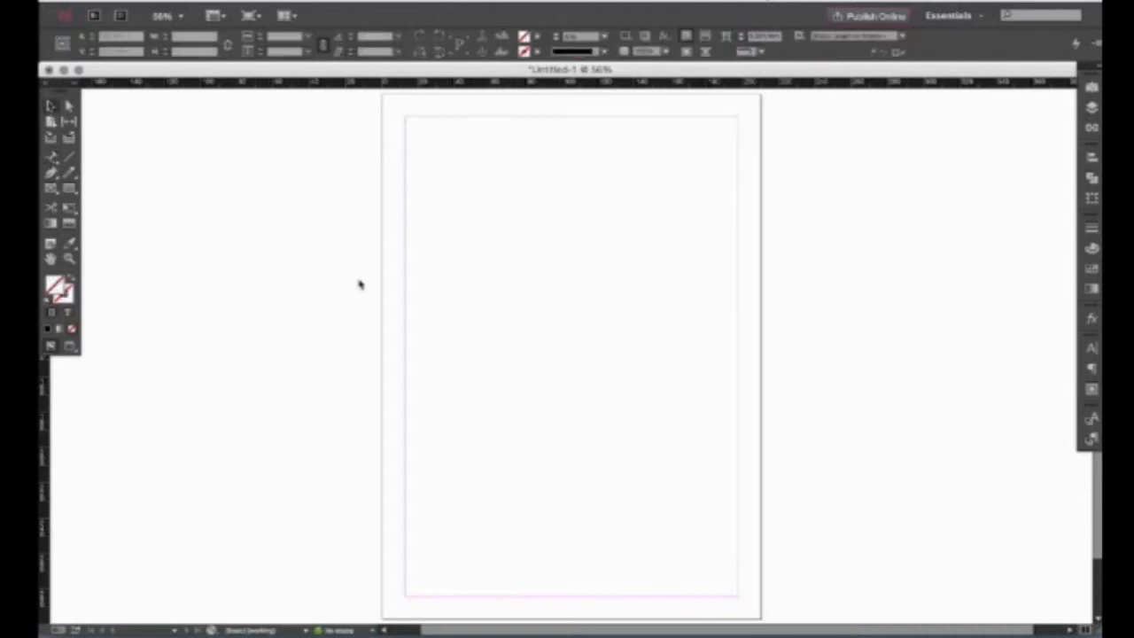
left_click_drag(54, 159, 111, 159)
left_click(70, 158)
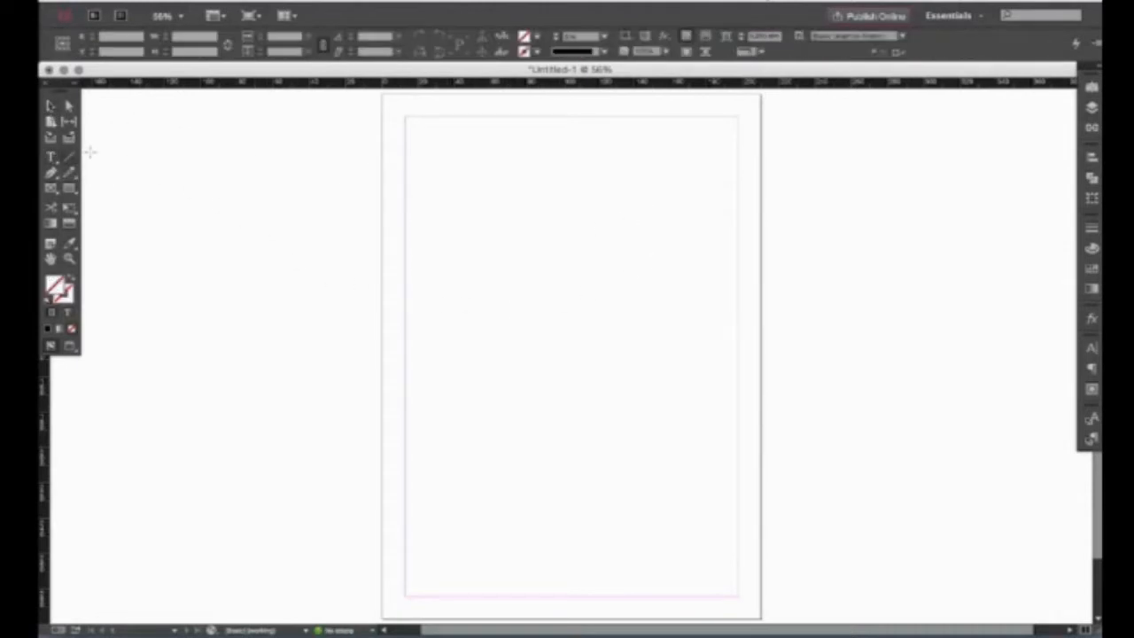
left_click_drag(454, 223, 650, 431)
key("v")
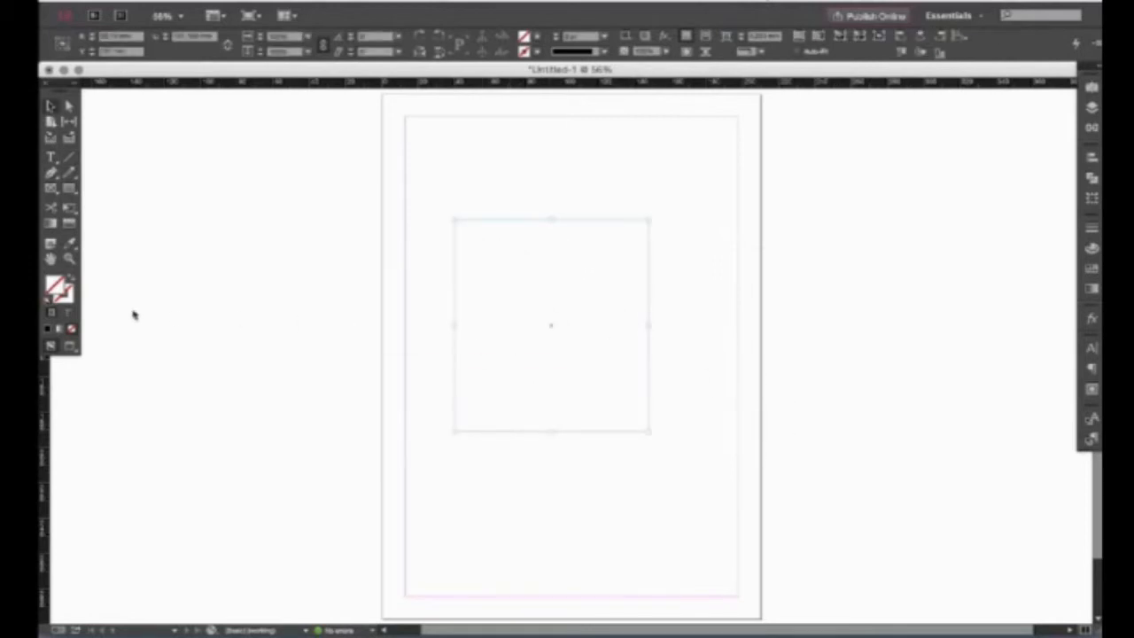
left_click(68, 299)
left_click(1091, 268)
left_click(961, 293)
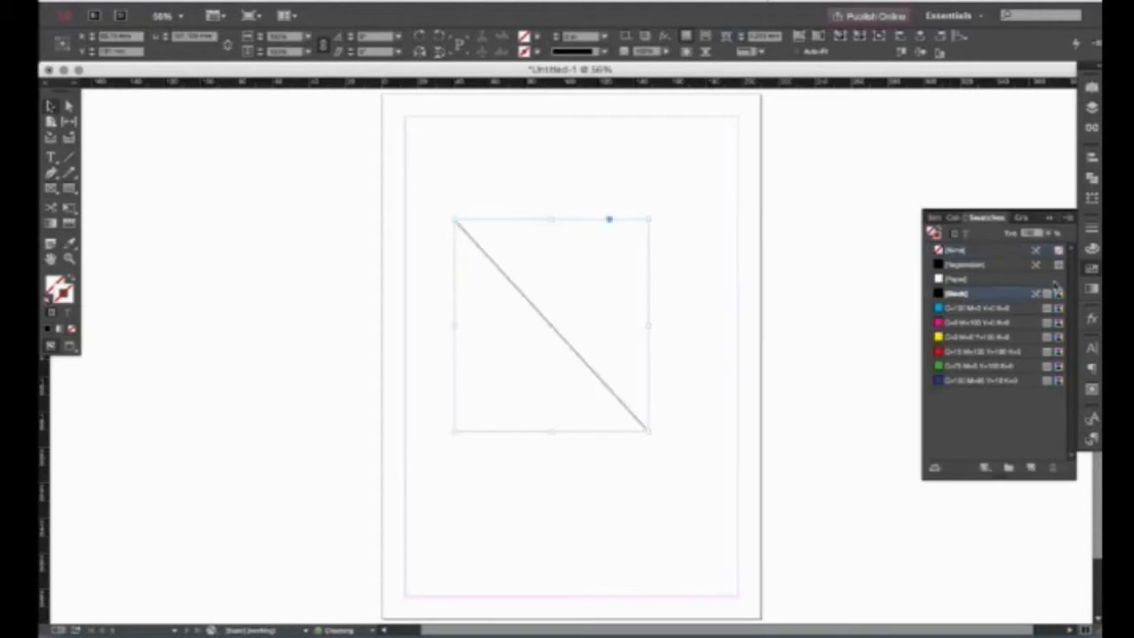
left_click(1092, 228)
left_click(973, 234)
left_click(972, 234)
left_click(972, 234)
left_click(972, 234)
left_click(973, 239)
left_click(973, 238)
left_click(973, 238)
left_click_drag(600, 159, 461, 406)
left_click(1092, 228)
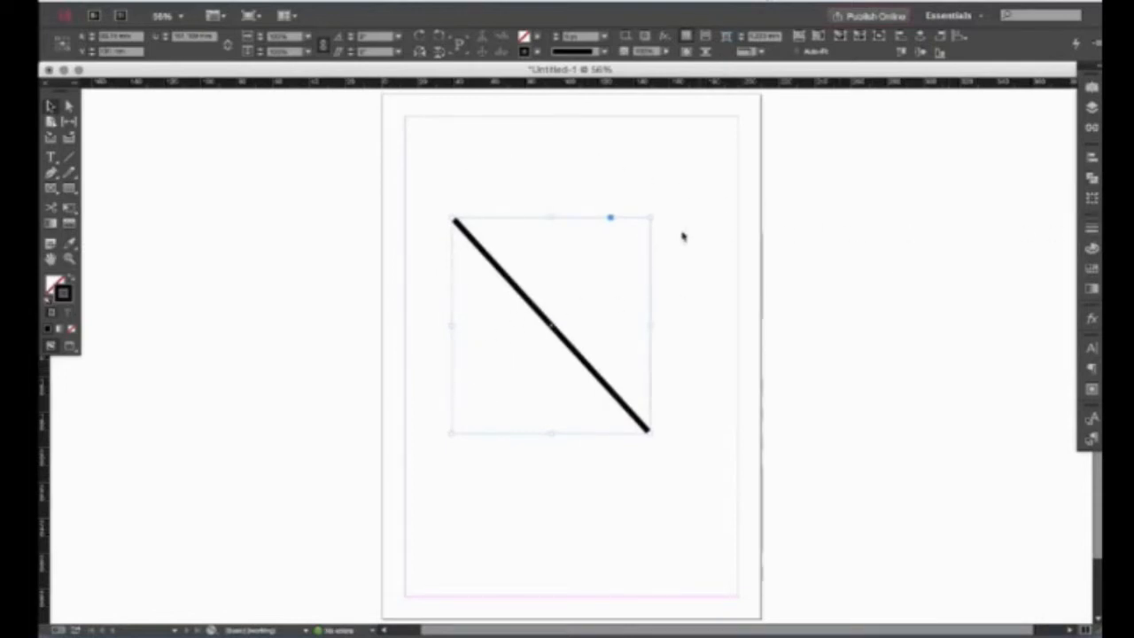
key("Delete")
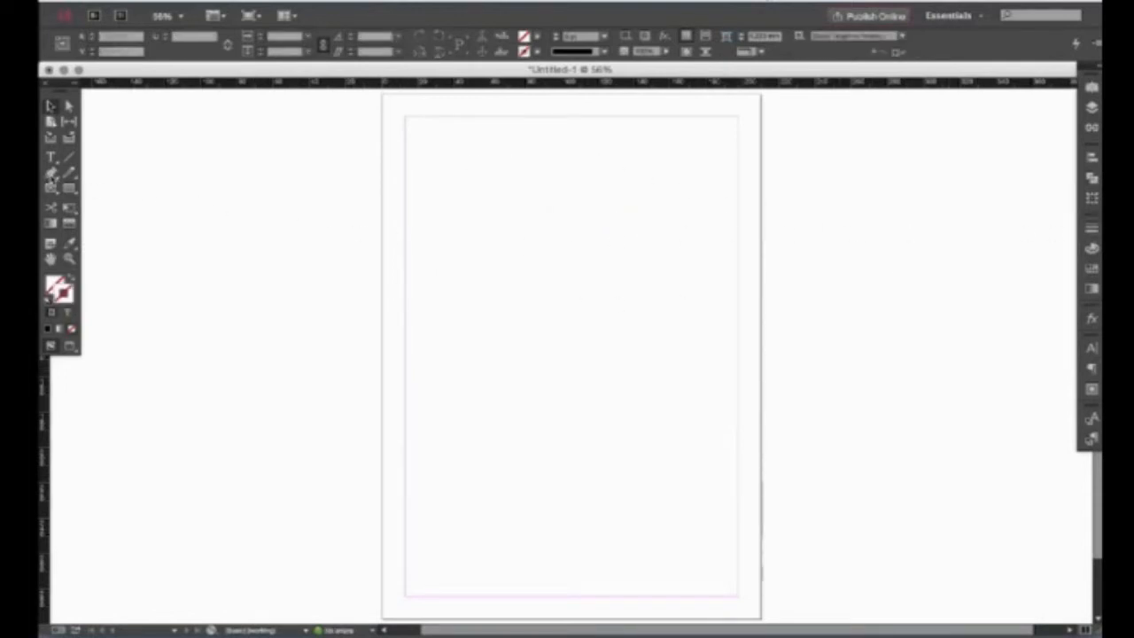
Draw a large closed curvy freeform path with the Pen Tool in the page centre.
left_click_drag(51, 176, 108, 176)
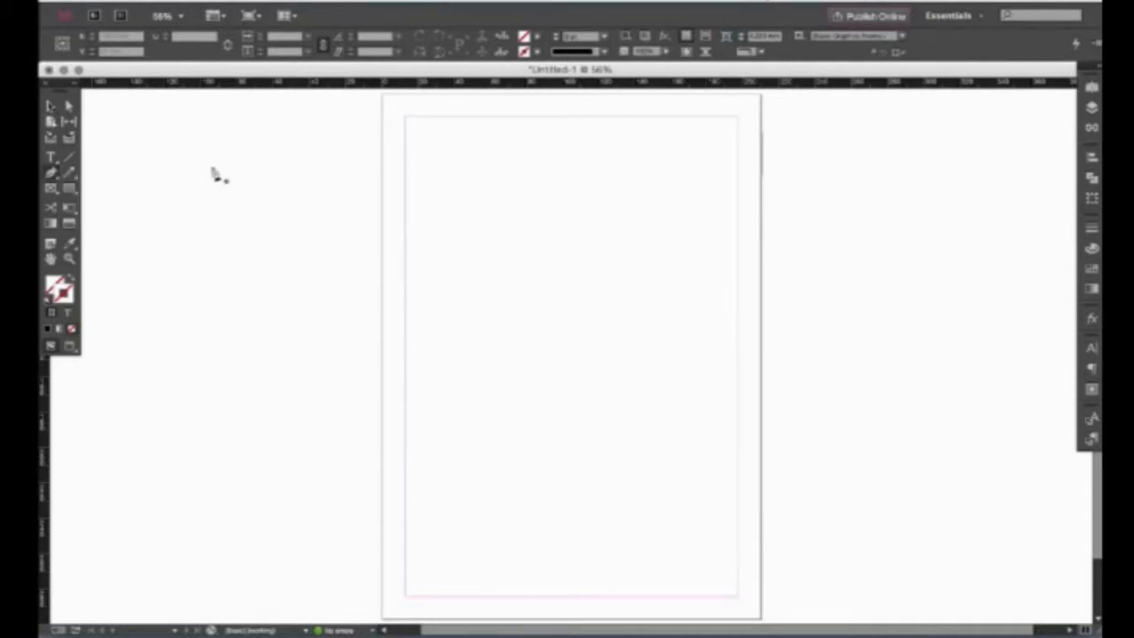
left_click_drag(453, 230, 479, 213)
left_click_drag(612, 207, 627, 282)
left_click_drag(613, 396, 484, 229)
left_click_drag(461, 267, 443, 257)
left_click(452, 233)
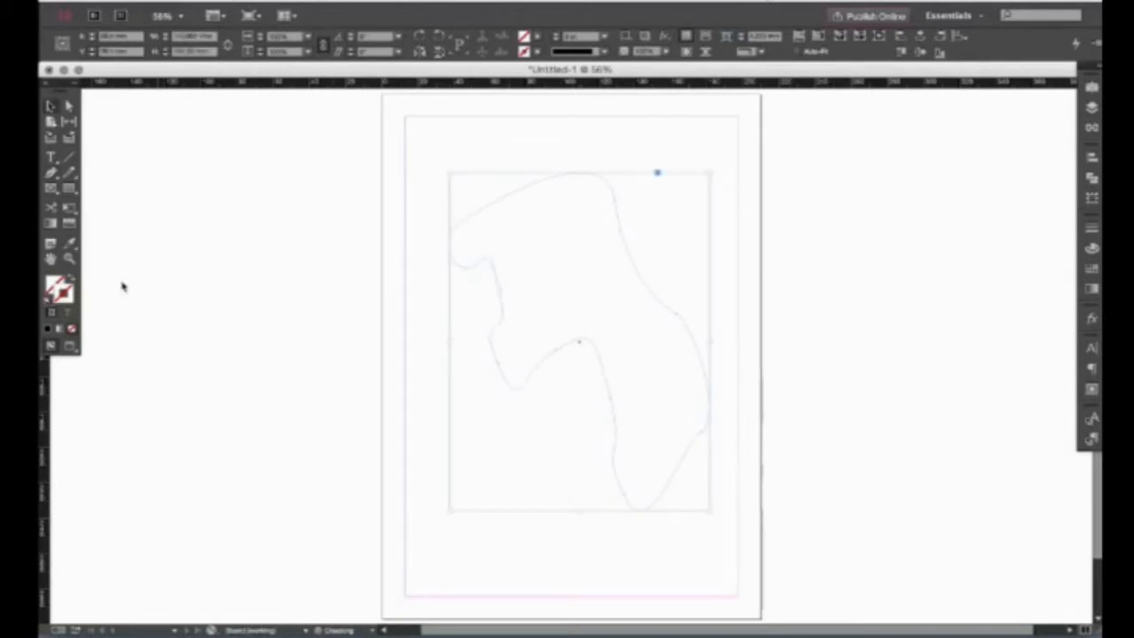
Fill the curvy shape with [Black] and give its stroke a yellow colour.
left_click(51, 287)
left_click(1095, 284)
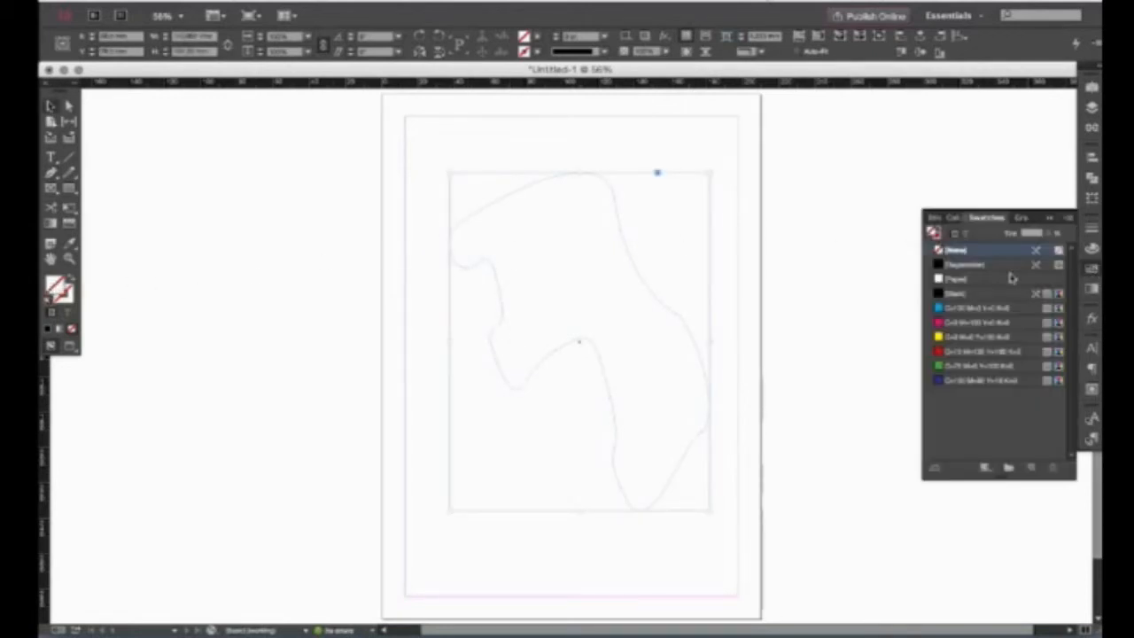
left_click(957, 293)
left_click(373, 282)
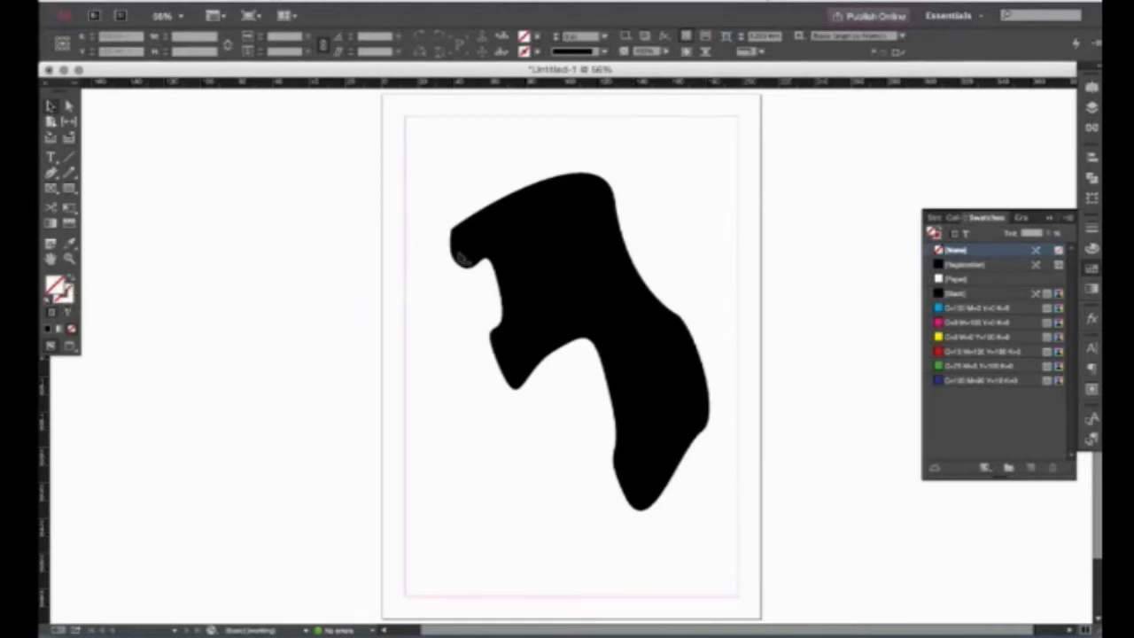
left_click(546, 233)
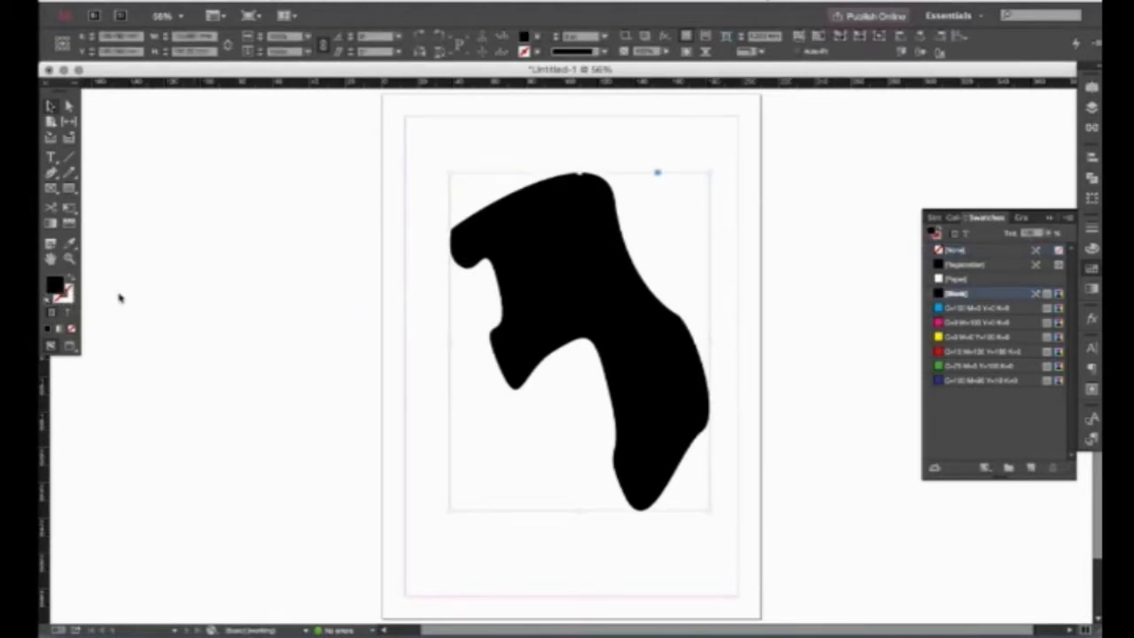
left_click(71, 298)
left_click(986, 337)
Increase the stroke weight to thicken the shape's yellow outline.
left_click(1091, 233)
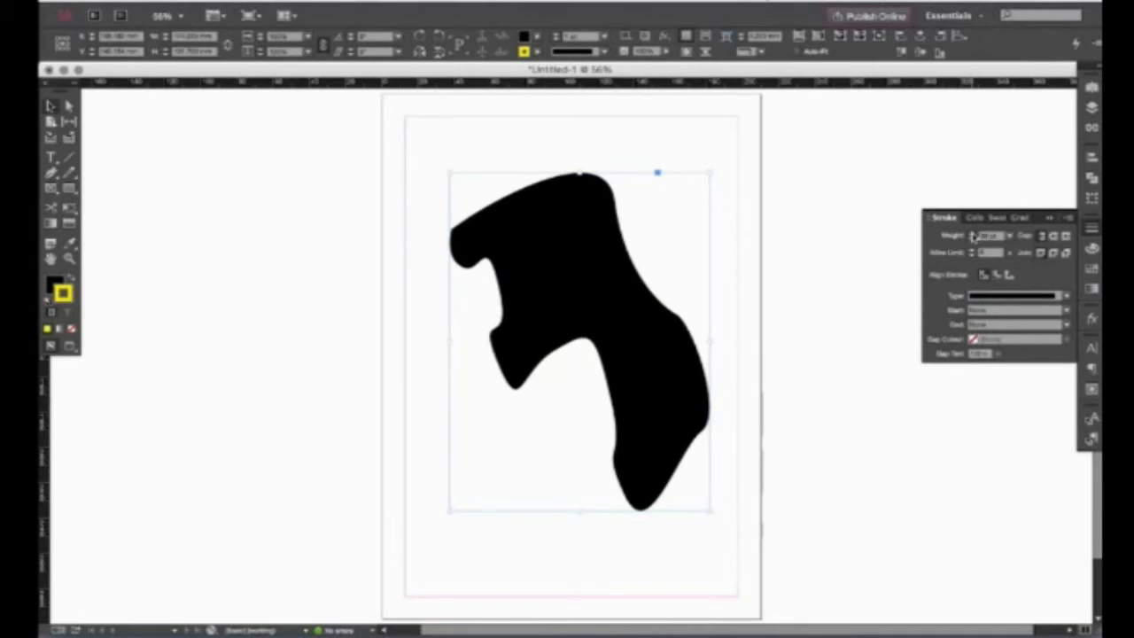
left_click(973, 234)
left_click(810, 266)
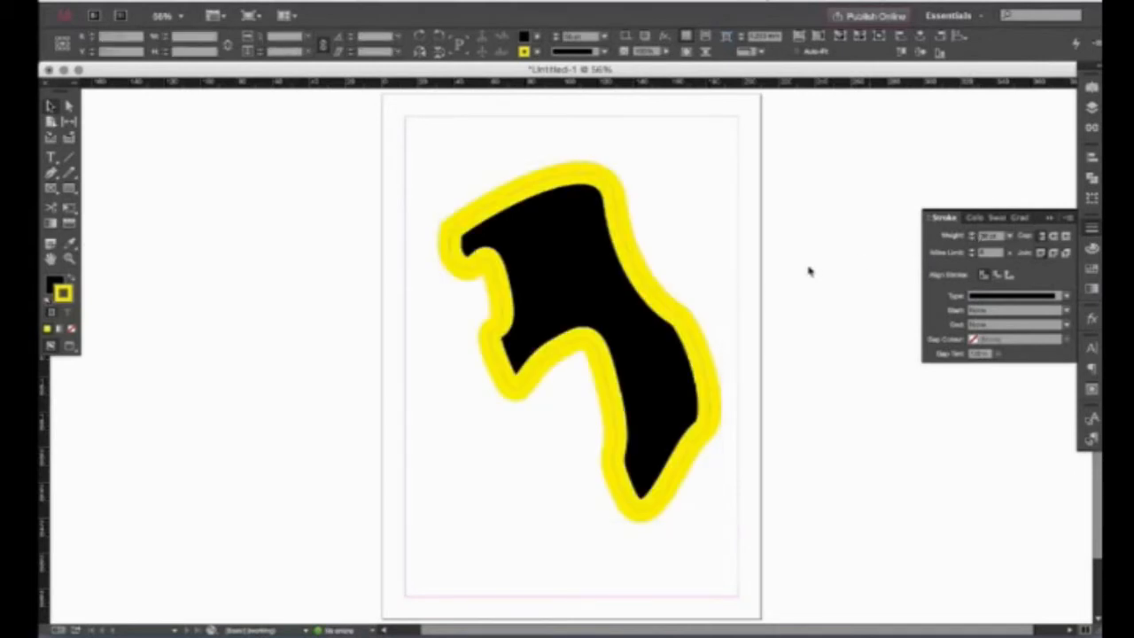
Set the shape's fill to None, then marquee-select and delete it.
left_click(636, 264)
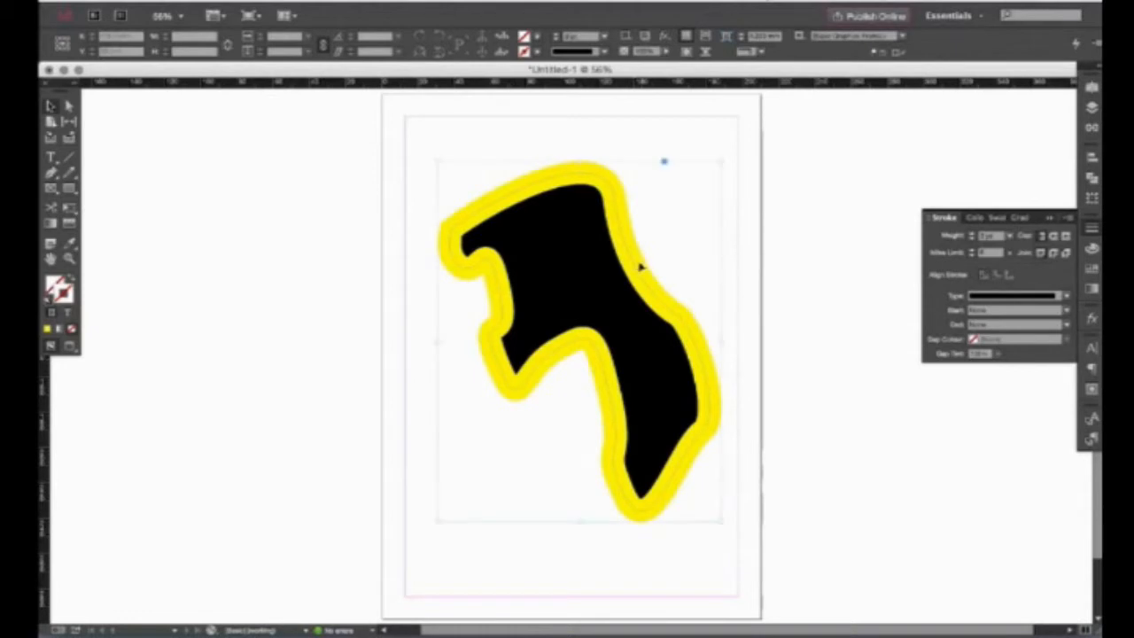
left_click(55, 285)
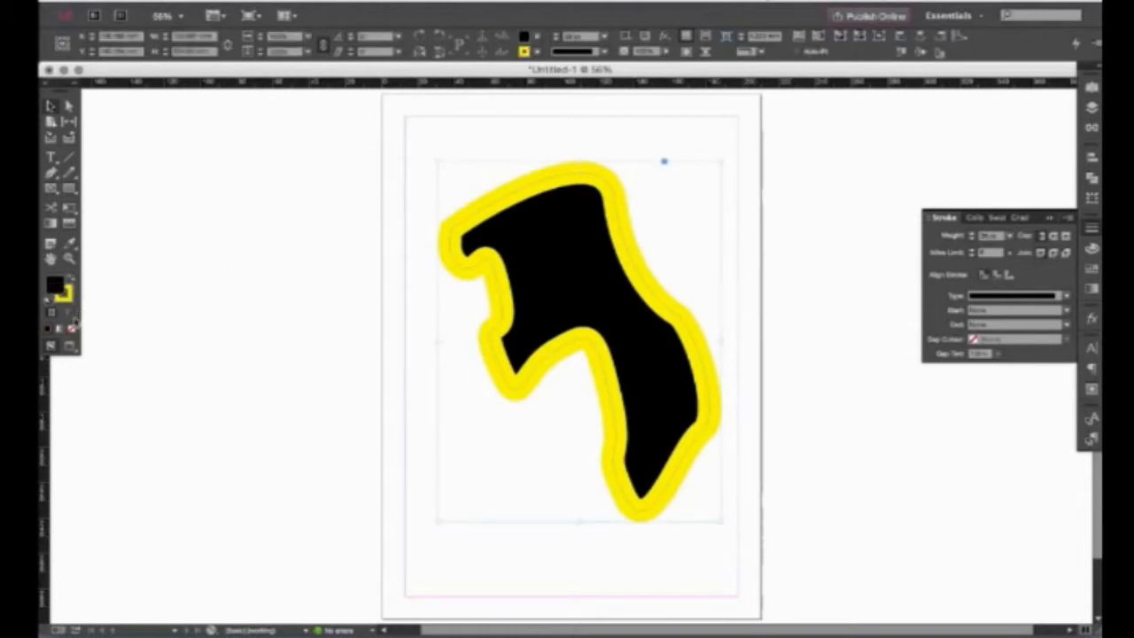
left_click(72, 329)
left_click(362, 245)
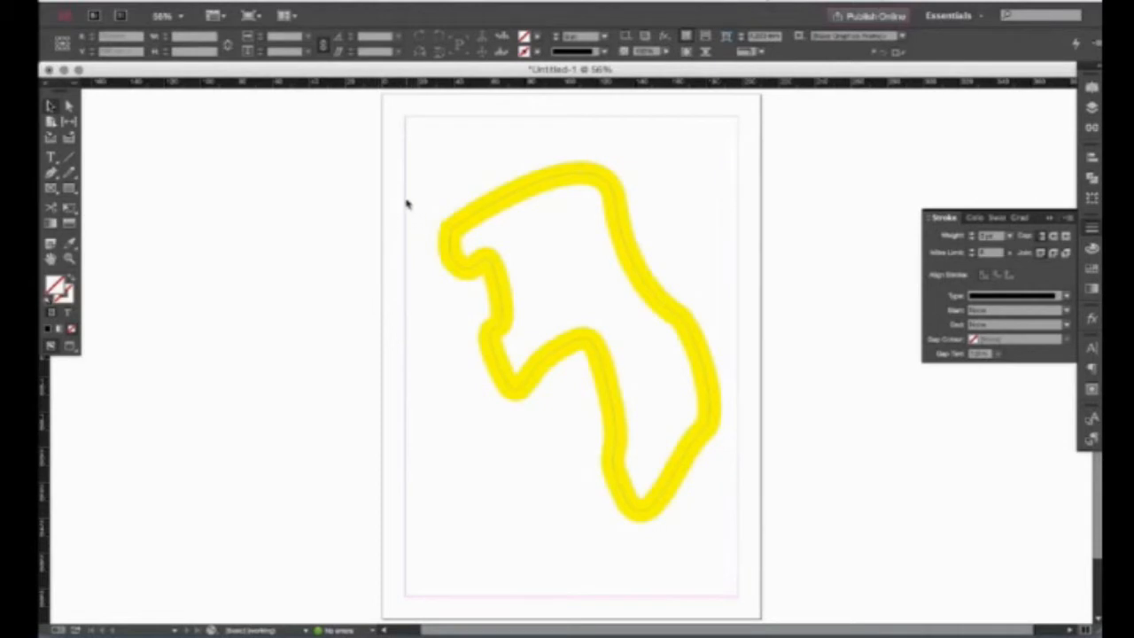
left_click_drag(405, 195, 623, 321)
key("Delete")
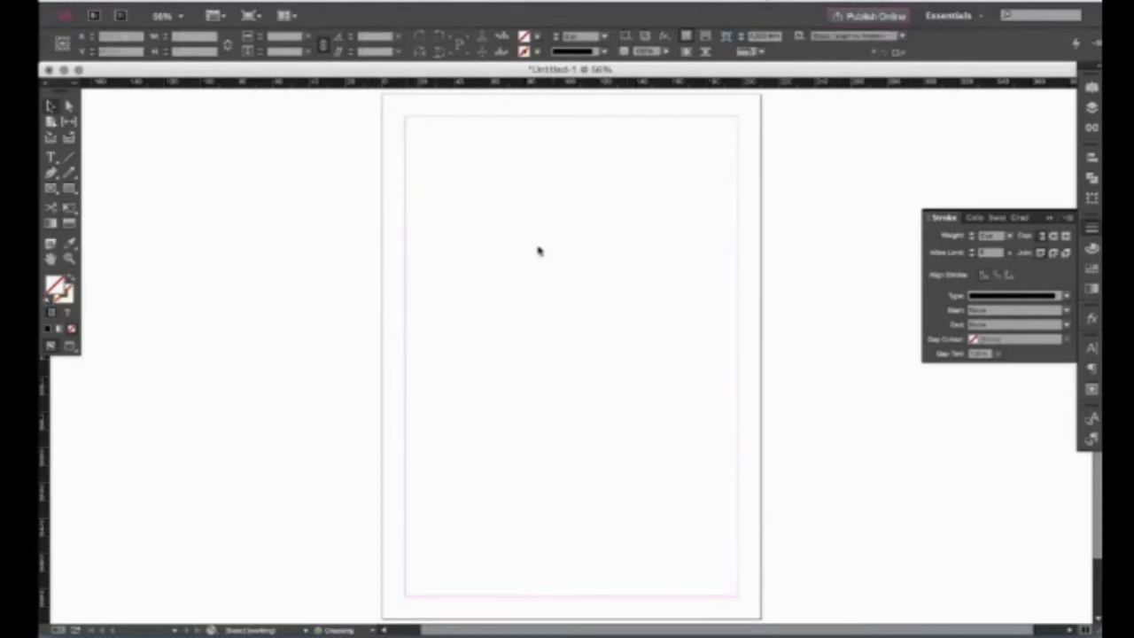
Draw a freehand squiggle down the page with the Pencil Tool and stroke it cyan.
left_click(73, 175)
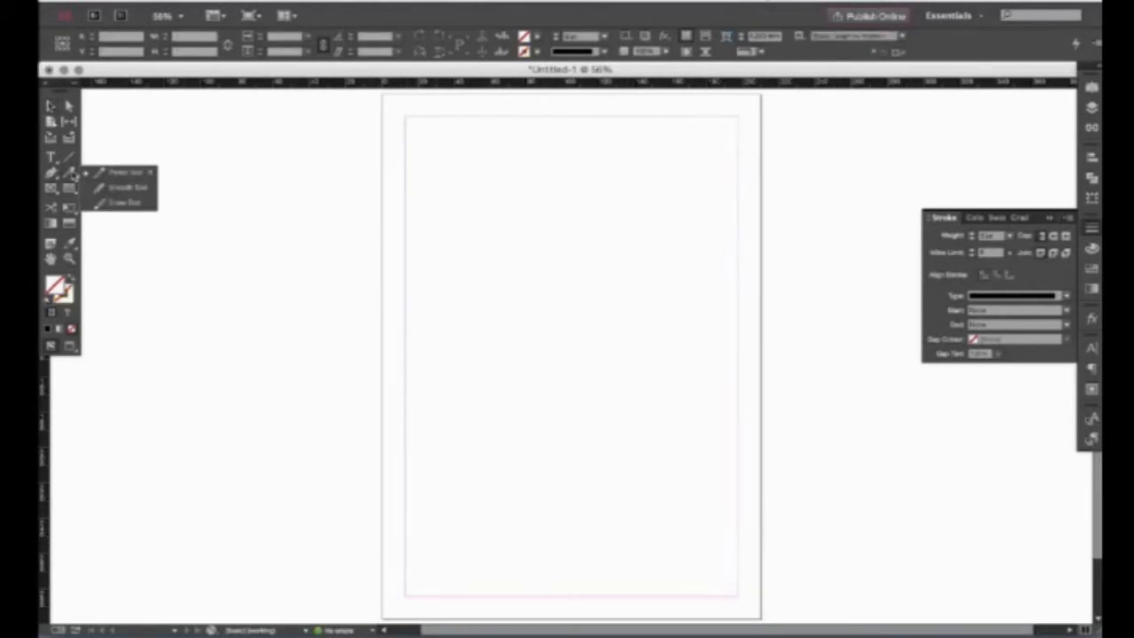
left_click(118, 174)
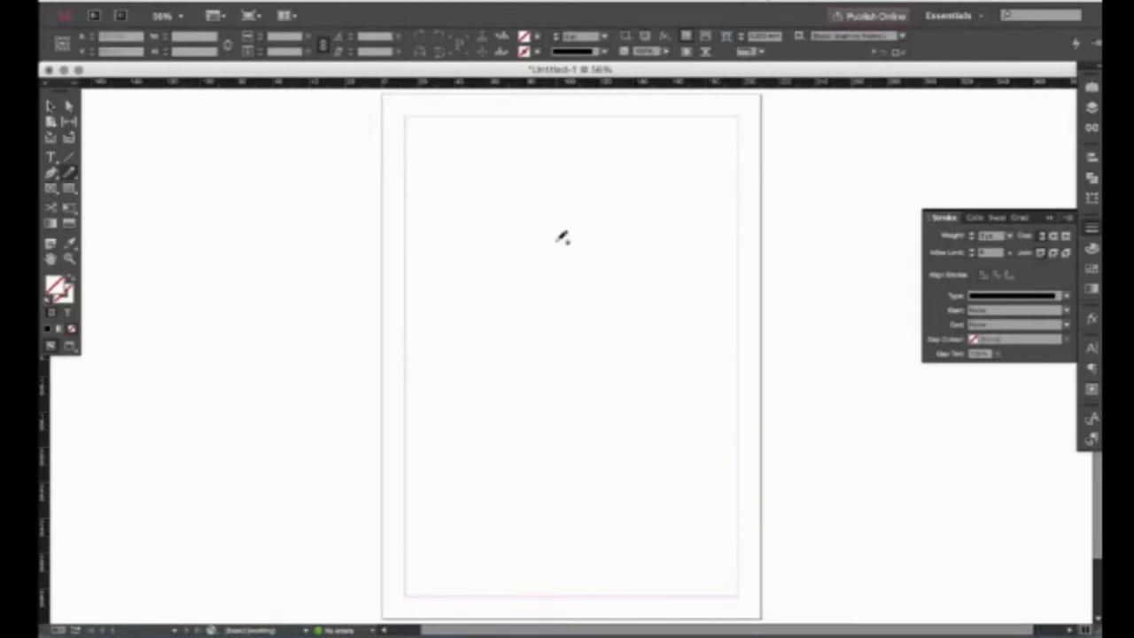
mouse_move(537, 301)
left_mouse_down()
mouse_move(591, 338)
mouse_move(635, 431)
mouse_move(510, 382)
mouse_move(553, 520)
left_mouse_up()
left_click(67, 296)
left_click(1095, 270)
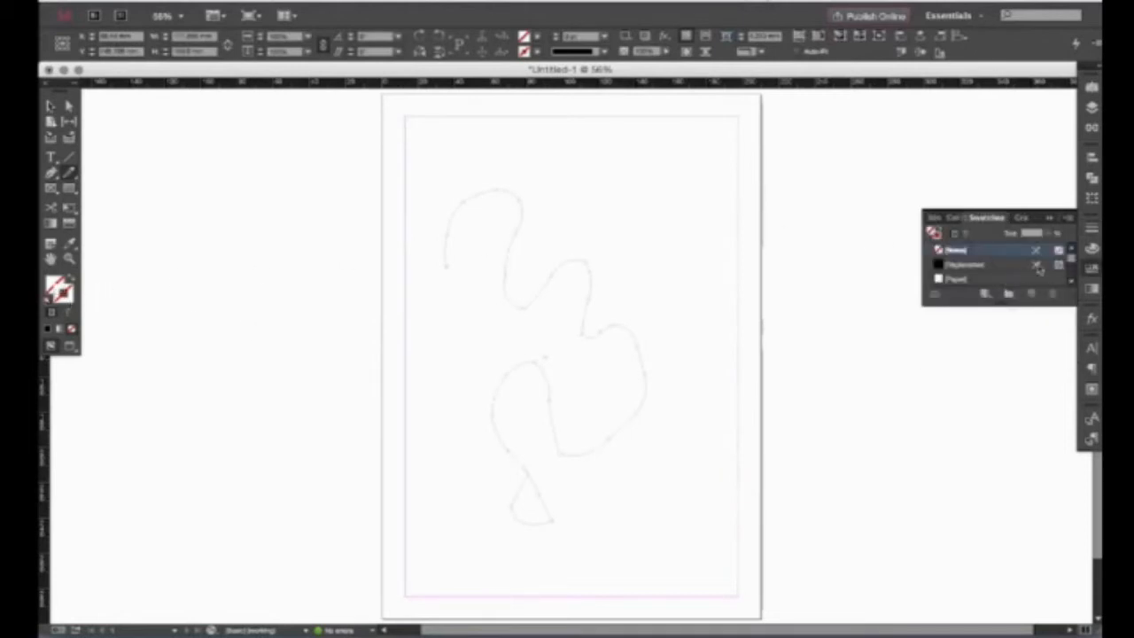
left_click(977, 309)
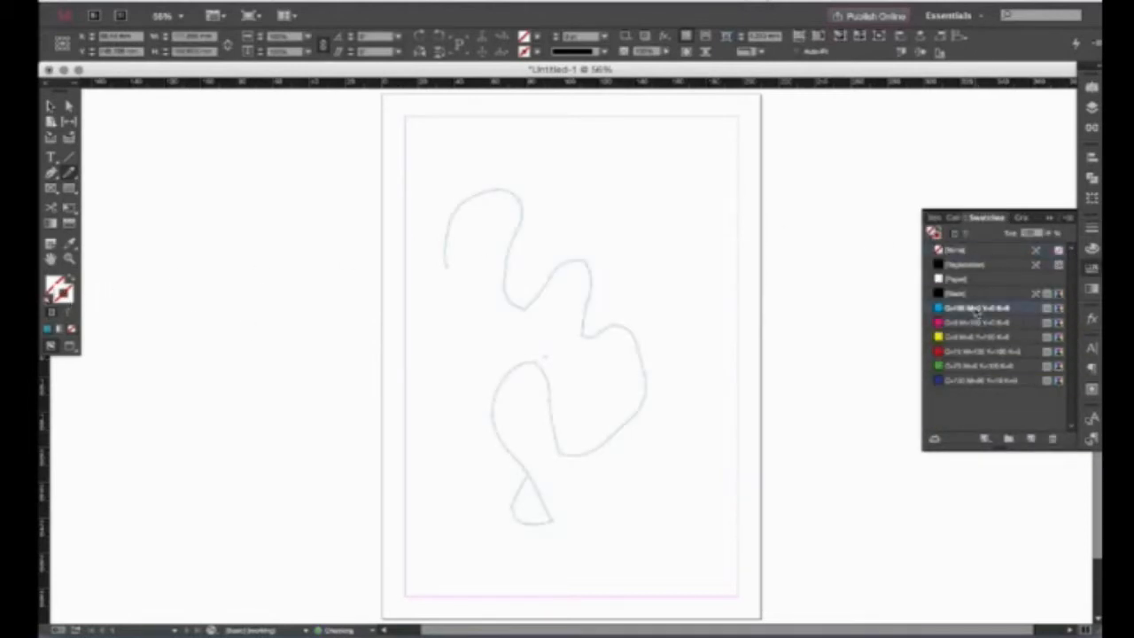
Make the cyan squiggle's stroke much thicker and move it slightly right.
key("v")
left_click(683, 280)
left_click(592, 285)
left_click(1092, 232)
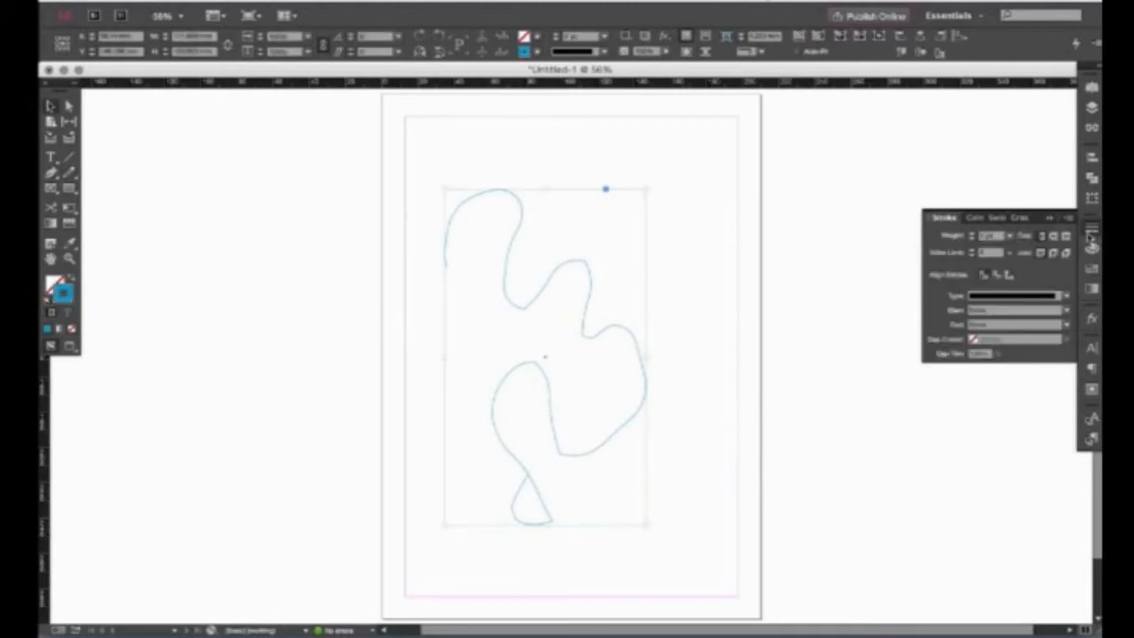
left_click(972, 233)
left_click(836, 261)
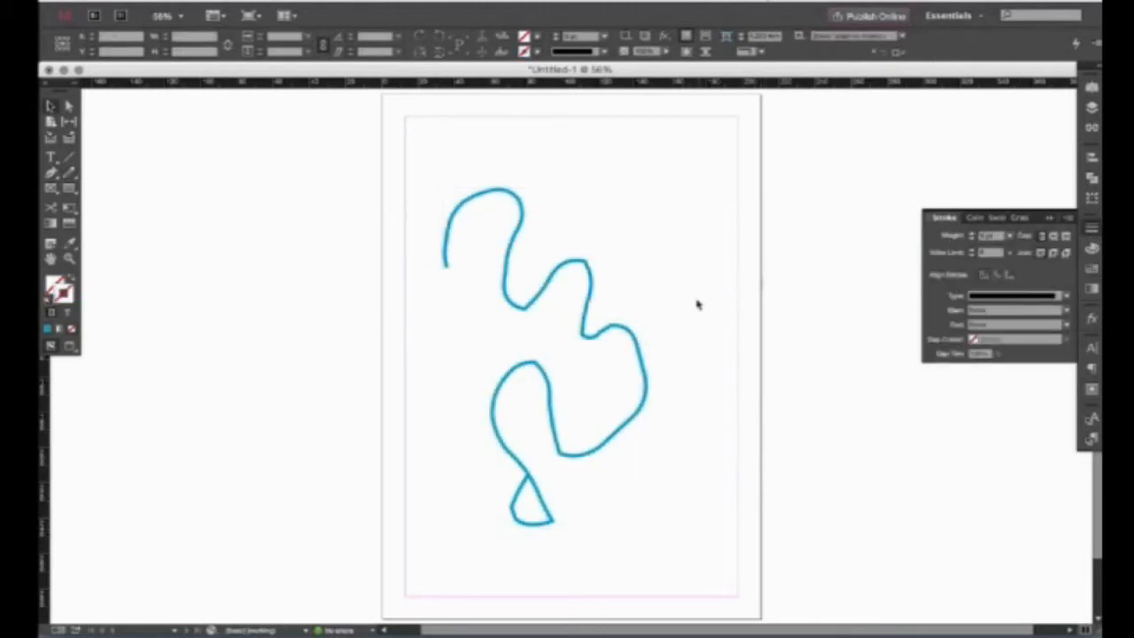
left_click_drag(590, 327, 616, 323)
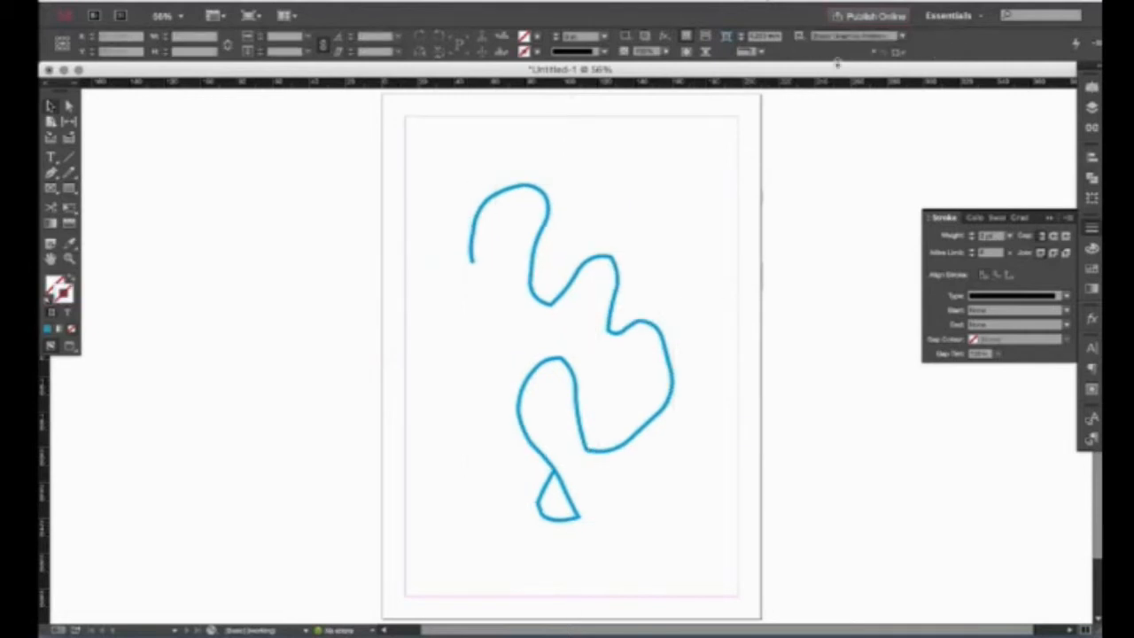
Zoom in on the top of the cyan squiggle and select it.
left_click_drag(334, 216, 406, 257)
key("super+space")
left_click_drag(446, 180, 671, 373)
key("space")
left_click_drag(506, 299, 435, 293)
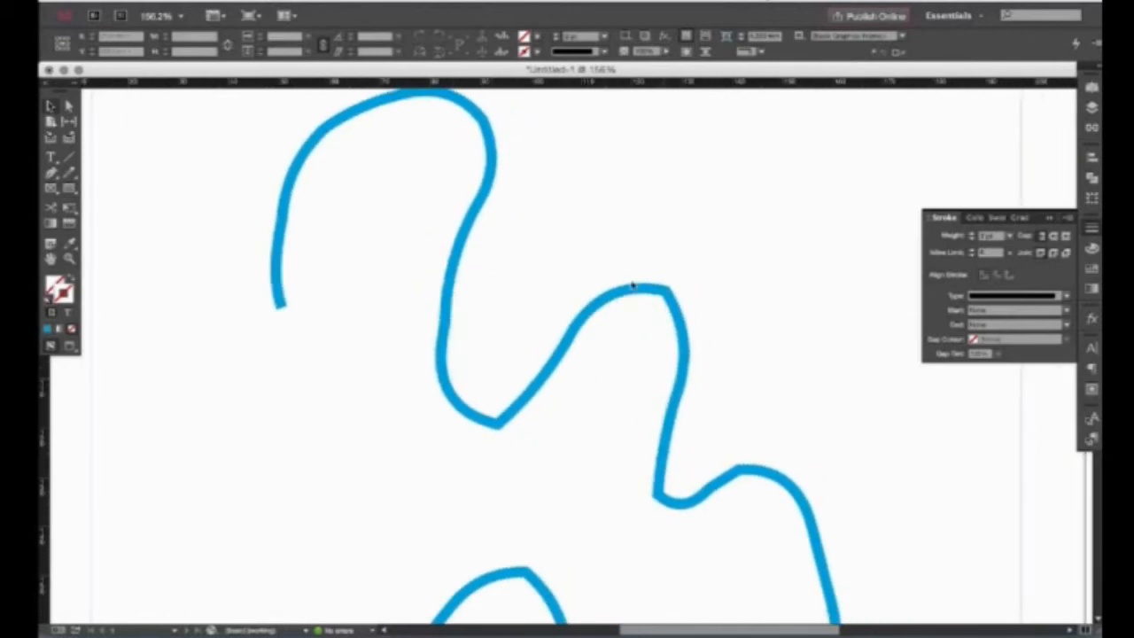
left_click_drag(241, 189, 366, 255)
Smooth the squiggle's kinked middle and lower bend with the Smooth Tool.
left_click(71, 173)
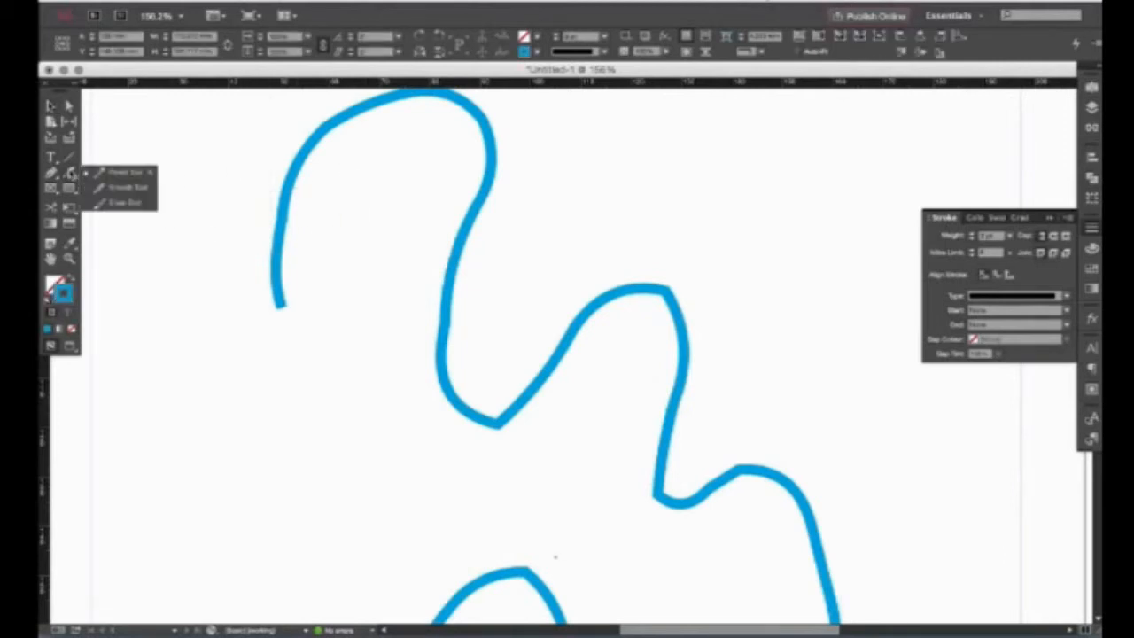
left_click(124, 188)
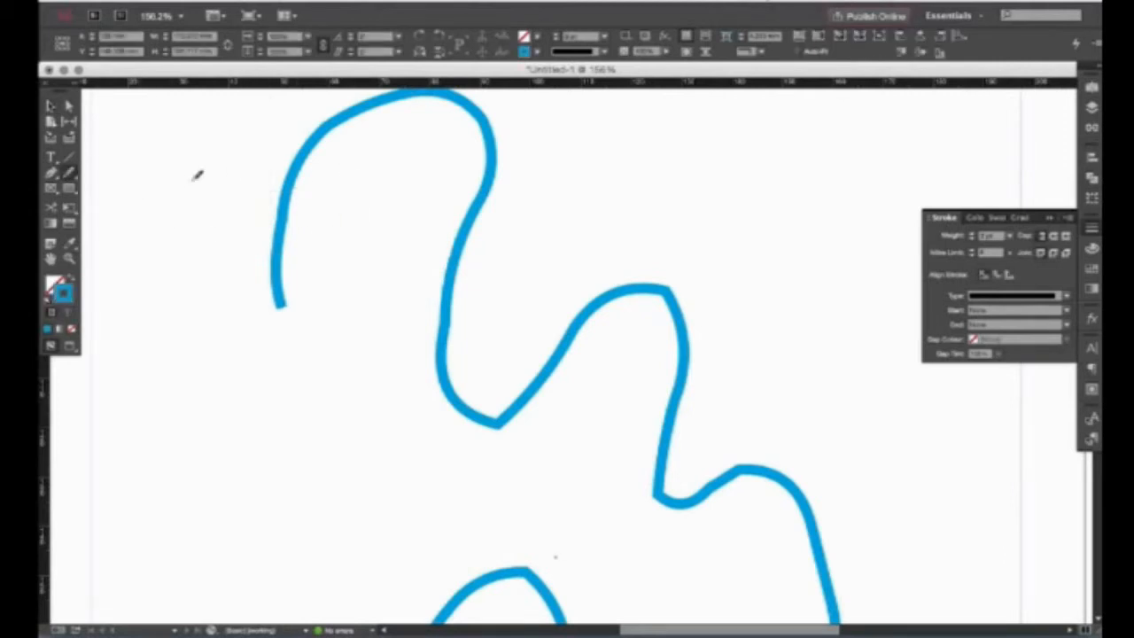
scroll(355, 267, "up", 2)
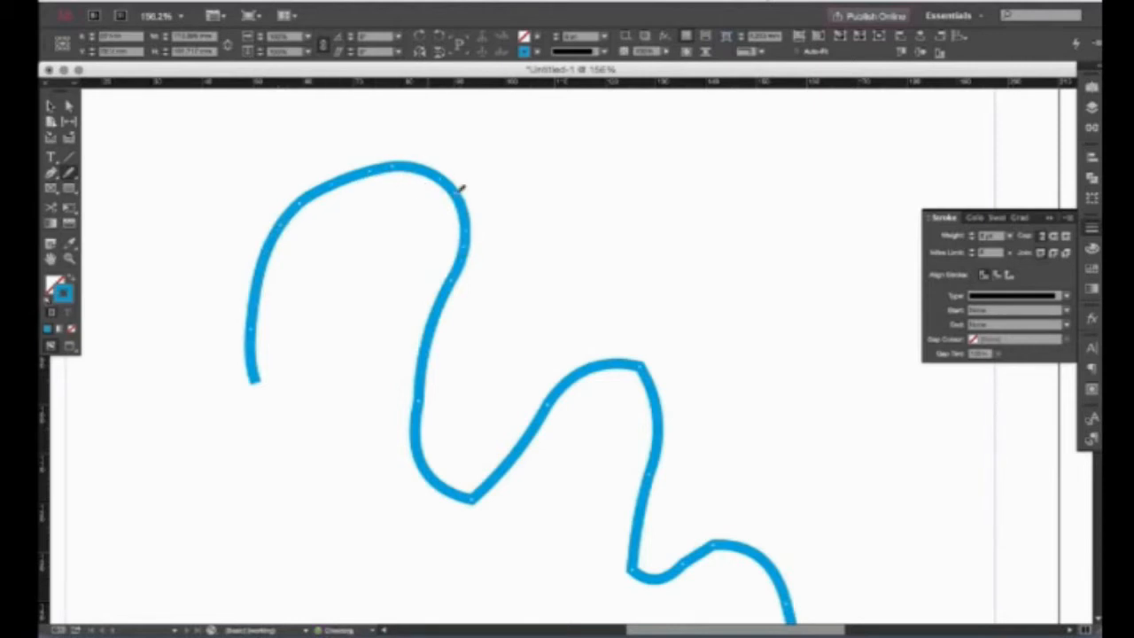
mouse_move(440, 318)
left_mouse_down()
mouse_move(425, 398)
mouse_move(472, 486)
left_mouse_up()
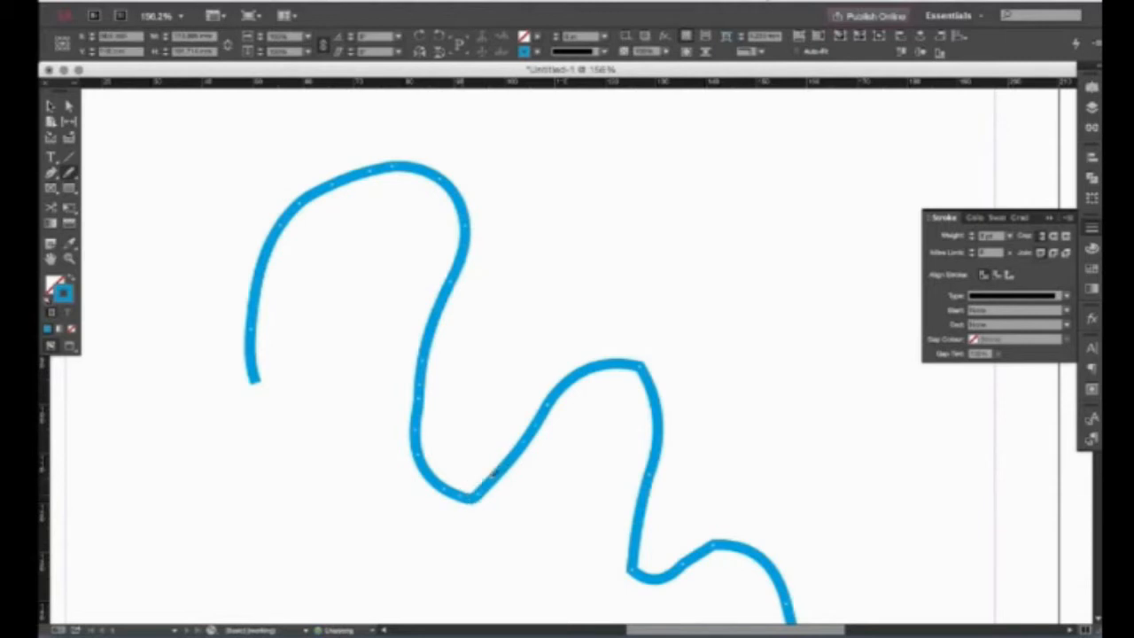
left_click_drag(484, 463, 471, 480)
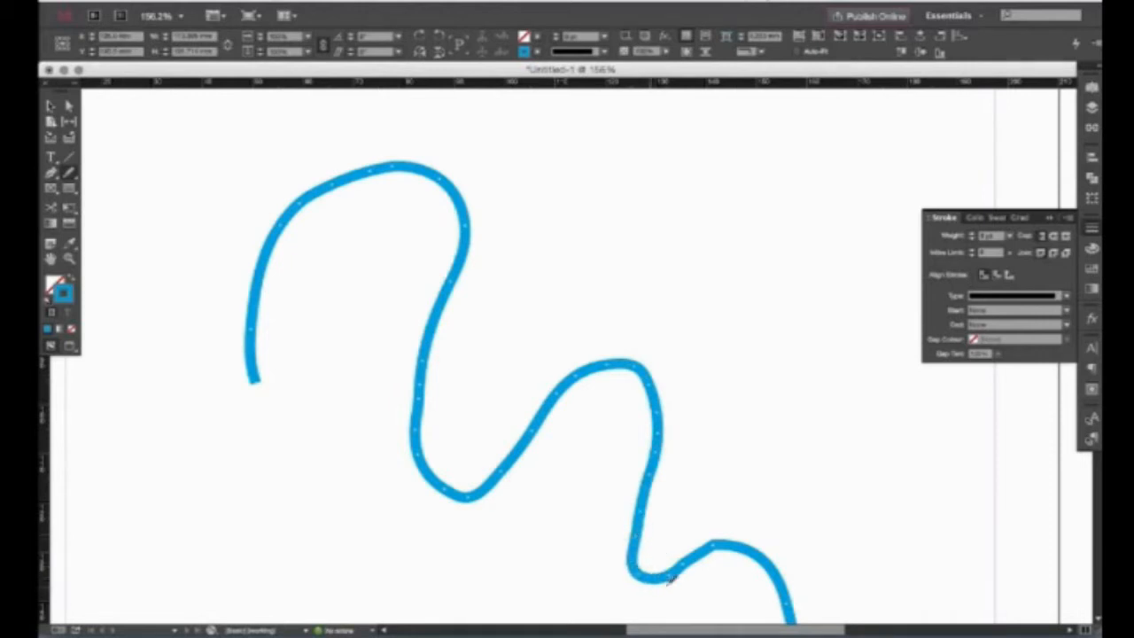
Erase the squiggle's left end and lower-left hook with the Erase Tool.
key("v")
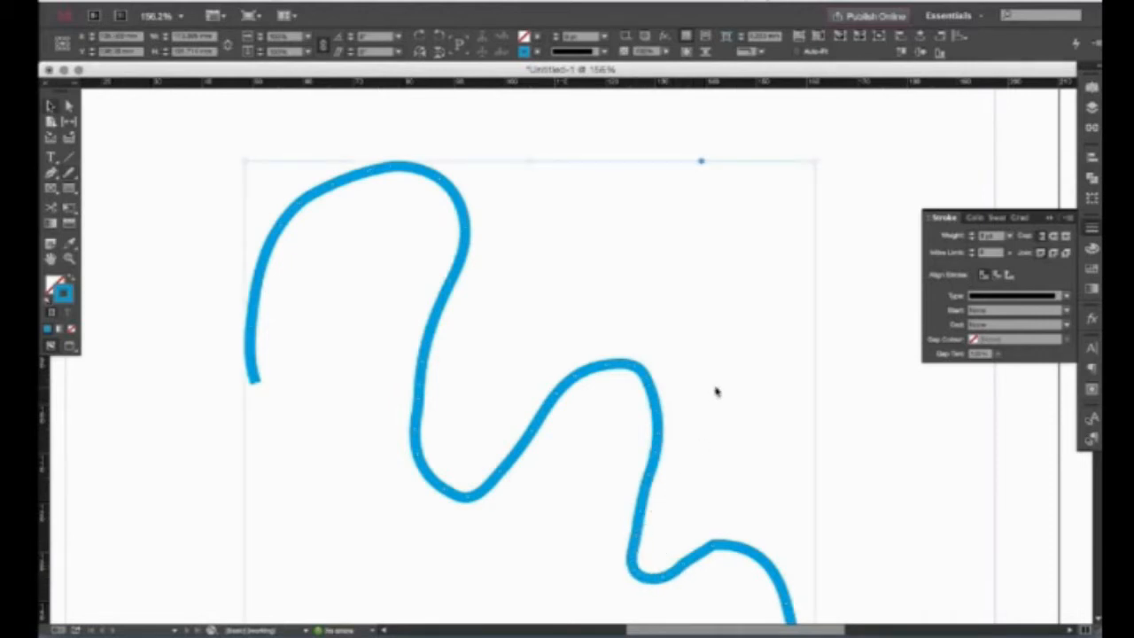
left_click(716, 390)
left_click(259, 240)
left_click(71, 175)
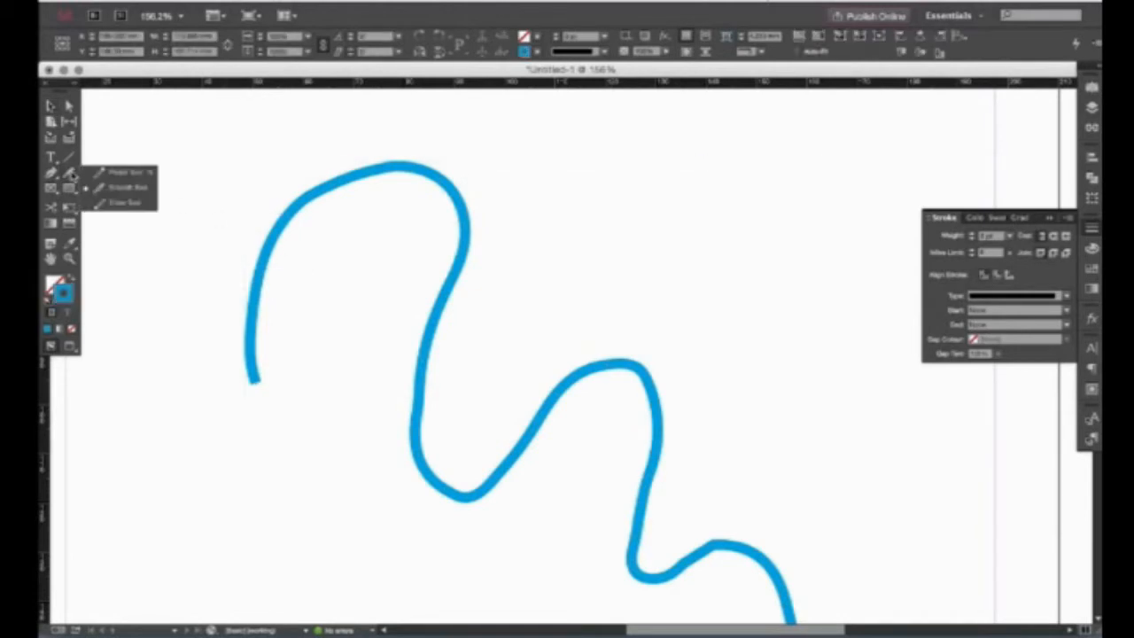
left_click(120, 203)
left_click_drag(258, 317, 267, 301)
mouse_move(292, 223)
left_mouse_down()
mouse_move(372, 162)
mouse_move(387, 180)
mouse_move(458, 197)
mouse_move(438, 198)
mouse_move(462, 268)
mouse_move(469, 248)
mouse_move(424, 381)
left_mouse_up()
Zoom back to 100%, select all, and delete the squiggle.
key("v")
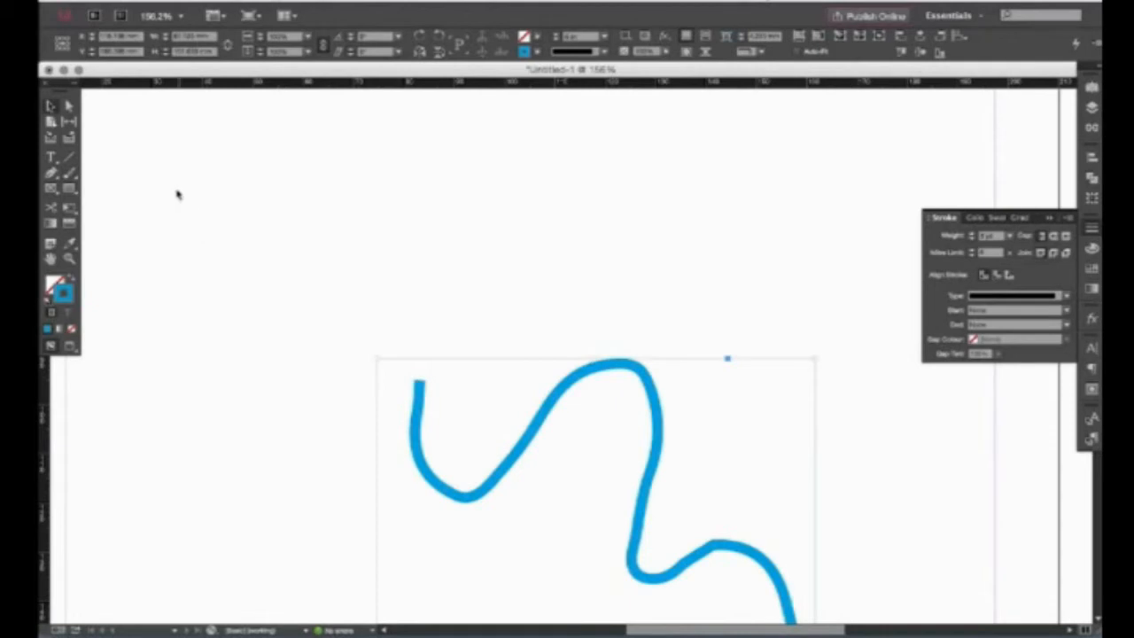
left_click(329, 137)
key("super+minus")
key("super+minus")
key("super+minus")
key("super+minus")
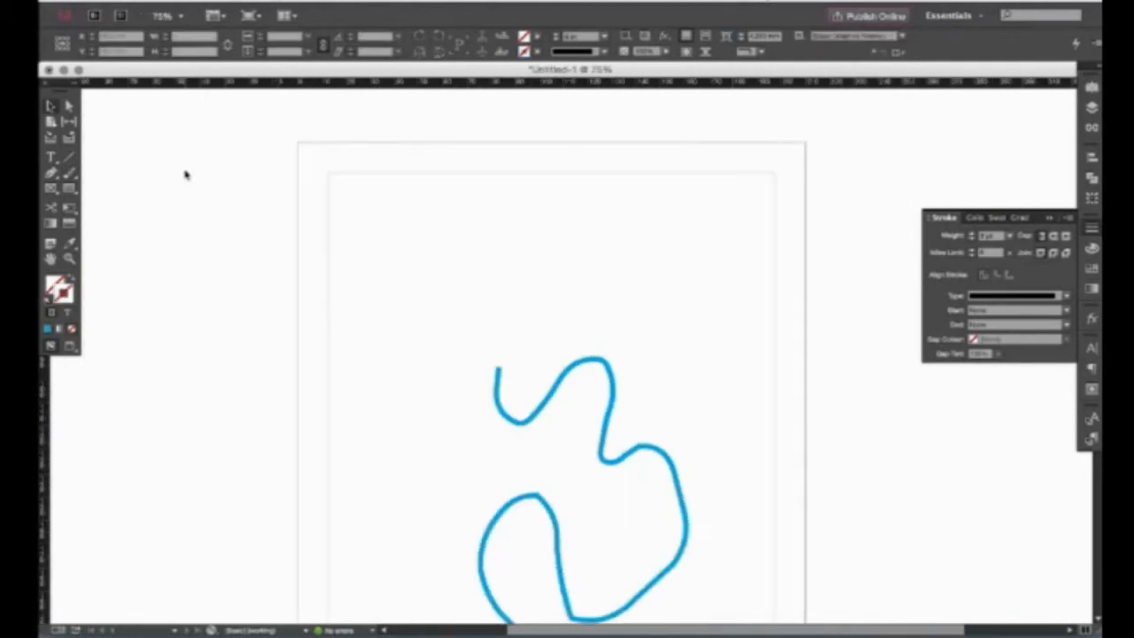
scroll(398, 304, "down", 3)
key("super+equal")
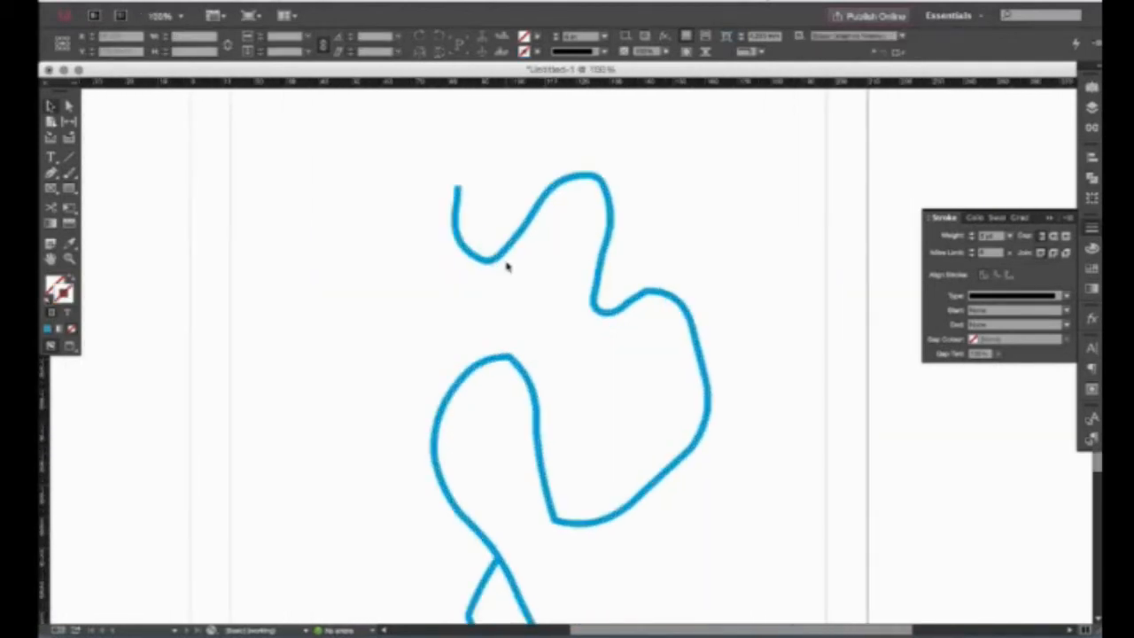
key("super+a")
key("Delete")
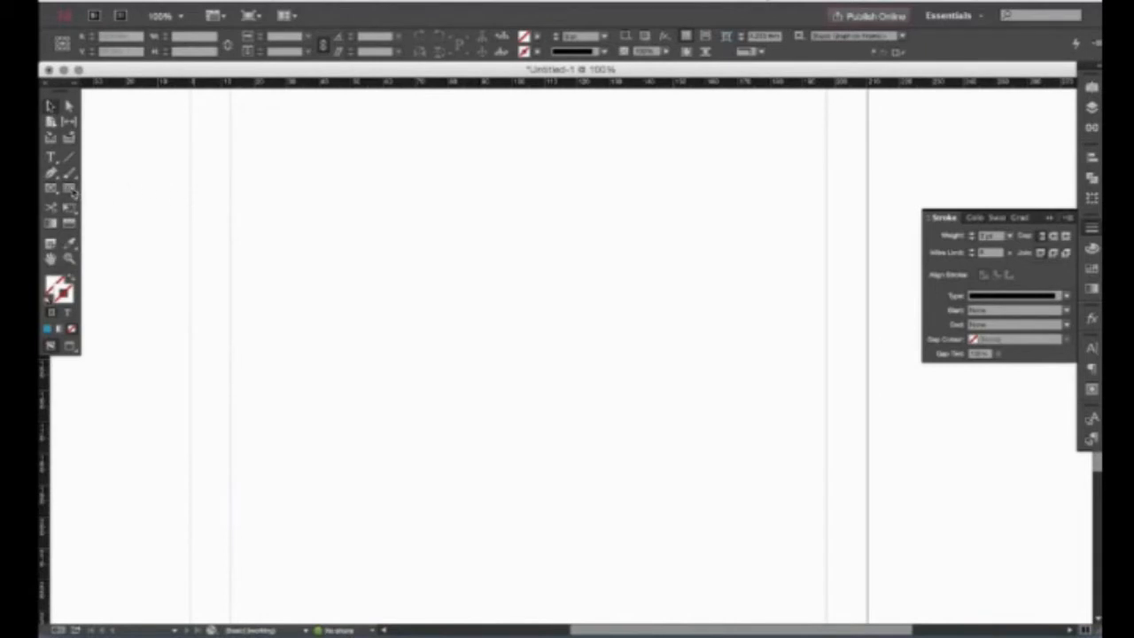
Create a 78 x 43 mm rectangle from the Rectangle tool's size dialog and fill it Black.
left_click(72, 191)
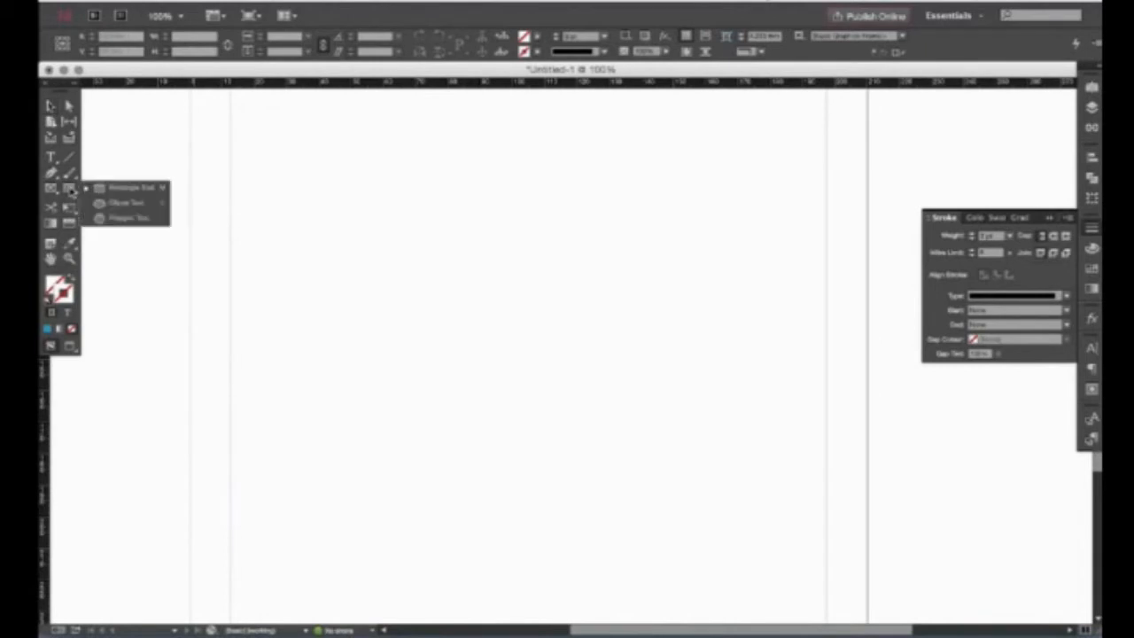
left_click(123, 205)
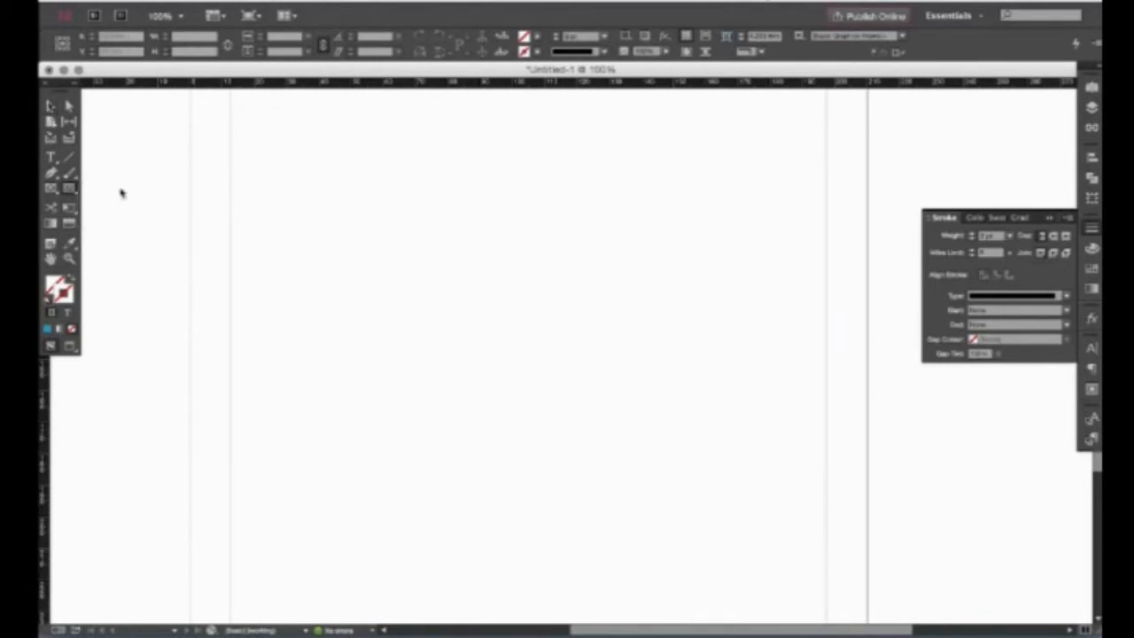
left_click(385, 206)
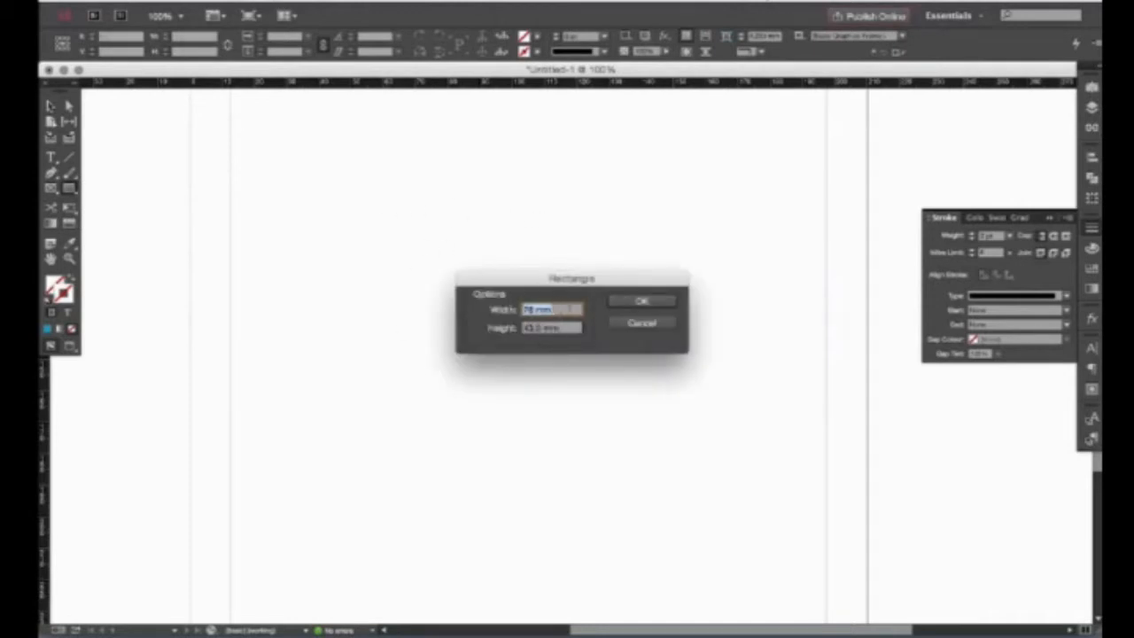
left_click(640, 301)
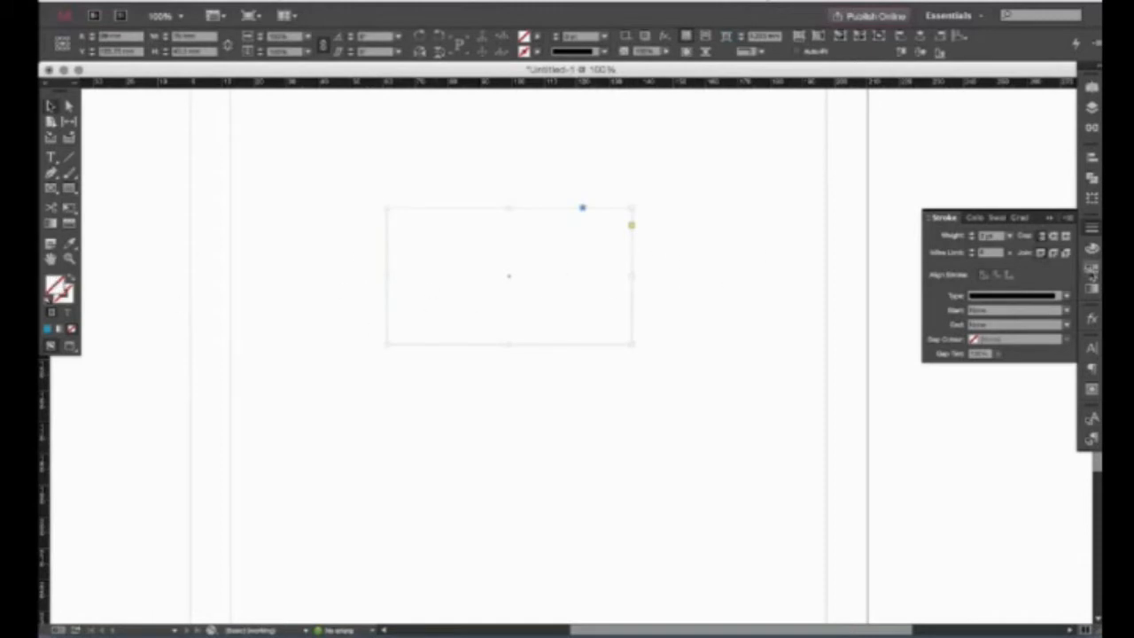
left_click(1091, 266)
left_click(964, 294)
left_click(307, 254)
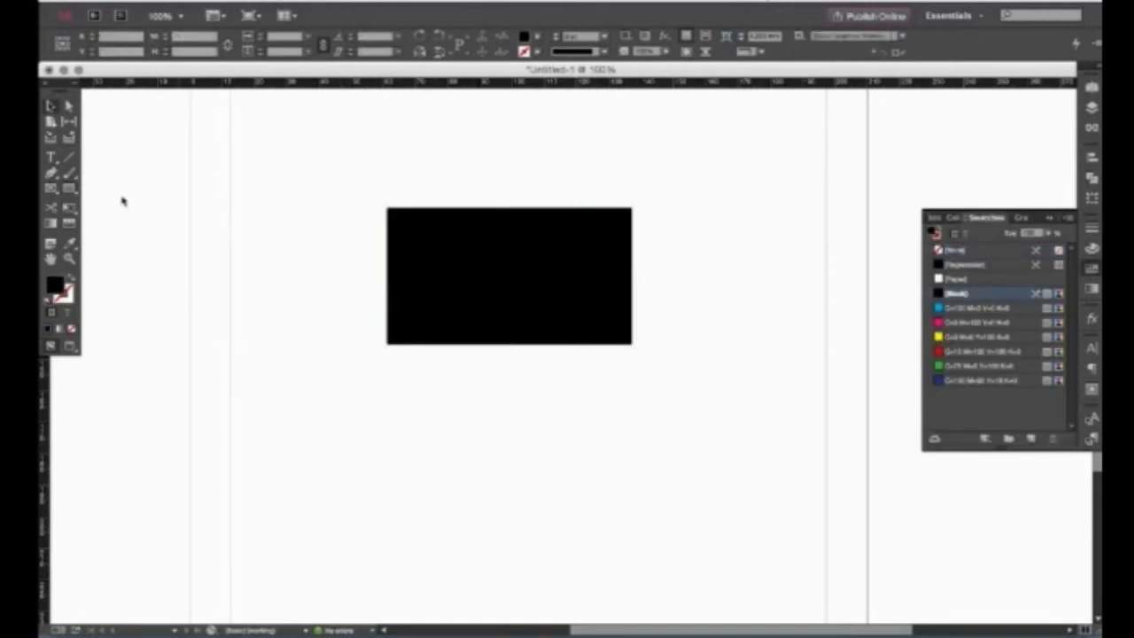
left_click(70, 187)
left_click(124, 218)
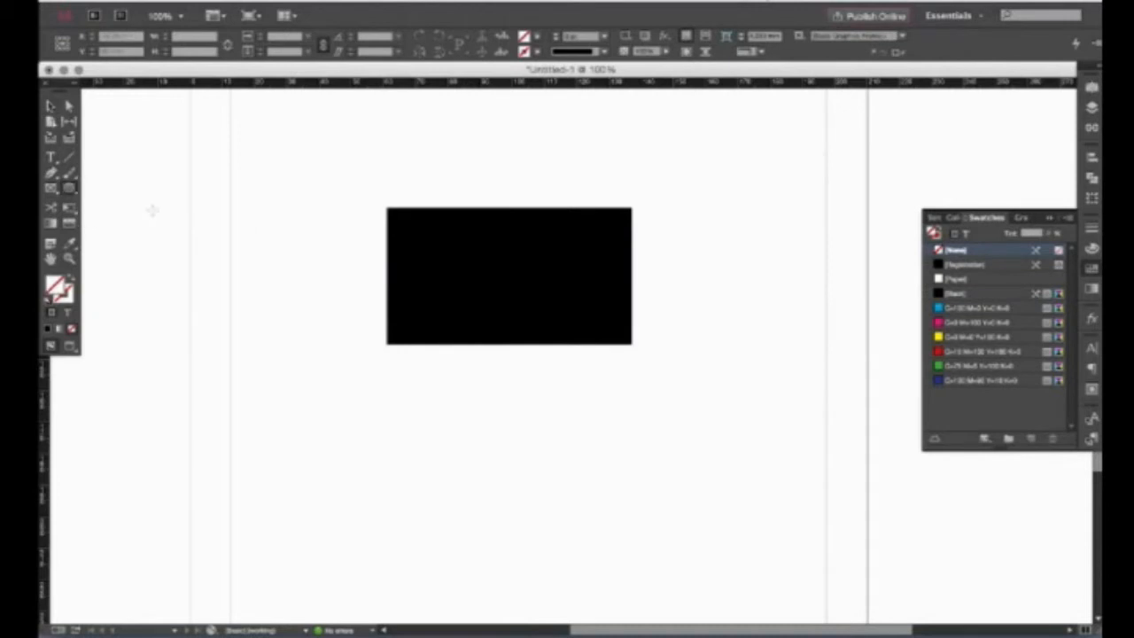
Create a black-filled hexagon, move it below the rectangle, and enlarge it.
left_click(461, 199)
double_click(567, 346)
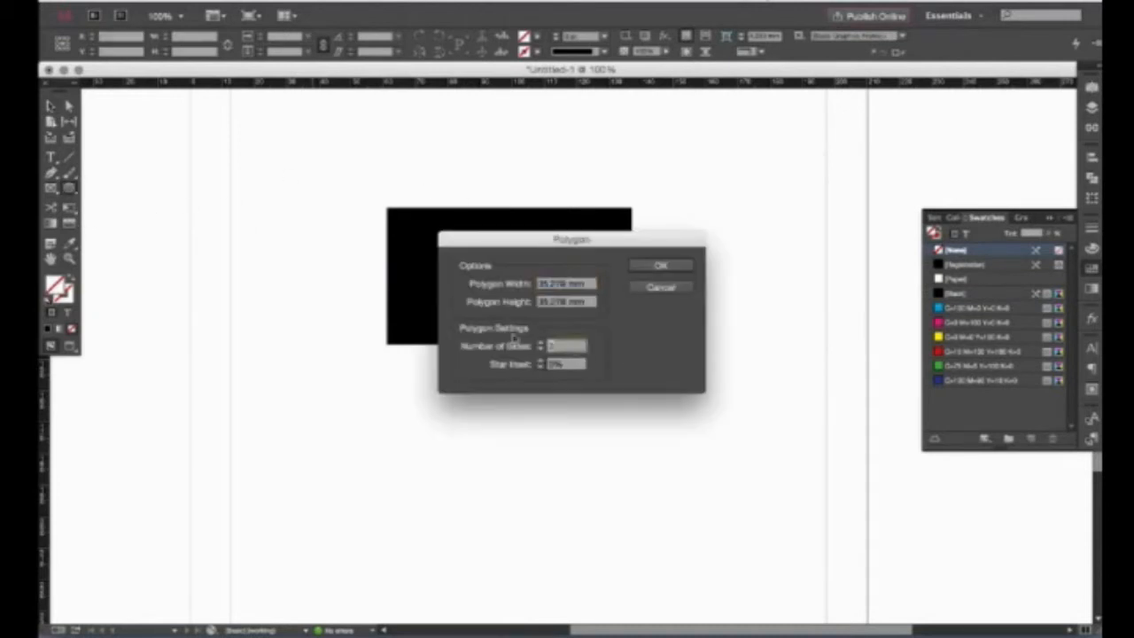
key("Return")
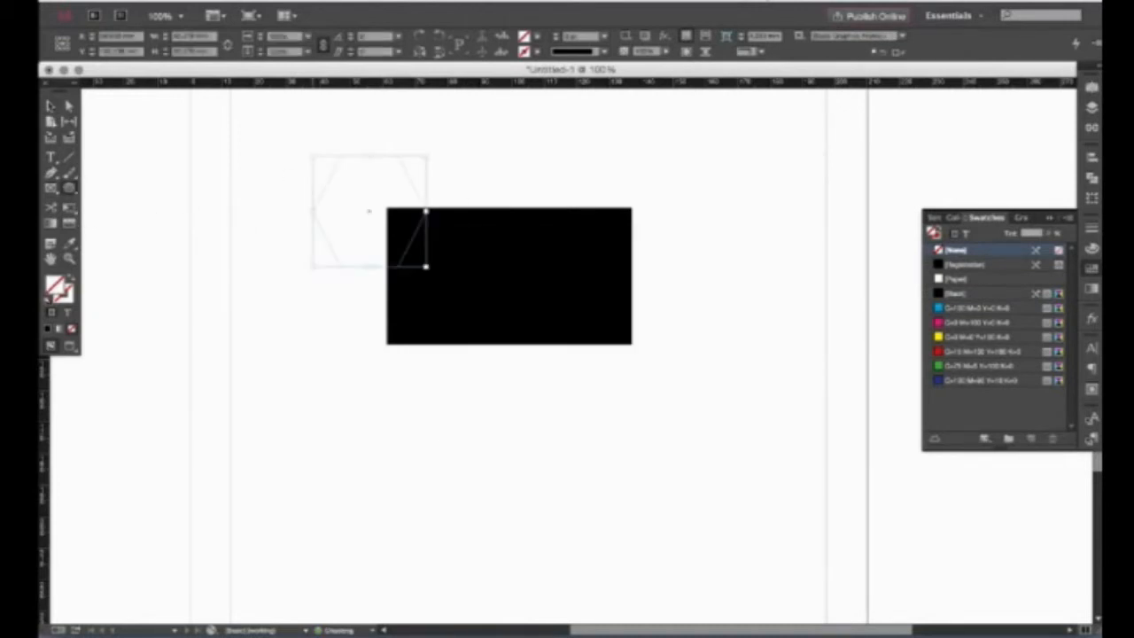
key("v")
left_click(966, 296)
left_click_drag(369, 211, 513, 448)
left_click_drag(706, 337, 780, 277)
Delete the black rectangle, then move the hexagon up and squash it from the top.
key("v")
left_click(547, 270)
key("Delete")
left_click_drag(537, 390, 559, 268)
left_click_drag(536, 224, 534, 297)
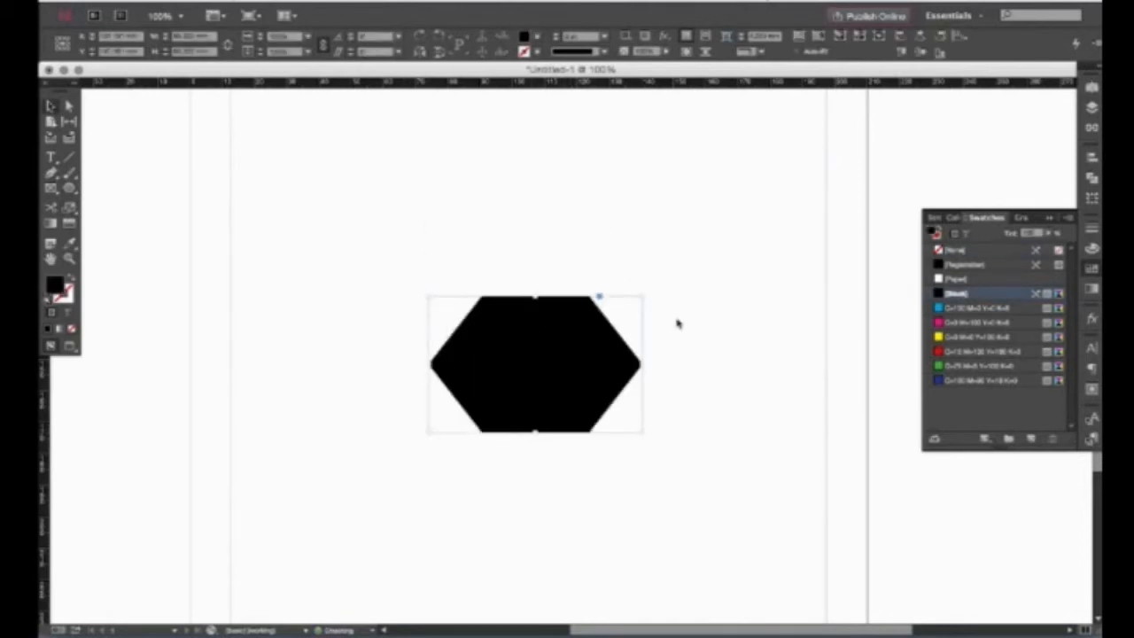
left_click(713, 272)
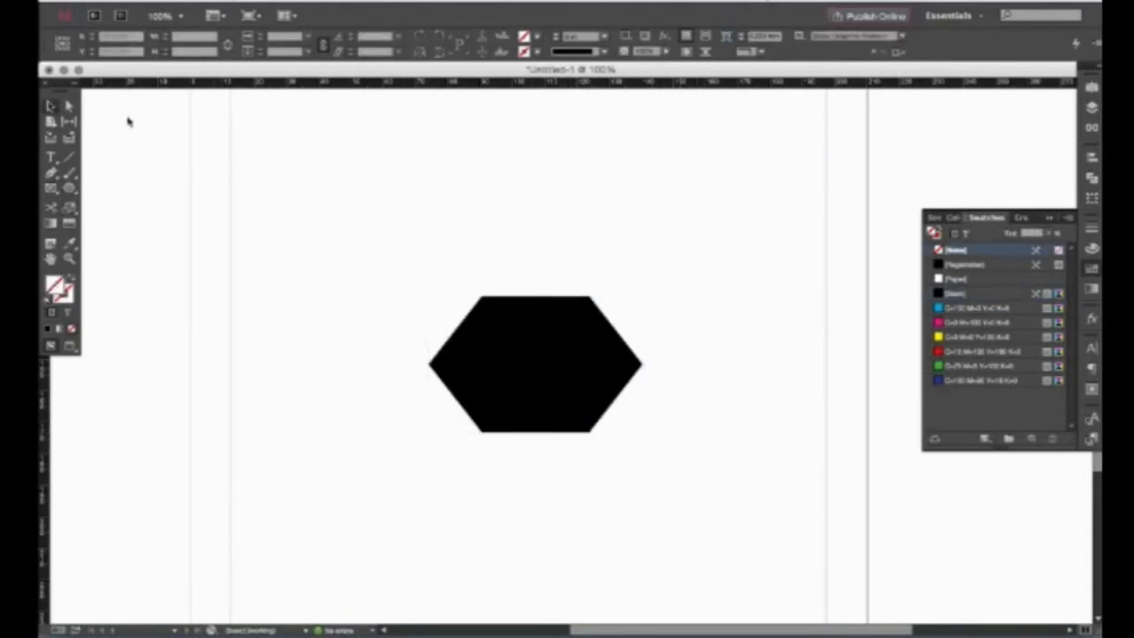
Drag the hexagon's corner points into an arrow-like shape and set its fill to None.
left_click(70, 107)
left_click_drag(642, 365, 534, 365)
left_click_drag(481, 298, 483, 243)
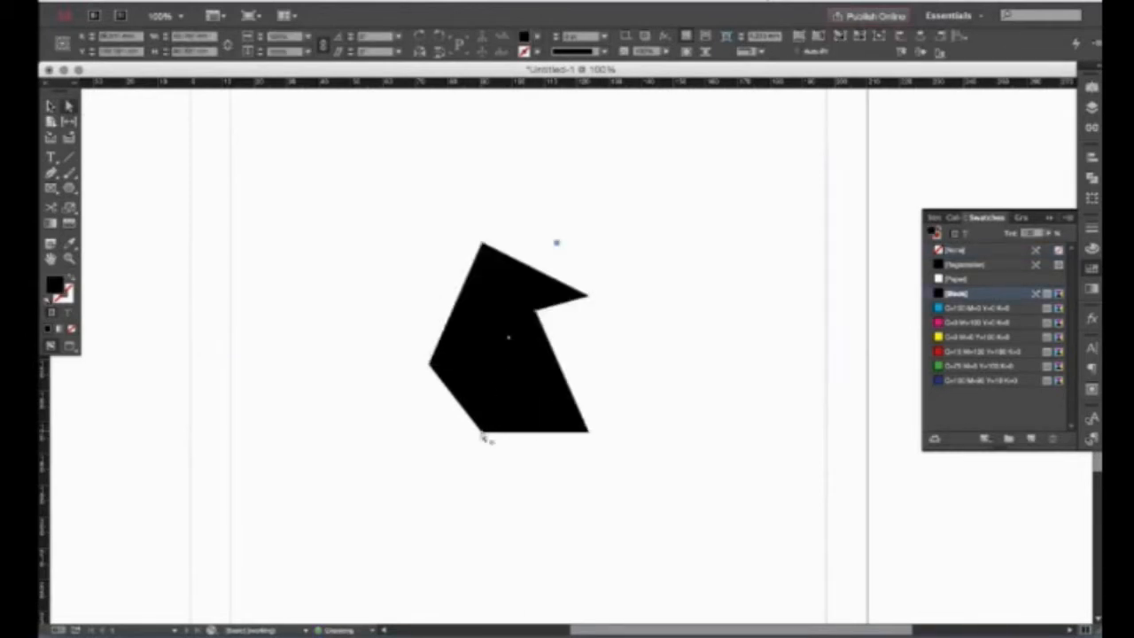
left_click_drag(484, 438, 483, 467)
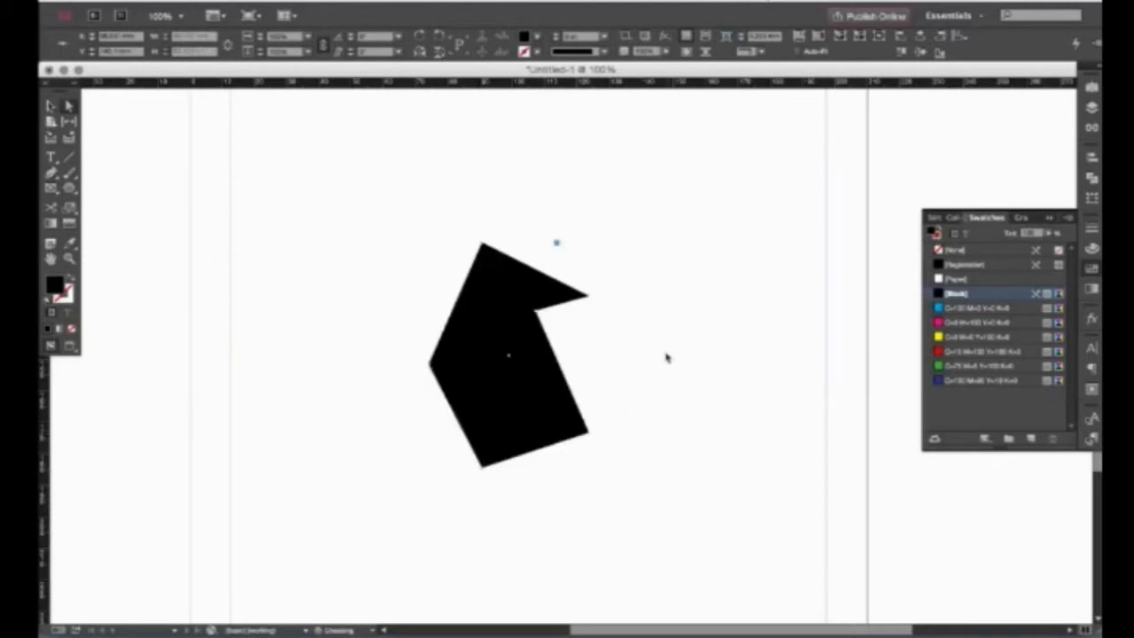
left_click(509, 361)
left_click(966, 250)
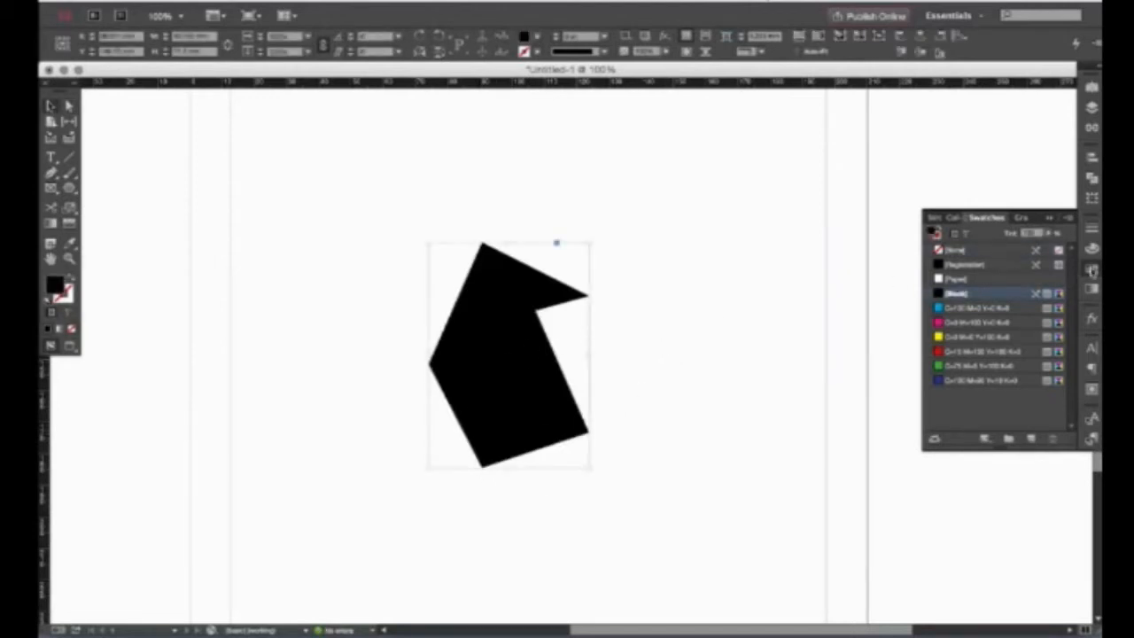
left_click(1094, 269)
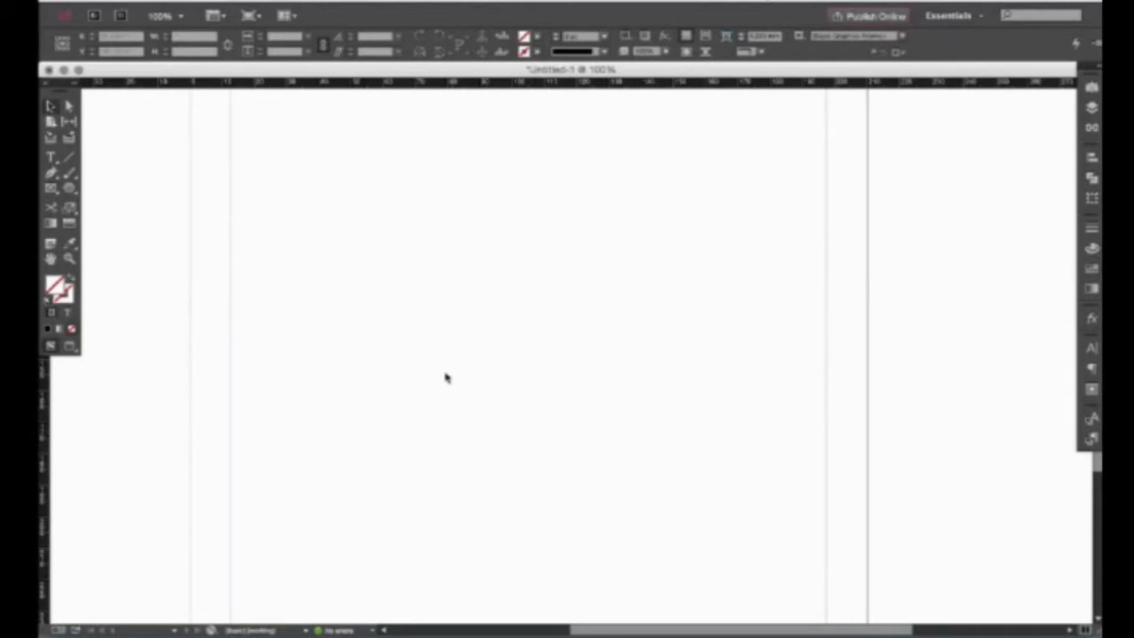
mouse_move(74, 189)
left_mouse_down()
mouse_move(98, 187)
mouse_move(51, 190)
mouse_move(90, 191)
mouse_move(99, 219)
left_mouse_up()
left_click(73, 174)
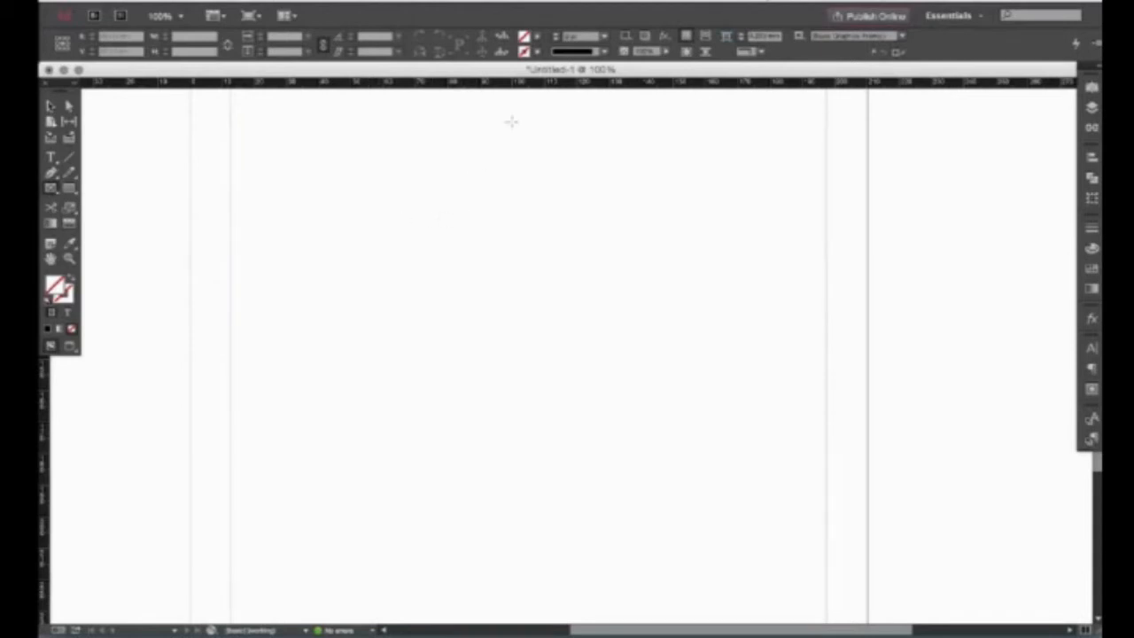
left_click_drag(328, 161, 653, 377)
key("v")
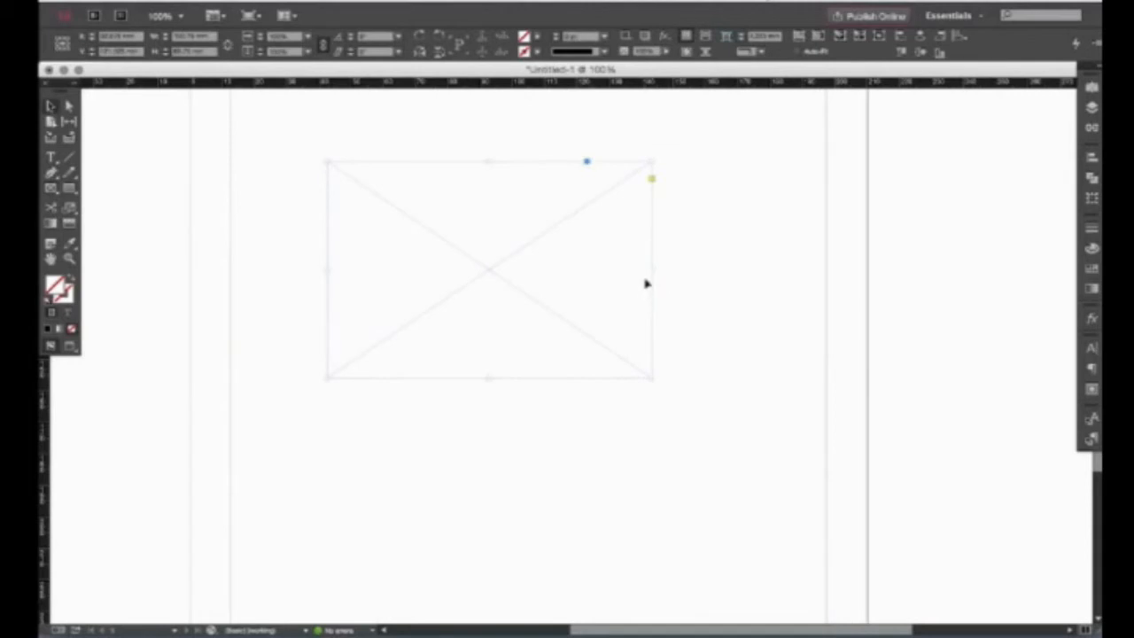
left_click(1093, 268)
left_click(983, 337)
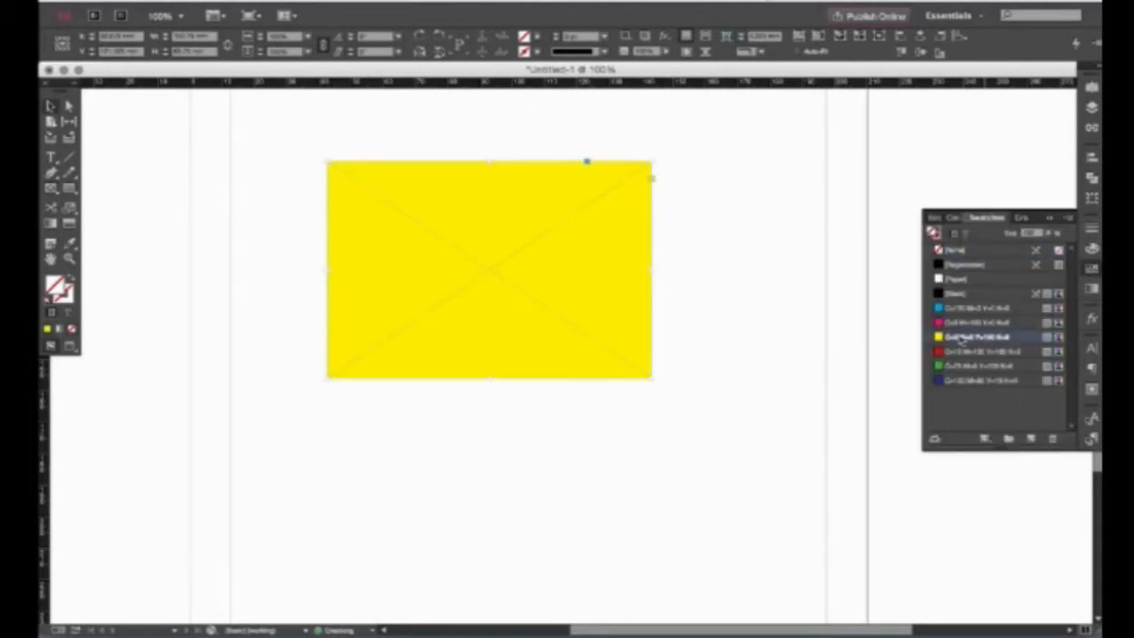
left_click(777, 302)
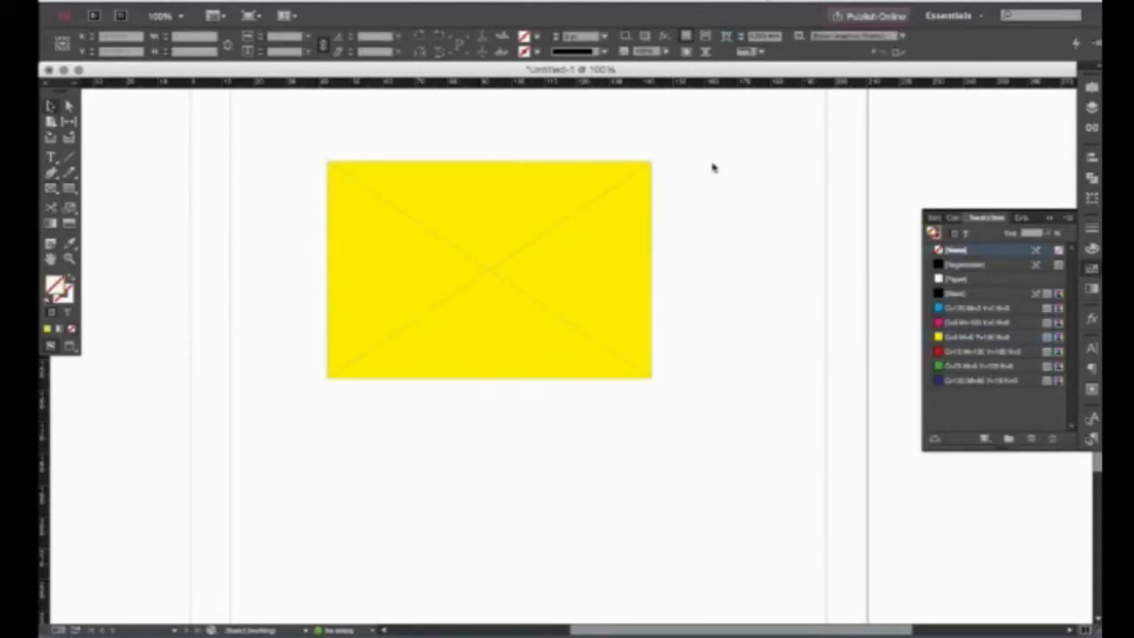
key("w")
left_click_drag(506, 284, 423, 281)
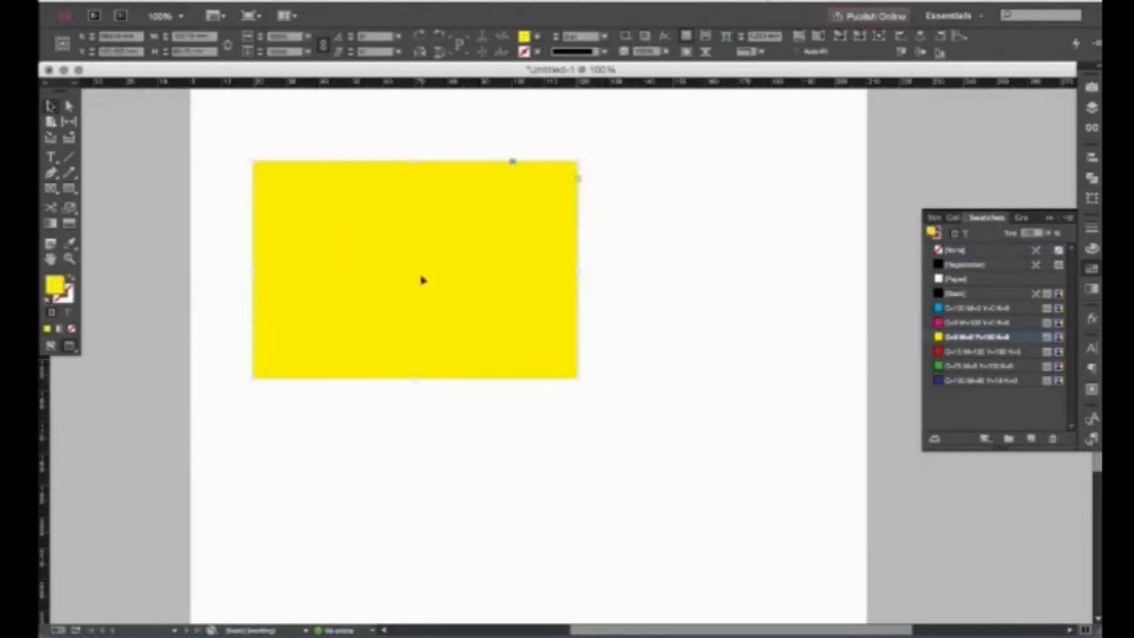
key("w")
key("w")
key("w")
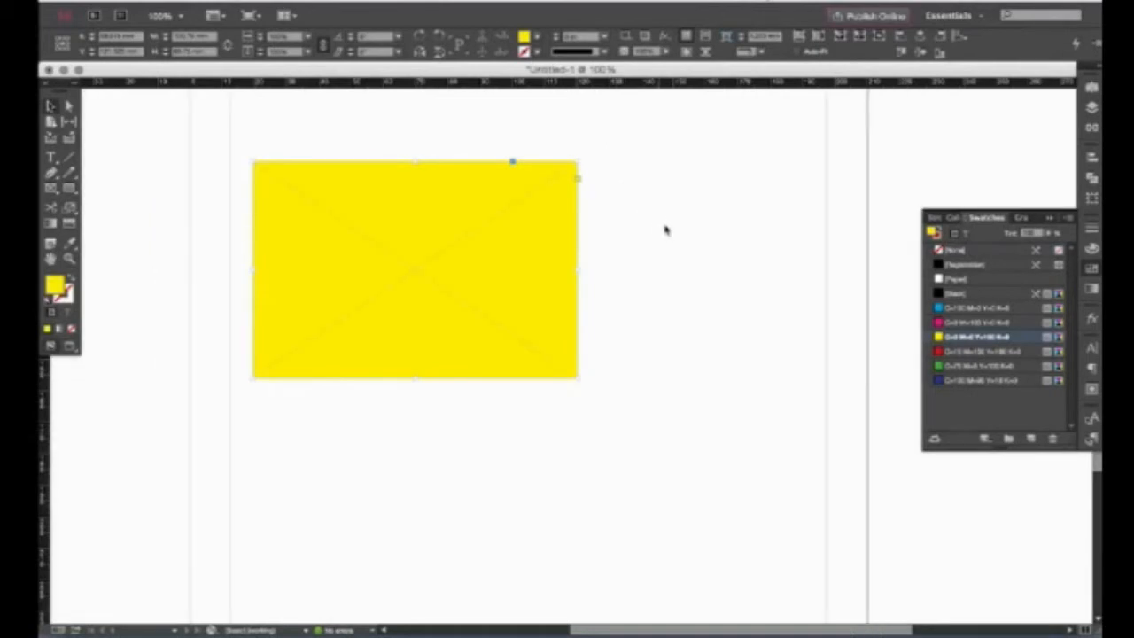
key("w")
key("w")
left_click(692, 234)
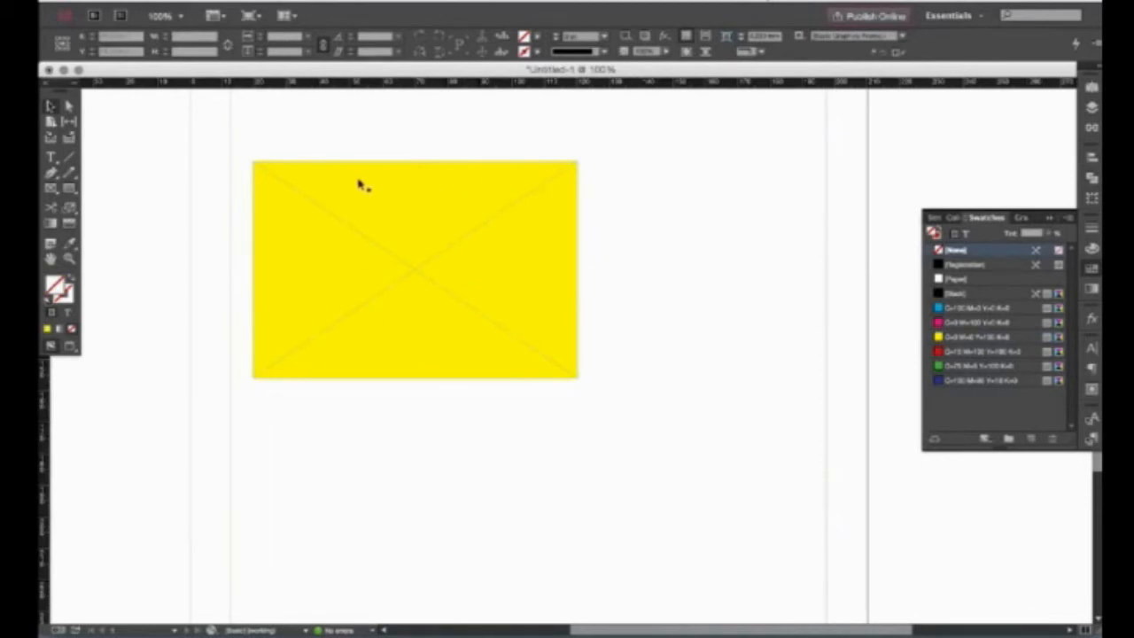
left_click(399, 218)
left_click(168, 0)
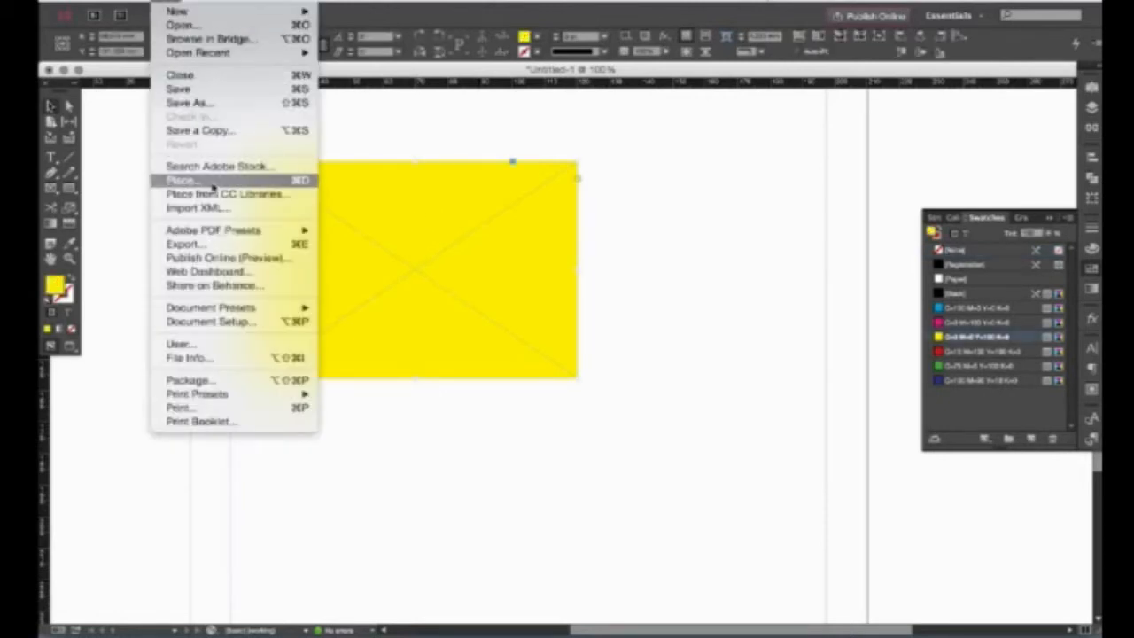
left_click(639, 267)
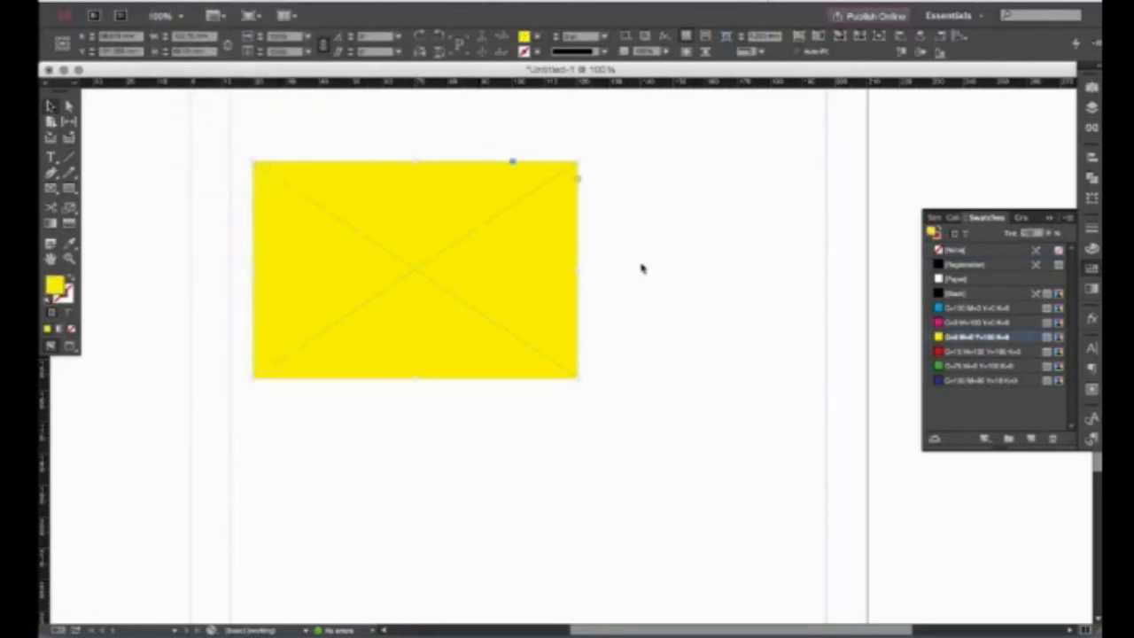
left_click(647, 273)
left_click(1091, 268)
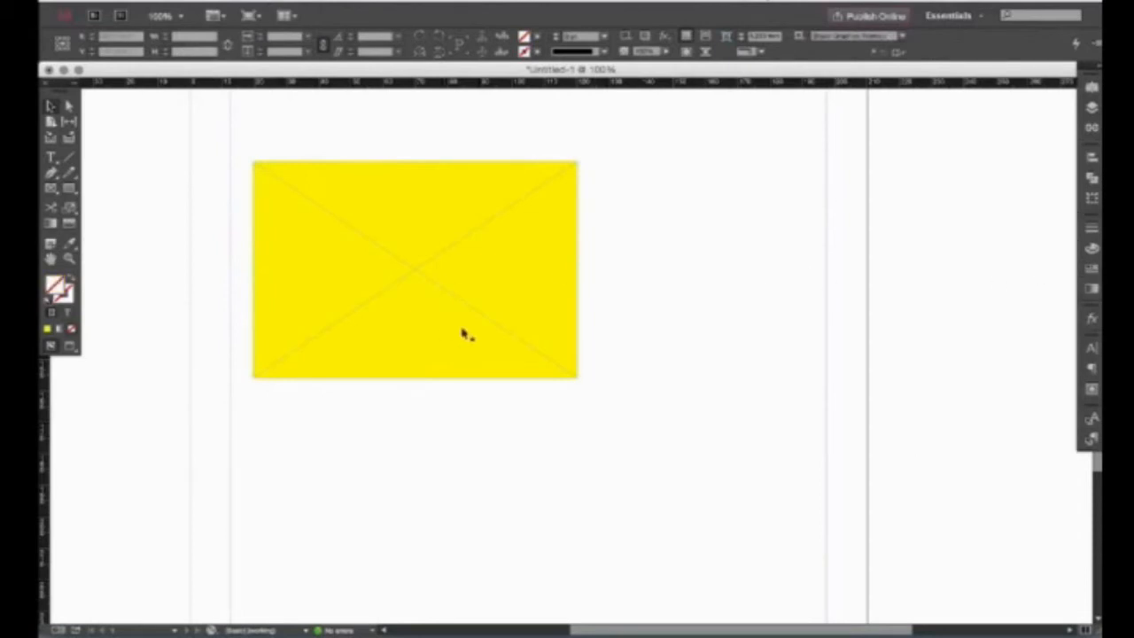
left_click(438, 250)
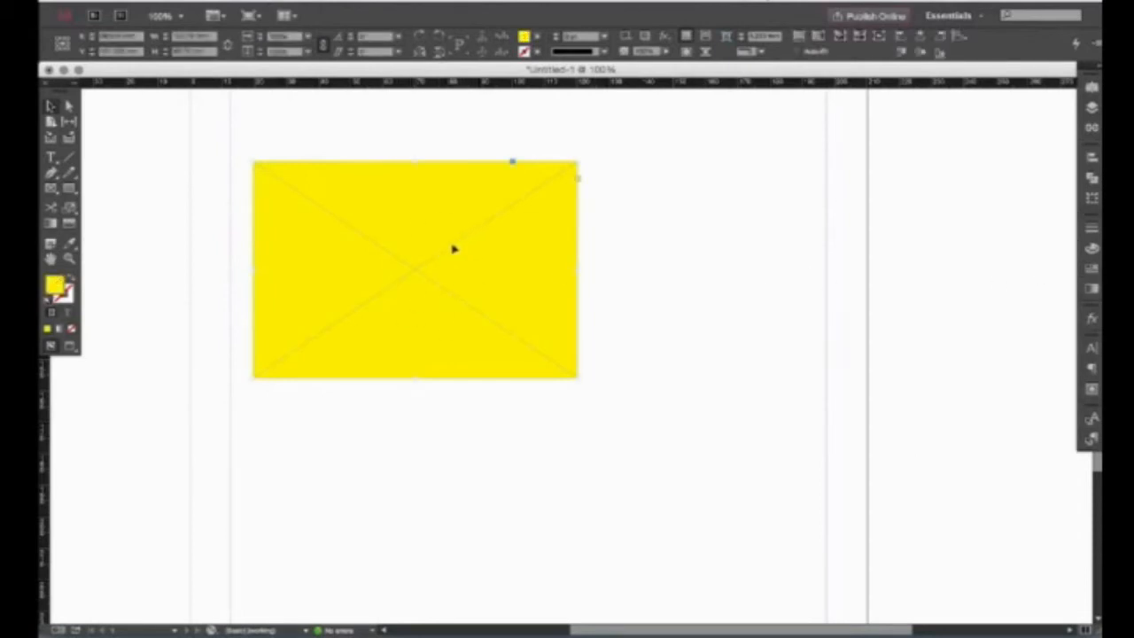
key("Delete")
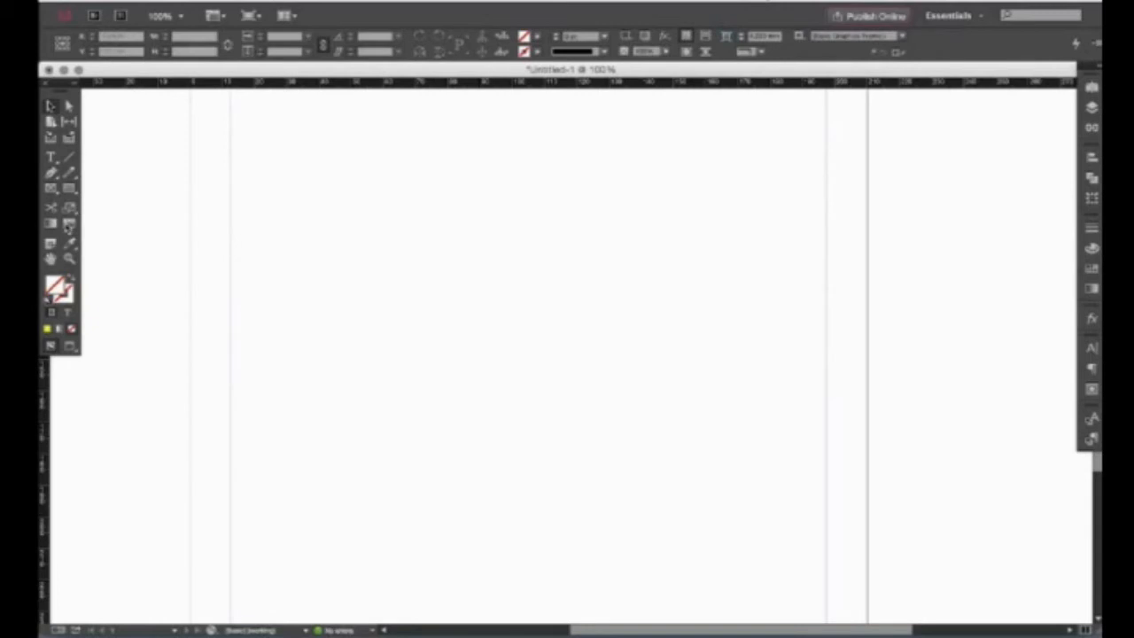
Draw a square frame in the upper page area, fill it Yellow, and nudge it right.
left_click(69, 188)
mouse_move(355, 204)
left_mouse_down()
mouse_move(557, 354)
mouse_move(558, 404)
left_mouse_up()
key("v")
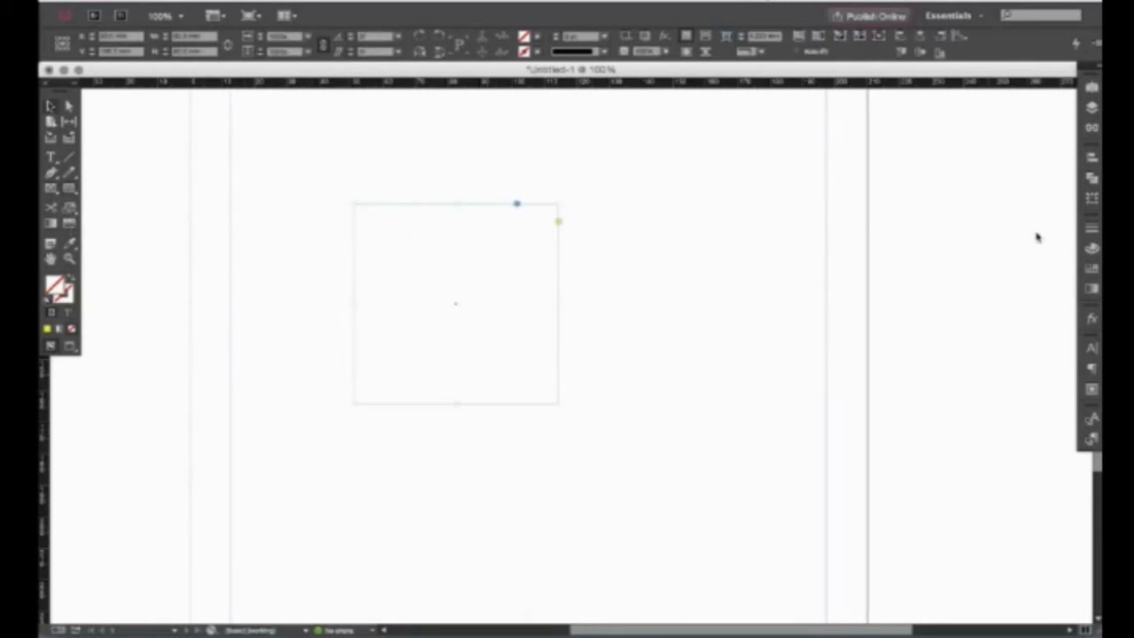
left_click(1092, 269)
left_click(979, 337)
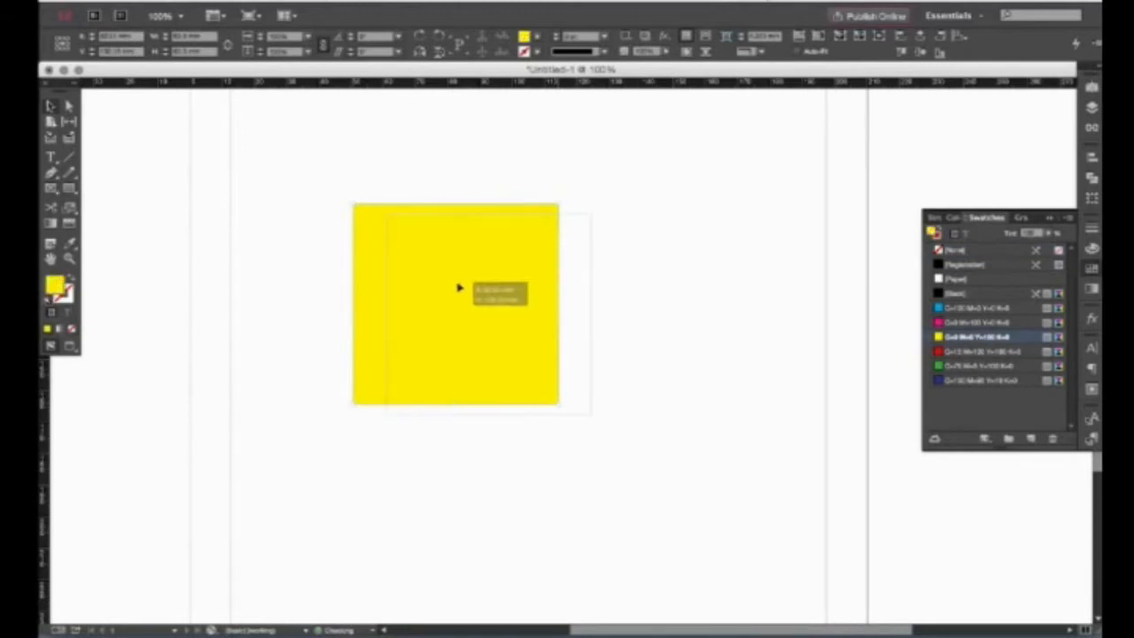
left_click_drag(470, 289, 508, 300)
left_click(397, 248)
Cut the yellow square's outline with Scissors and bend its left and top edges into curves.
left_click(54, 208)
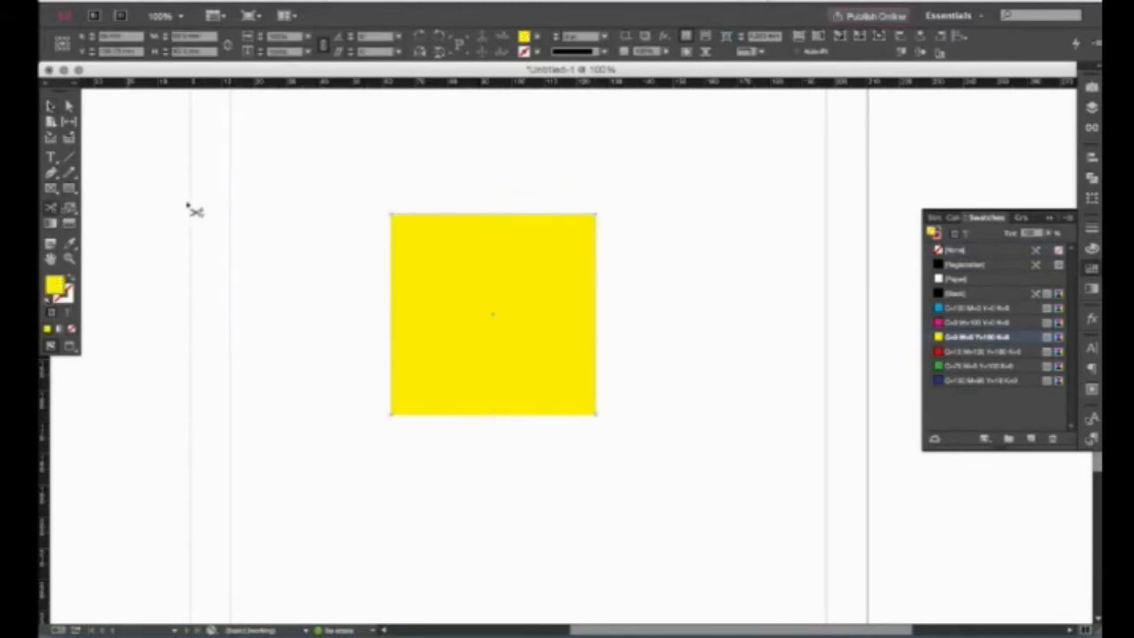
left_click(391, 268)
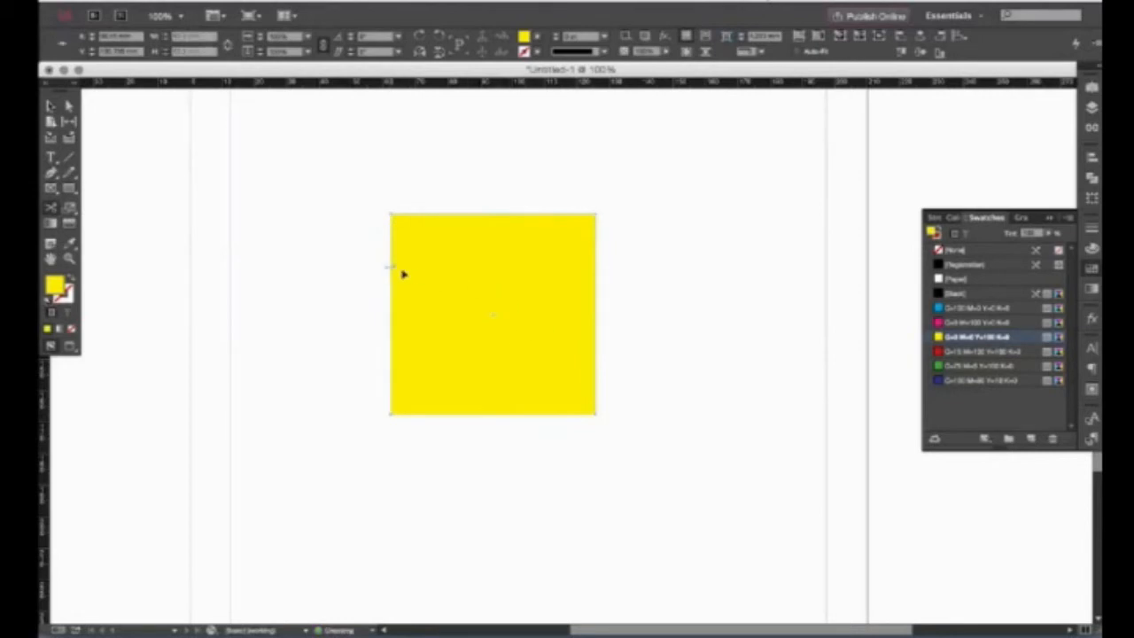
left_click_drag(485, 307, 485, 314)
left_click_drag(392, 319, 334, 294)
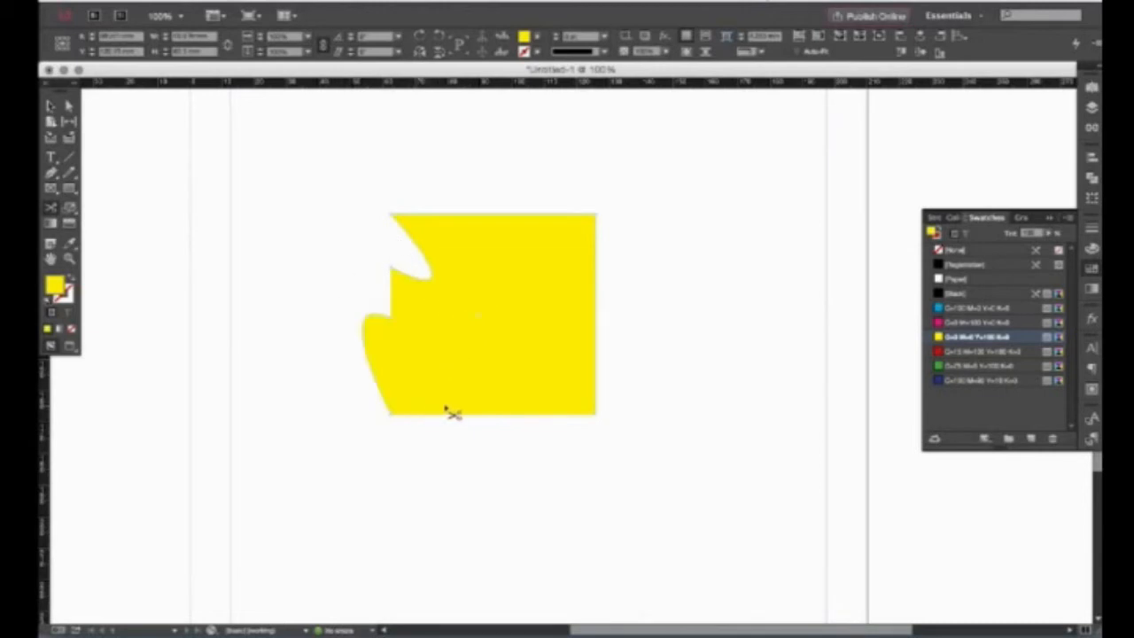
left_click_drag(455, 413, 459, 381)
key("super+z")
left_click_drag(597, 331, 554, 316)
key("super+z")
key("super+z")
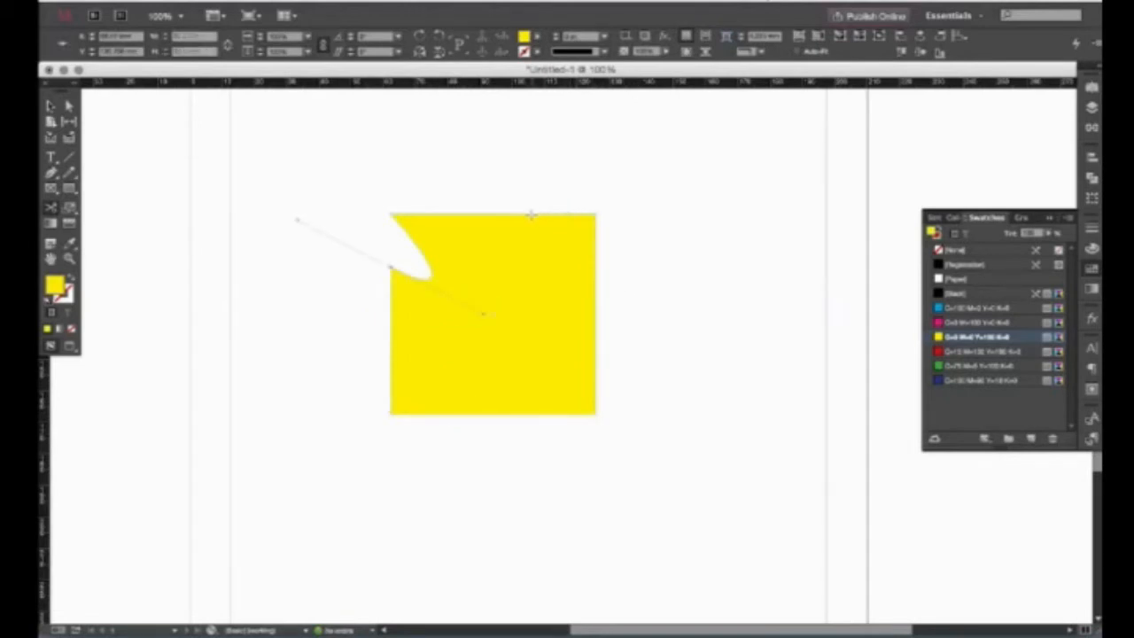
Bend the top edge down and bulge the right and bottom edges outward.
left_click_drag(532, 213, 534, 253)
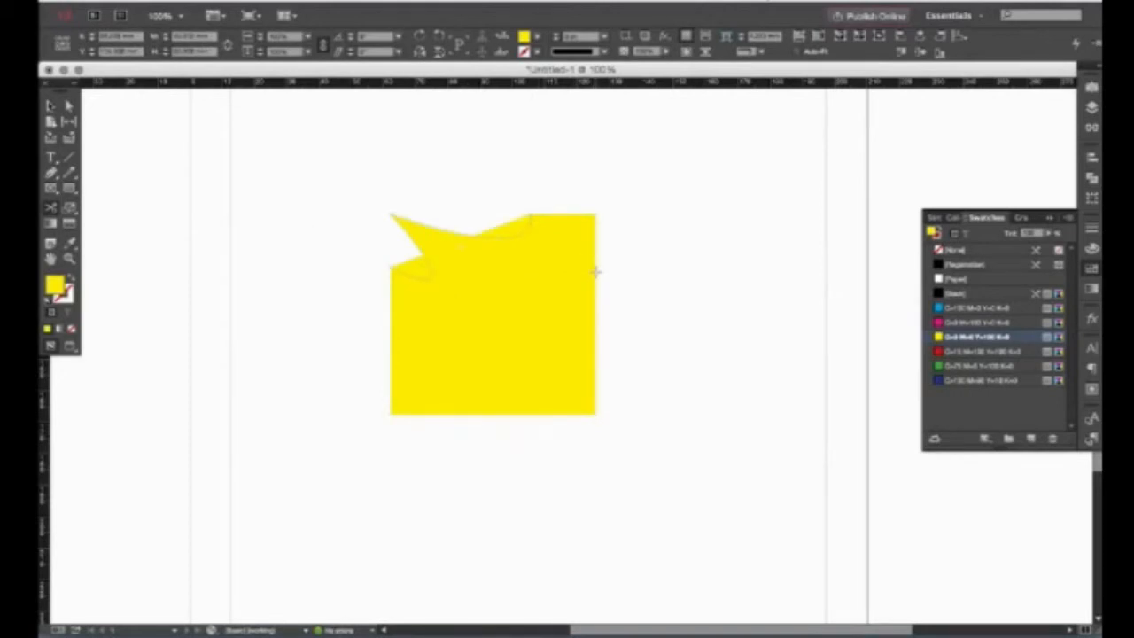
left_click(597, 272)
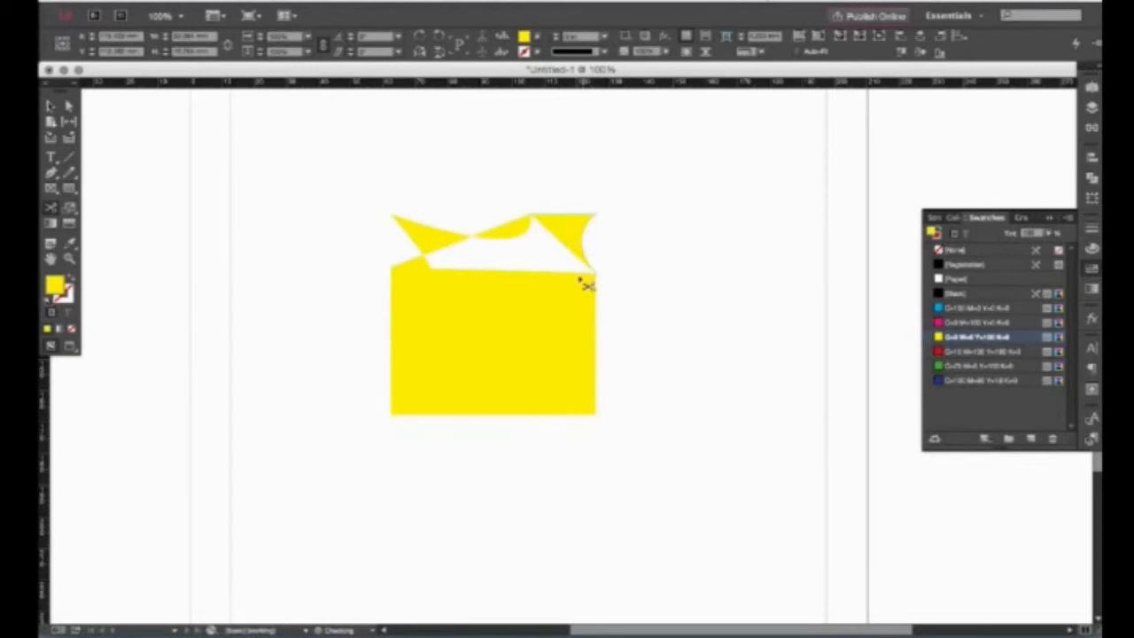
left_click(597, 343)
left_click_drag(597, 345, 547, 310)
left_click(495, 415)
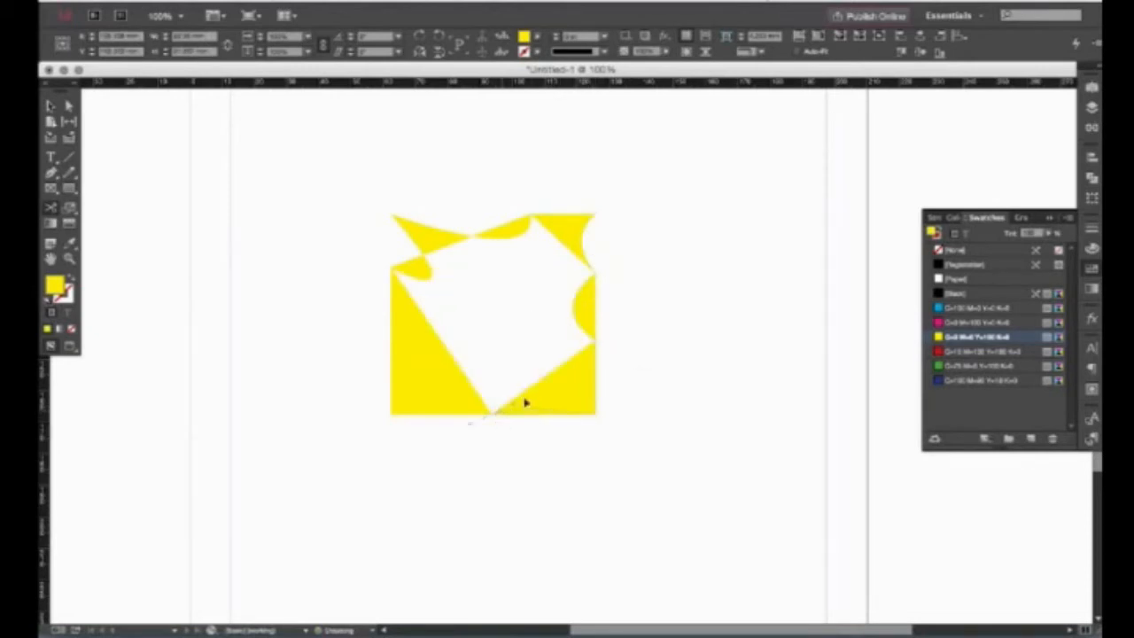
left_click_drag(571, 412, 484, 477)
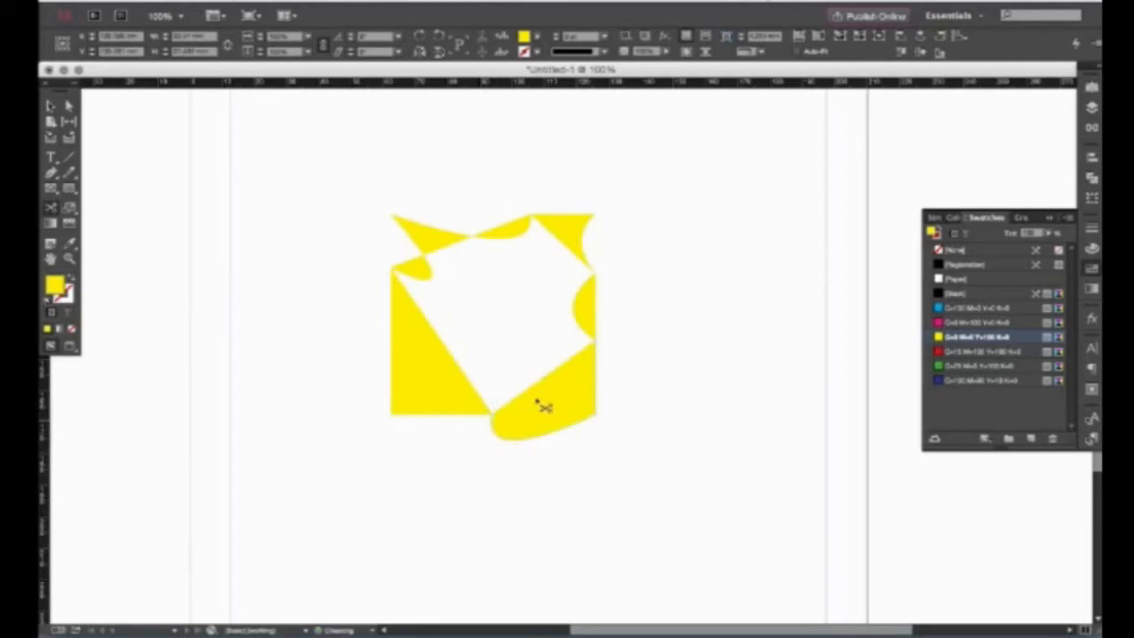
Delete every yellow cut piece, then draw a fresh empty square frame over the page centre.
key("v")
left_click(648, 317)
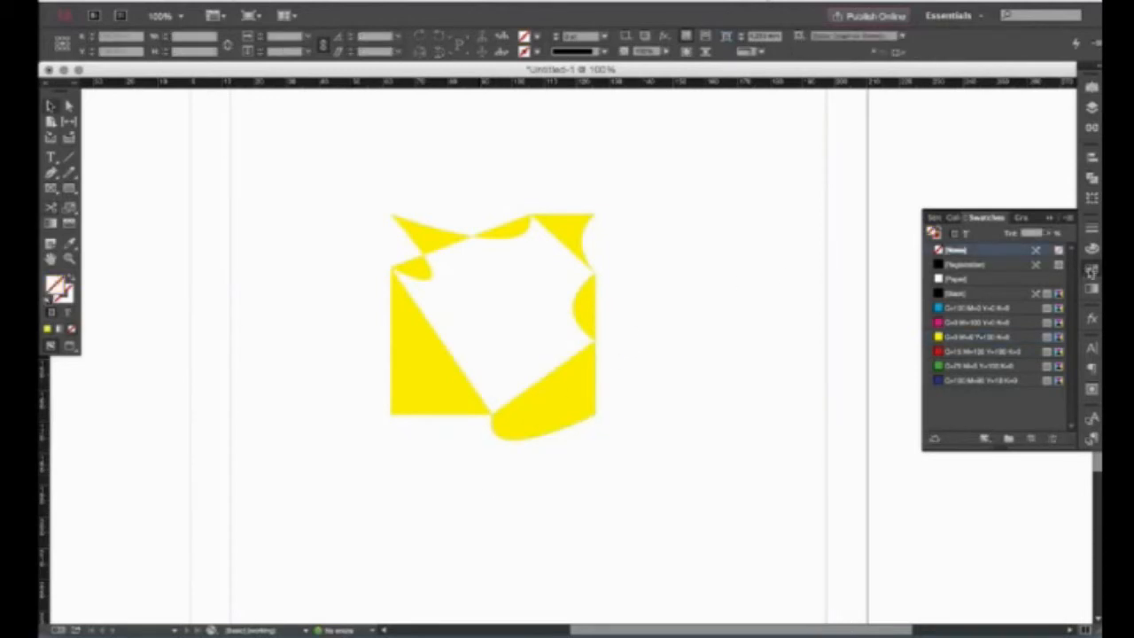
left_click(1092, 272)
left_click_drag(696, 295, 738, 298)
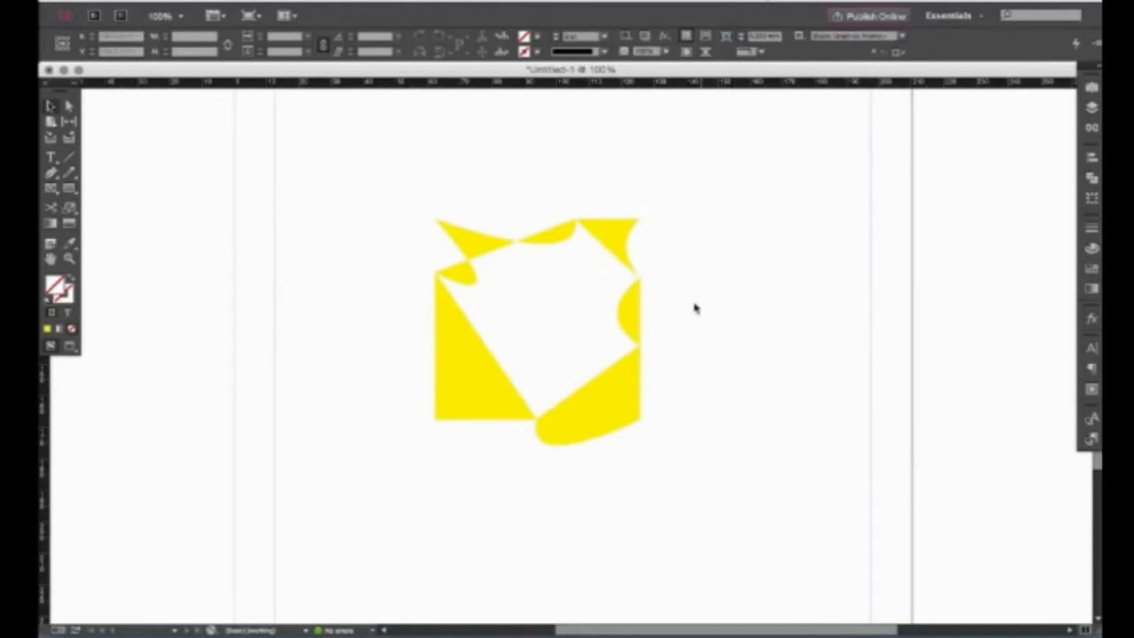
left_click_drag(487, 183, 551, 353)
key("Delete")
left_click_drag(525, 272, 672, 438)
key("super+z")
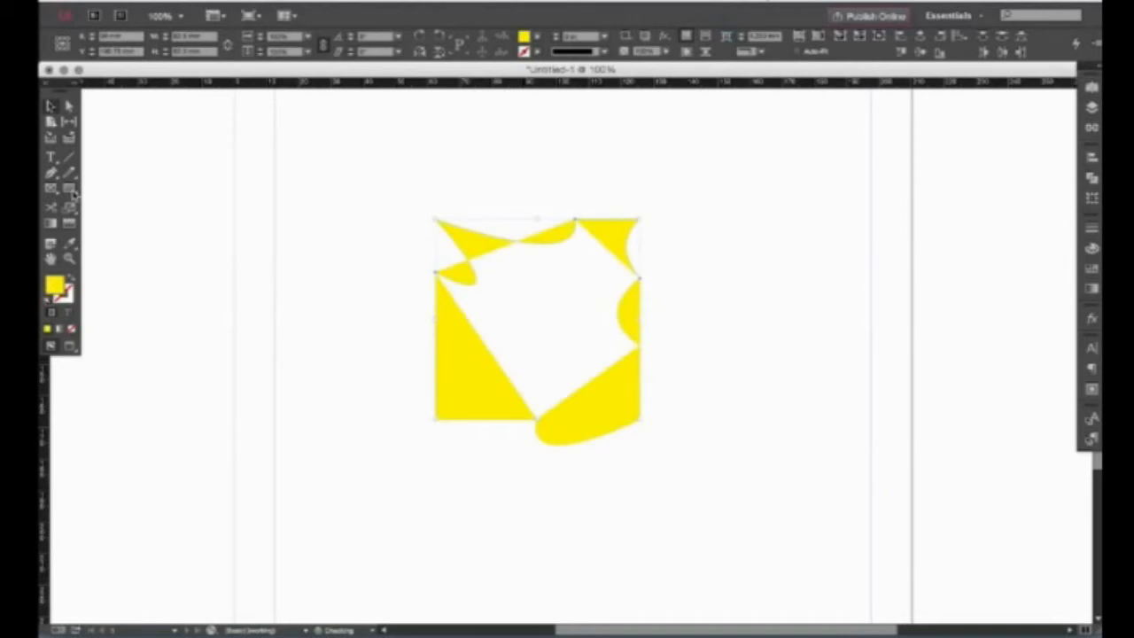
left_click_drag(475, 168, 729, 526)
key("Delete")
left_click(69, 188)
left_click_drag(405, 205, 722, 514)
Fill the new square with the cyan swatch.
key("v")
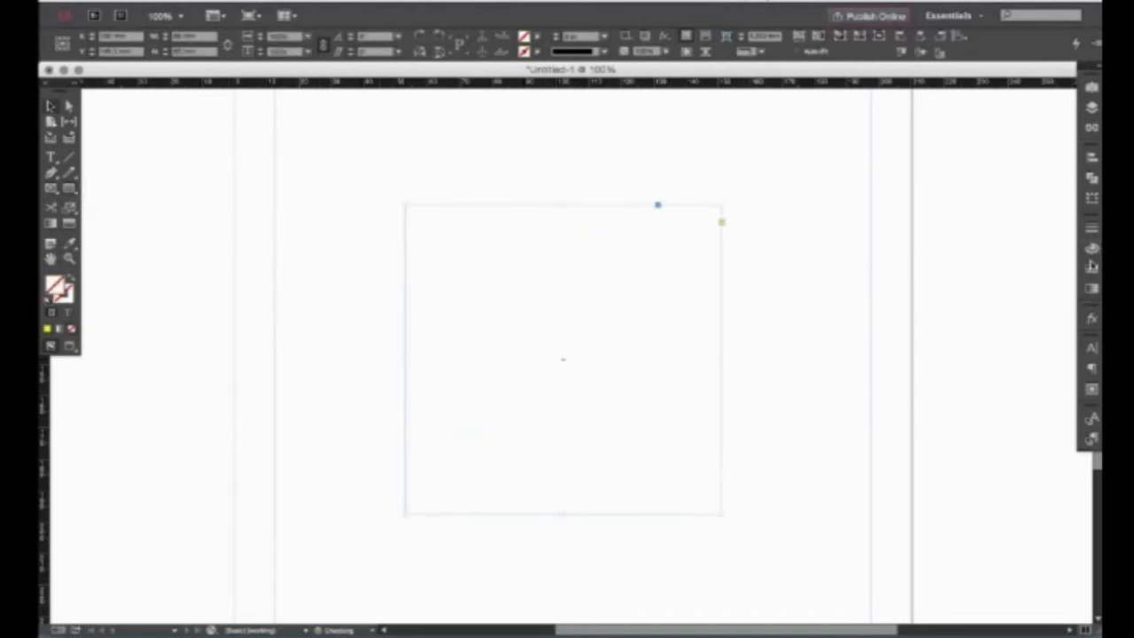
left_click(1092, 266)
left_click(974, 307)
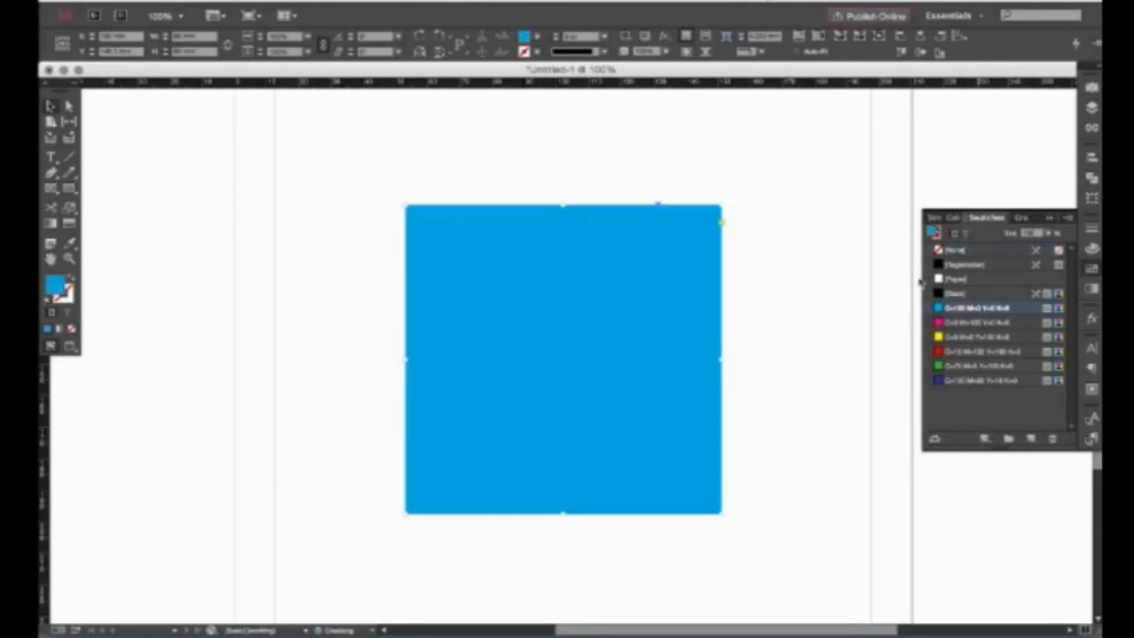
left_click(681, 168)
left_click(518, 267)
Try resizing, widening and rotating the square with Free Transform and Rotate, undoing each change.
left_click(71, 209)
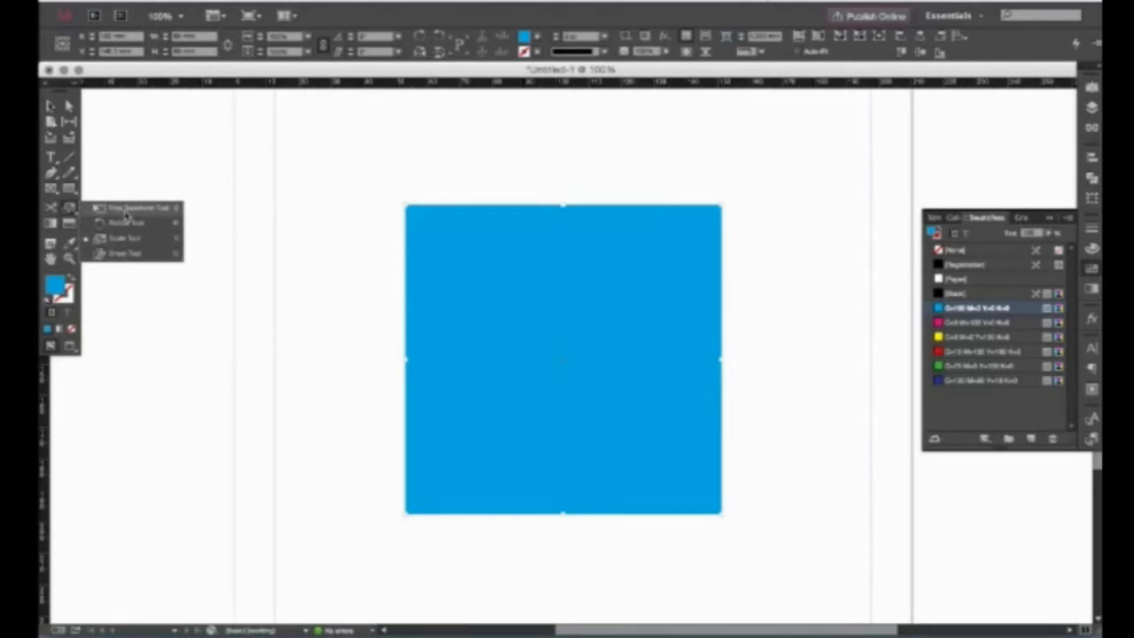
left_click(126, 210)
left_click_drag(725, 204, 534, 167)
key("super+z")
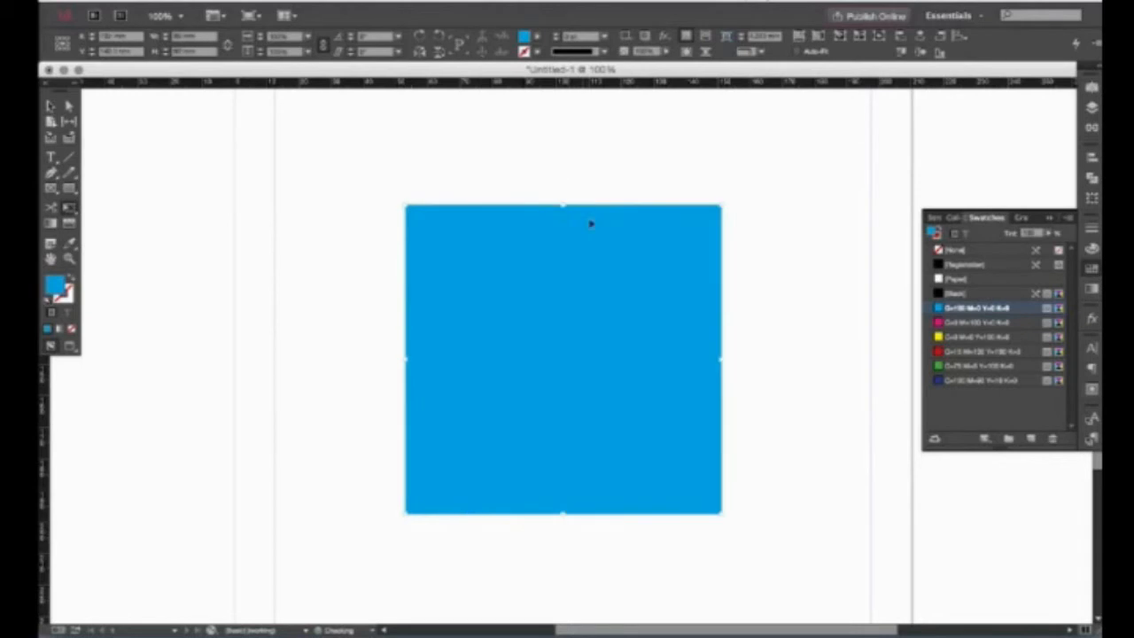
left_click_drag(732, 359, 862, 359)
key("super+z")
left_click_drag(72, 207, 125, 225)
left_click_drag(349, 188, 494, 280)
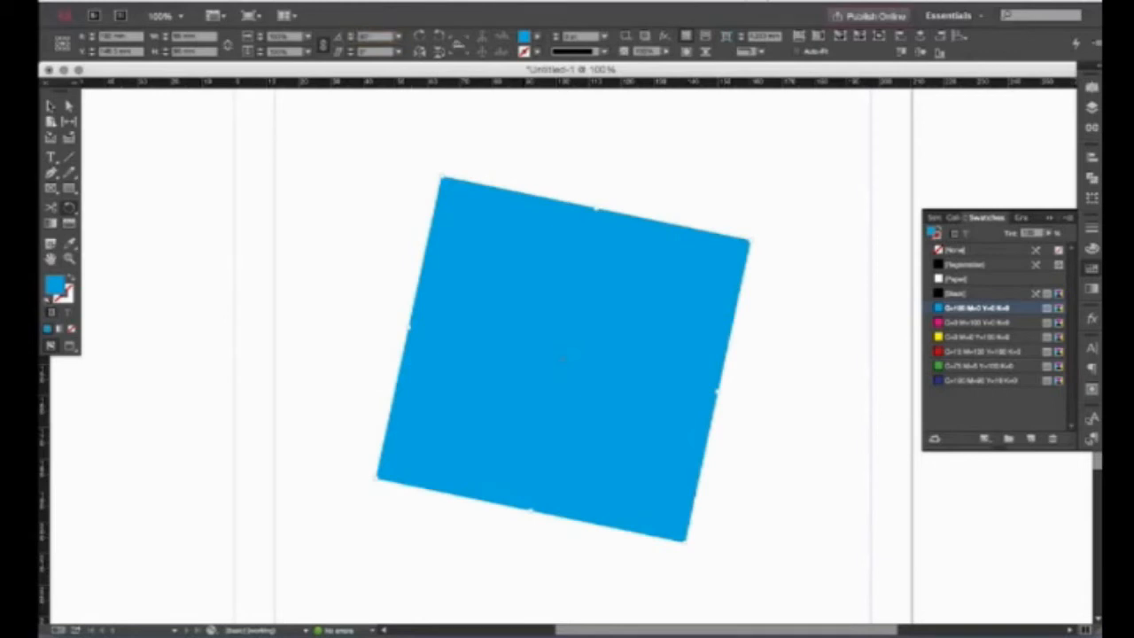
key("super+z")
key("v")
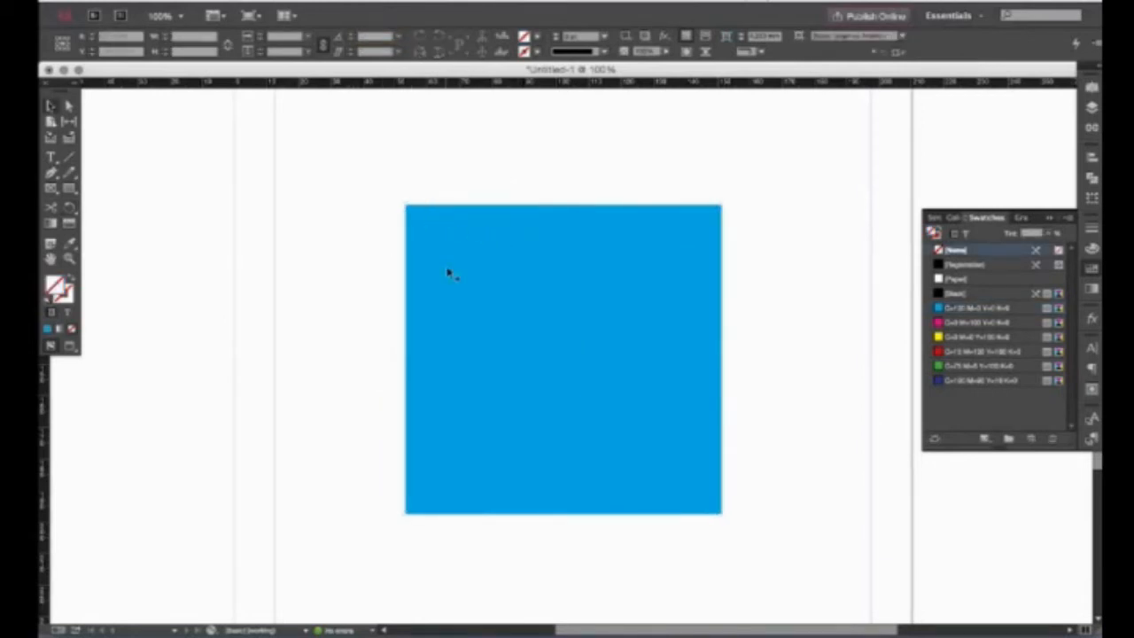
Try scaling the square (undone), then drag with the Shear tool to slant it.
left_click_drag(70, 208, 118, 238)
left_click_drag(707, 171, 758, 274)
key("super+z")
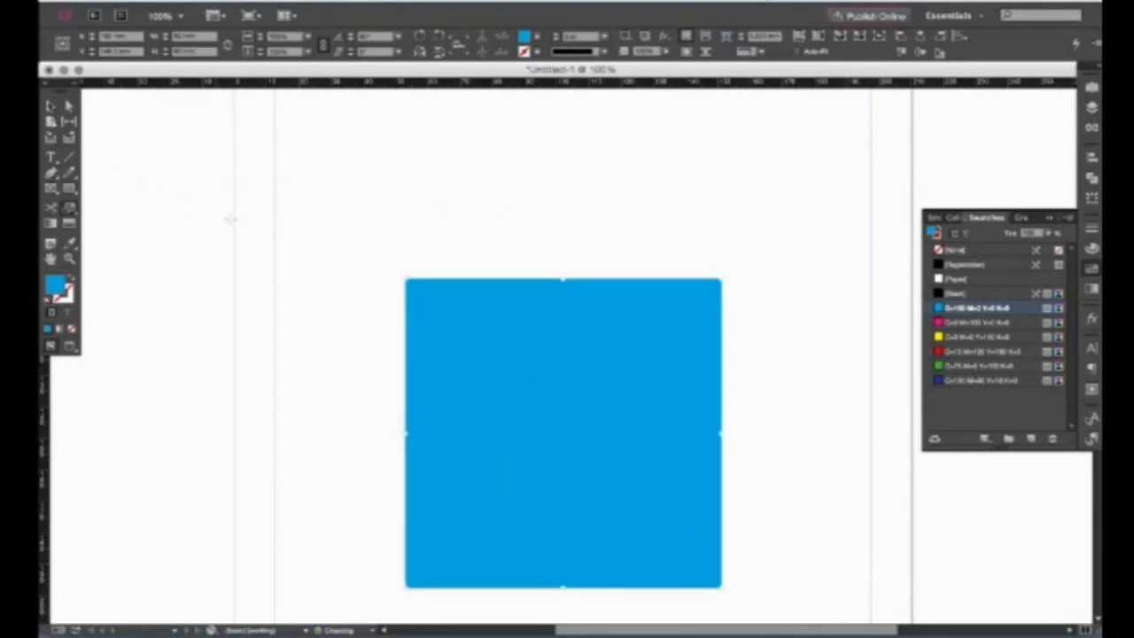
left_click_drag(72, 210, 110, 255)
left_click_drag(529, 310, 625, 206)
key("v")
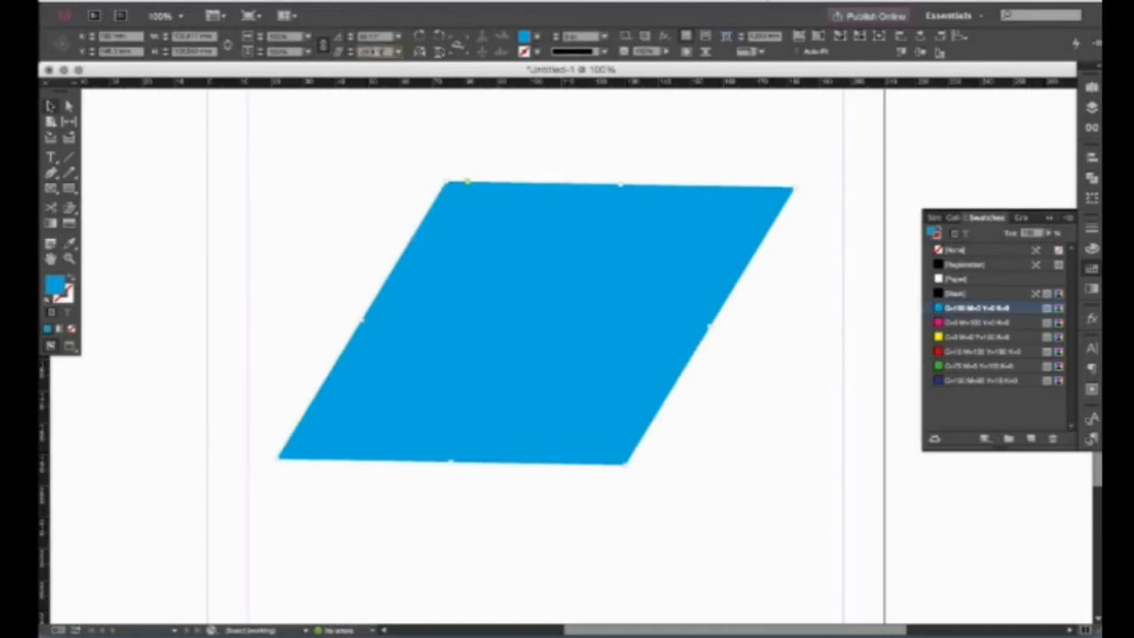
Set a 50° shear angle in the Control panel after dismissing an out-of-range warning.
type("0")
key("Return")
left_click_drag(364, 191, 483, 301)
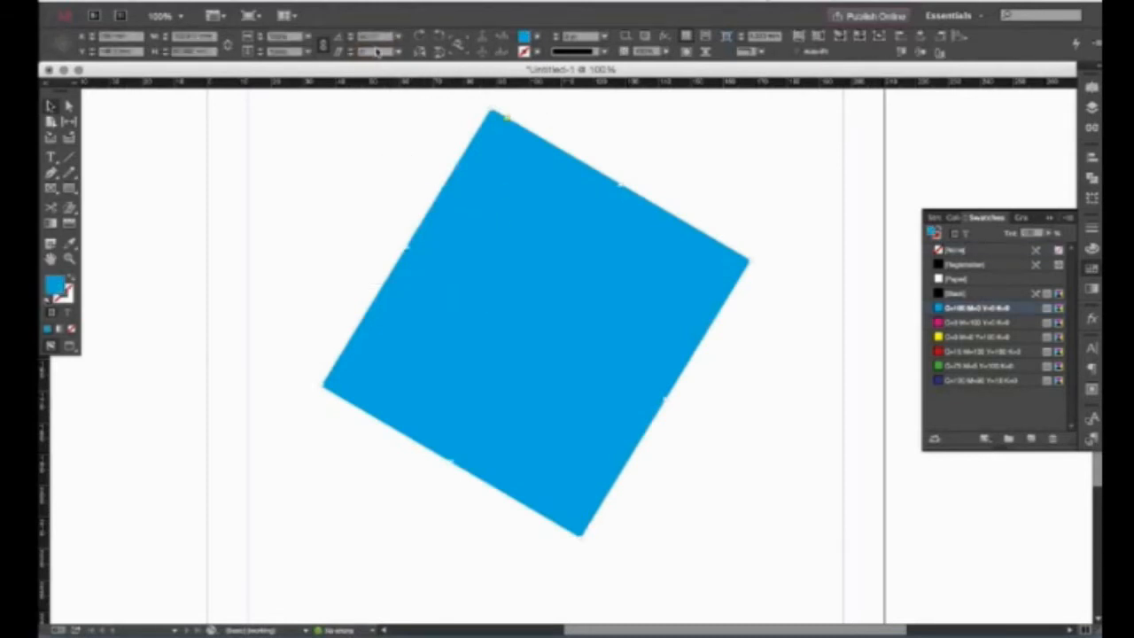
key("Return")
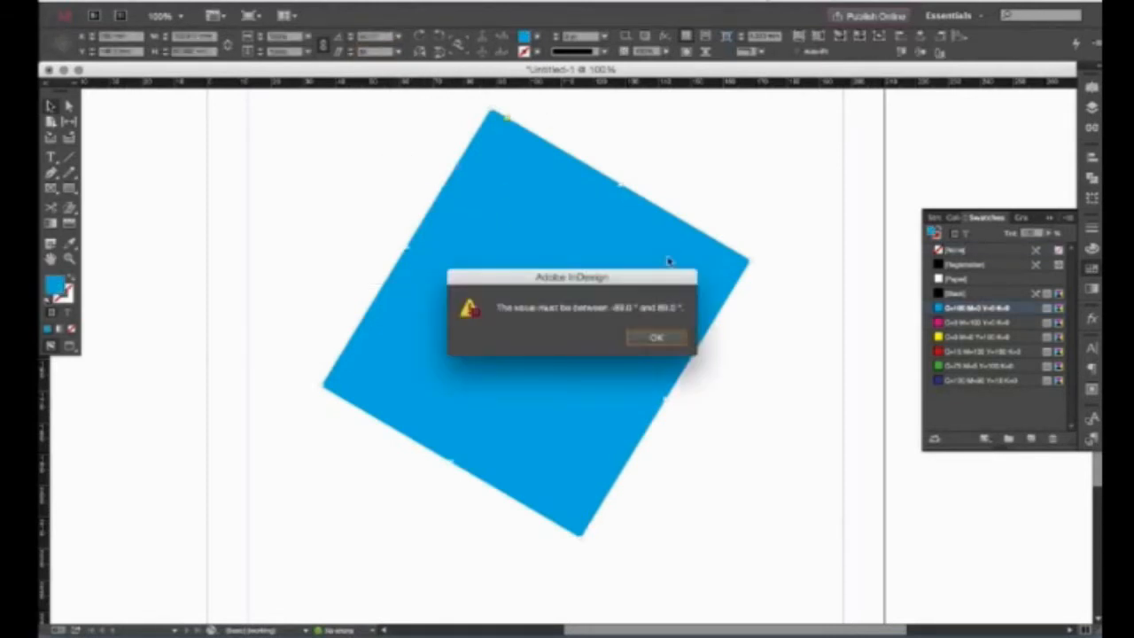
left_click(656, 336)
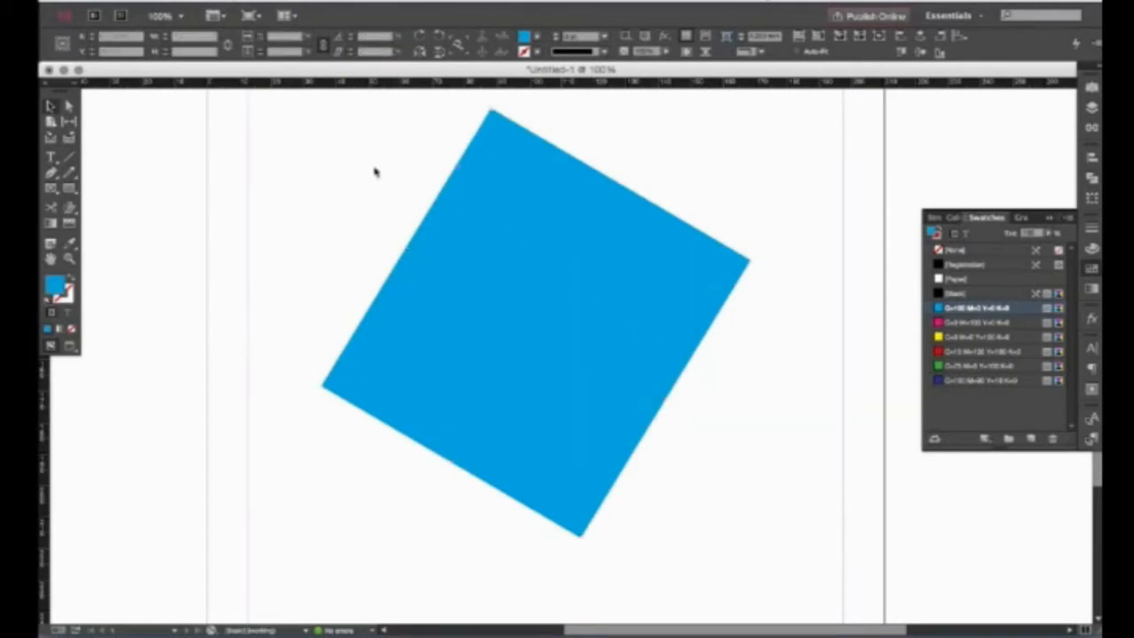
double_click(374, 52)
type("50")
key("Return")
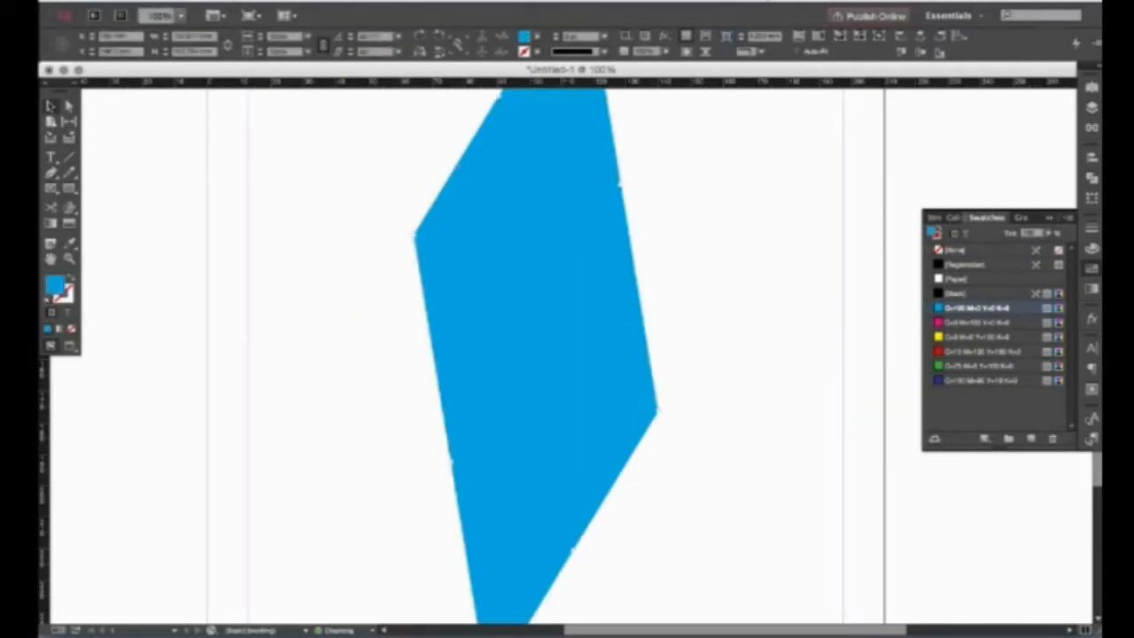
left_click(724, 192)
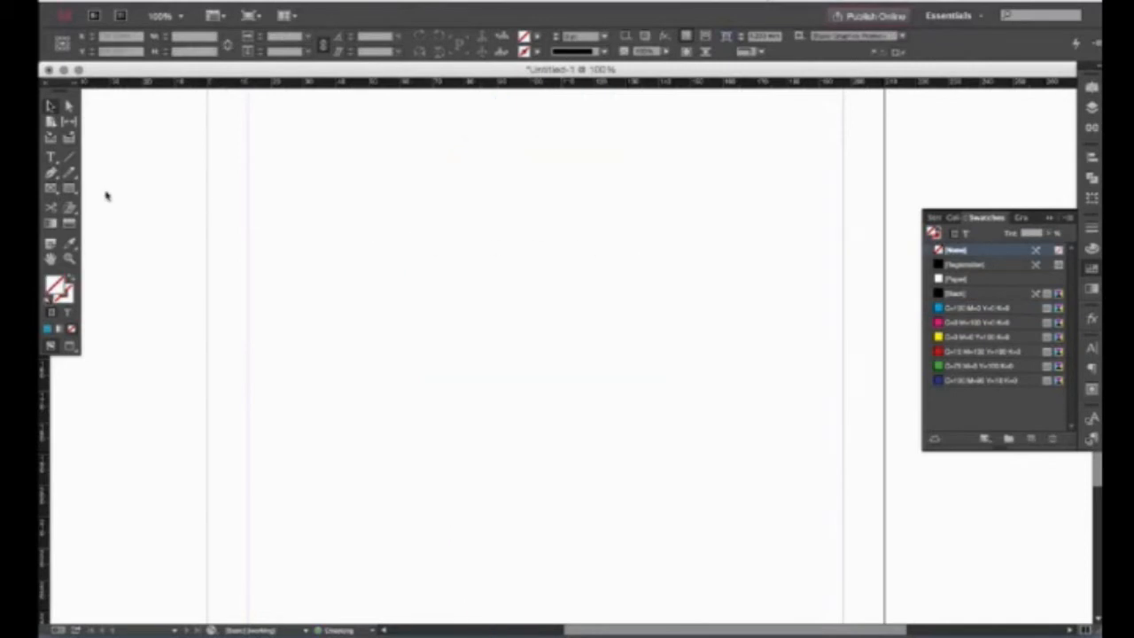
Draw a new square, fill it with magenta, and drag a white-to-black gradient across it.
left_click(69, 188)
left_click_drag(395, 209, 736, 538)
left_click(974, 322)
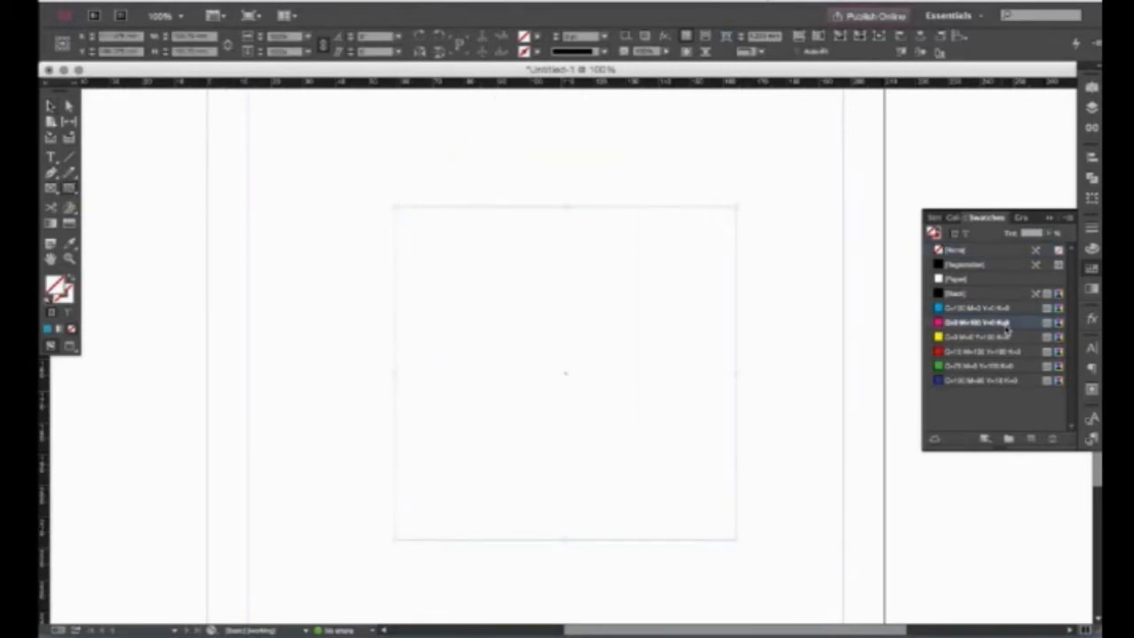
left_click_drag(438, 377, 719, 366)
key("v")
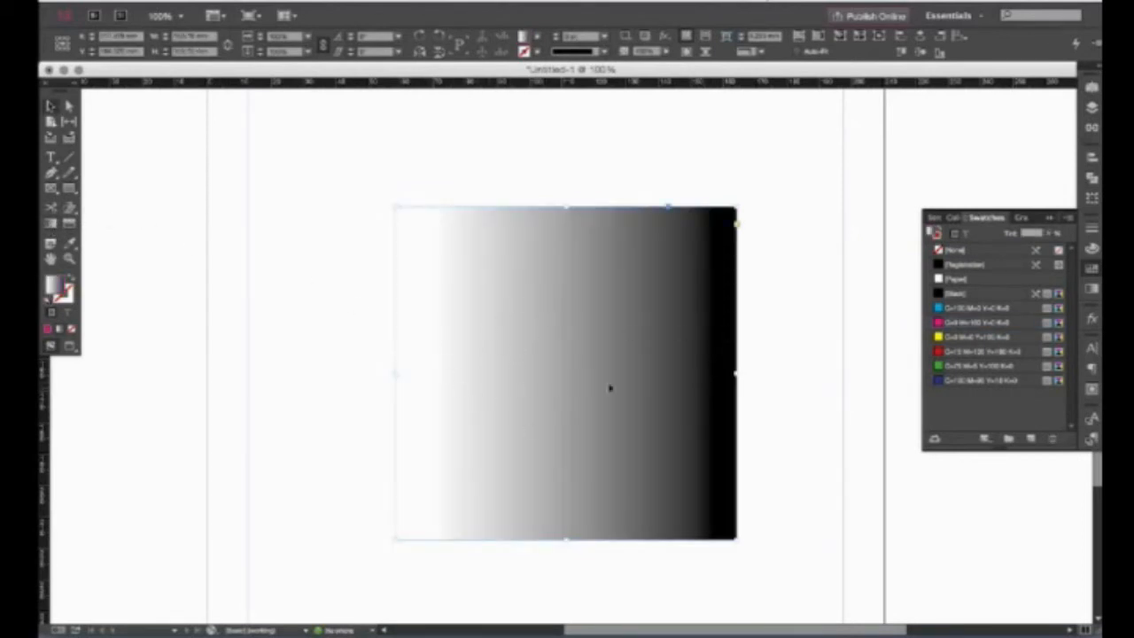
Redraw the gradient horizontally, undo the faded grey result, and reapply the pink swatch.
left_click(1092, 290)
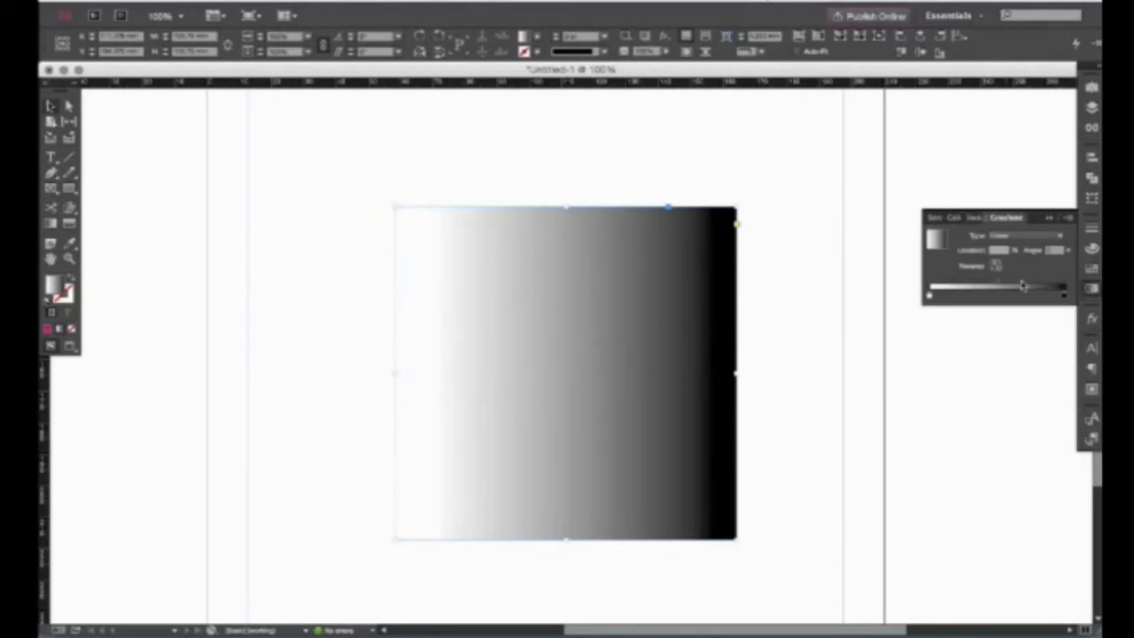
left_click(1092, 290)
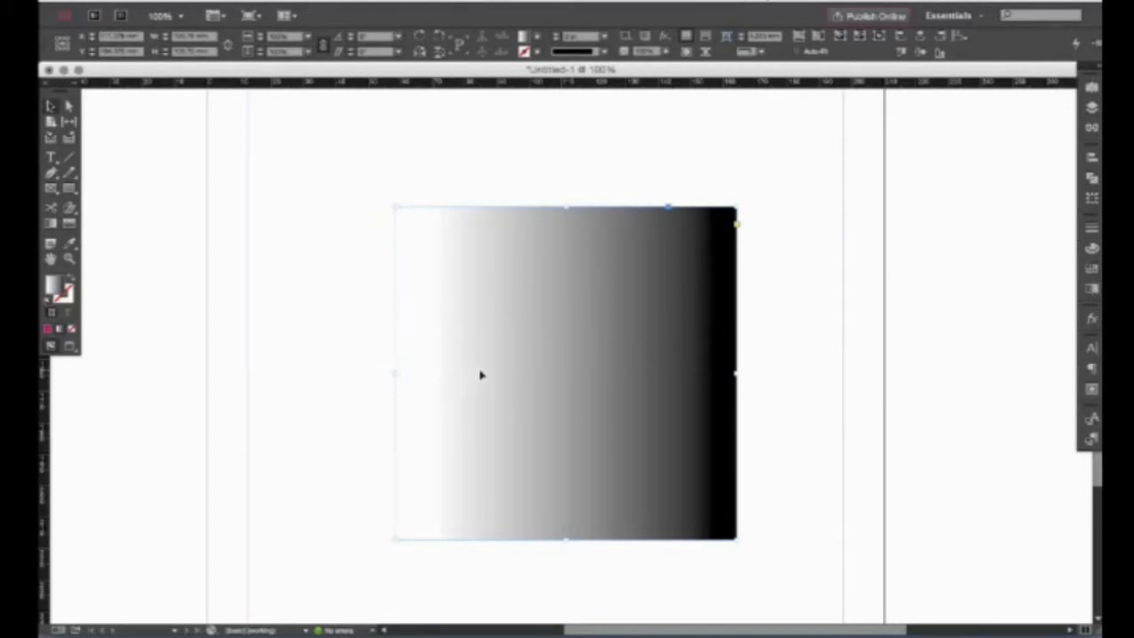
left_click(71, 229)
left_click_drag(413, 371, 725, 378)
key("v")
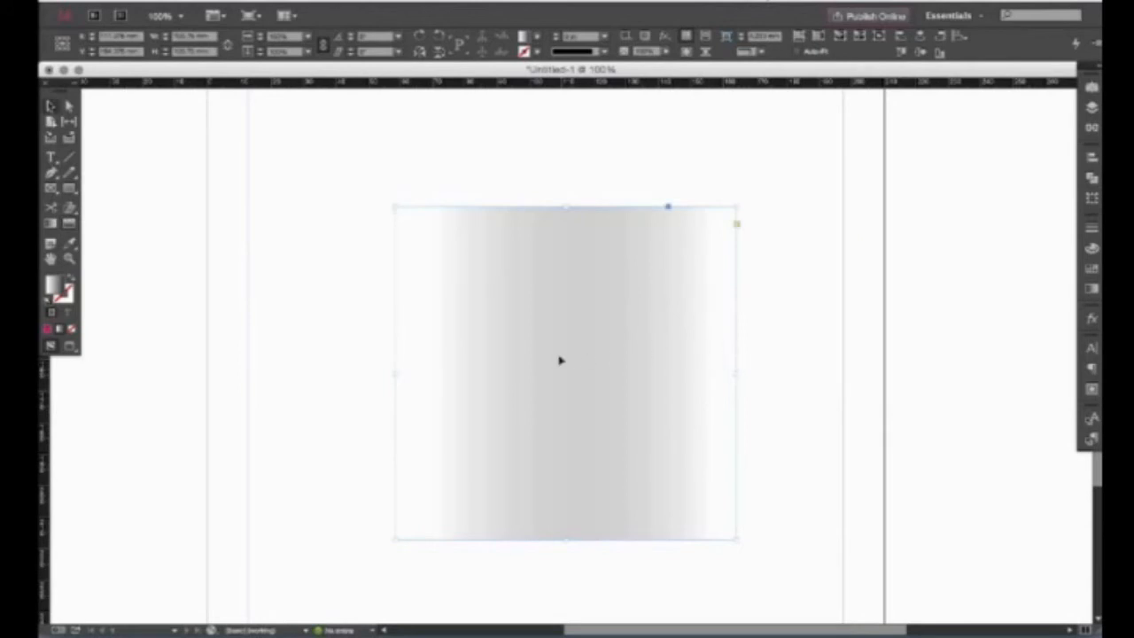
key("super+z")
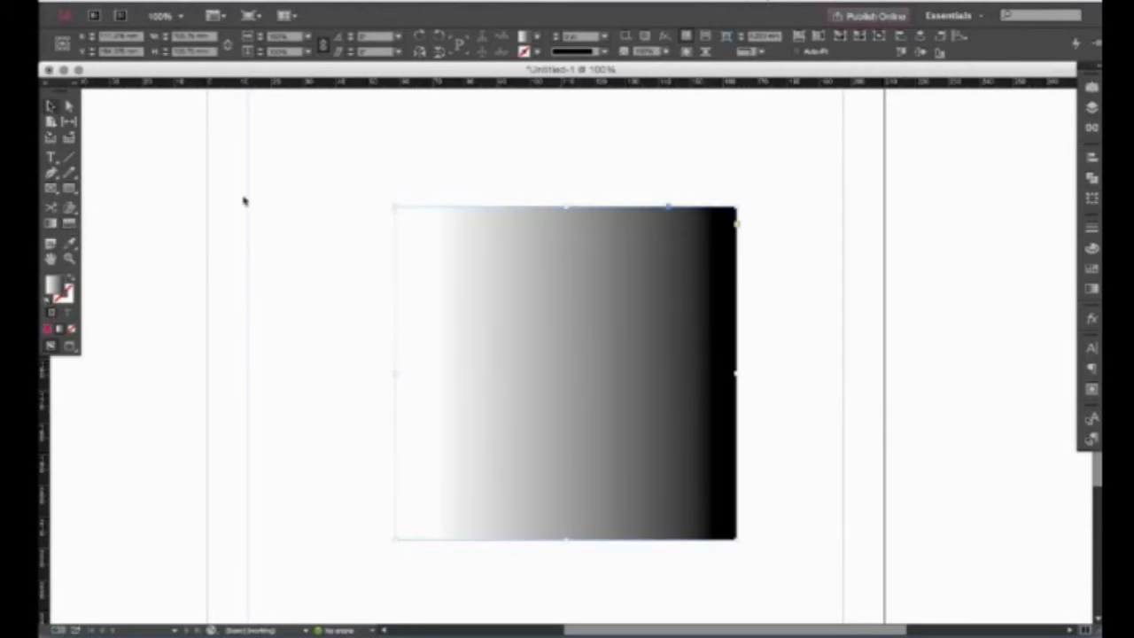
left_click(1092, 269)
left_click(975, 323)
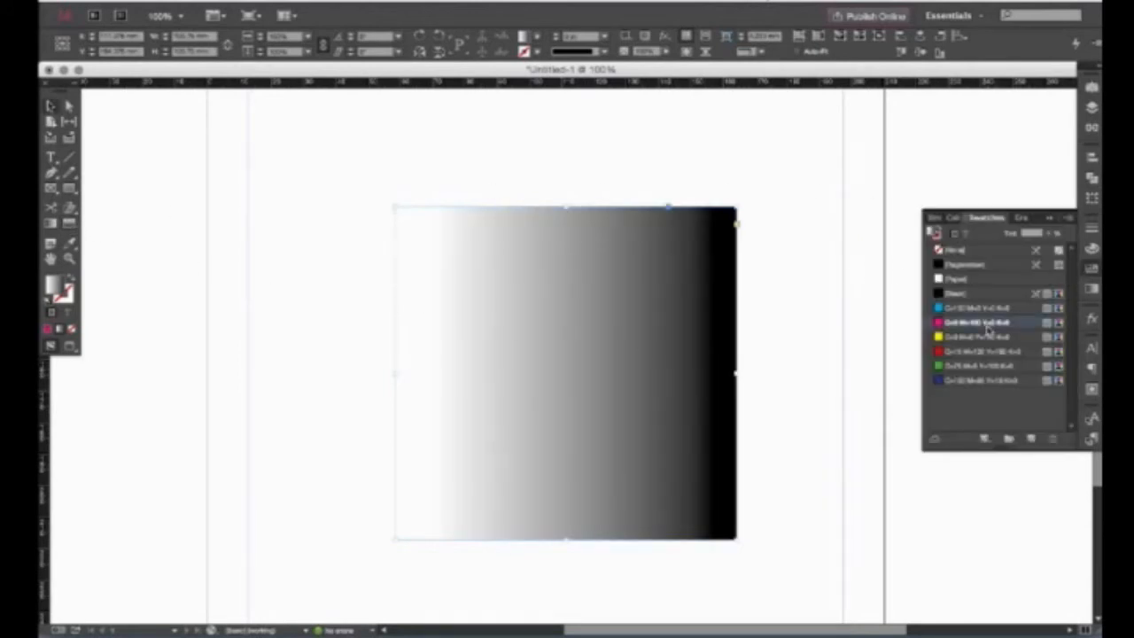
Turn the square's fill into a pink-to-white gradient.
left_click(68, 227)
left_click_drag(729, 374, 413, 378)
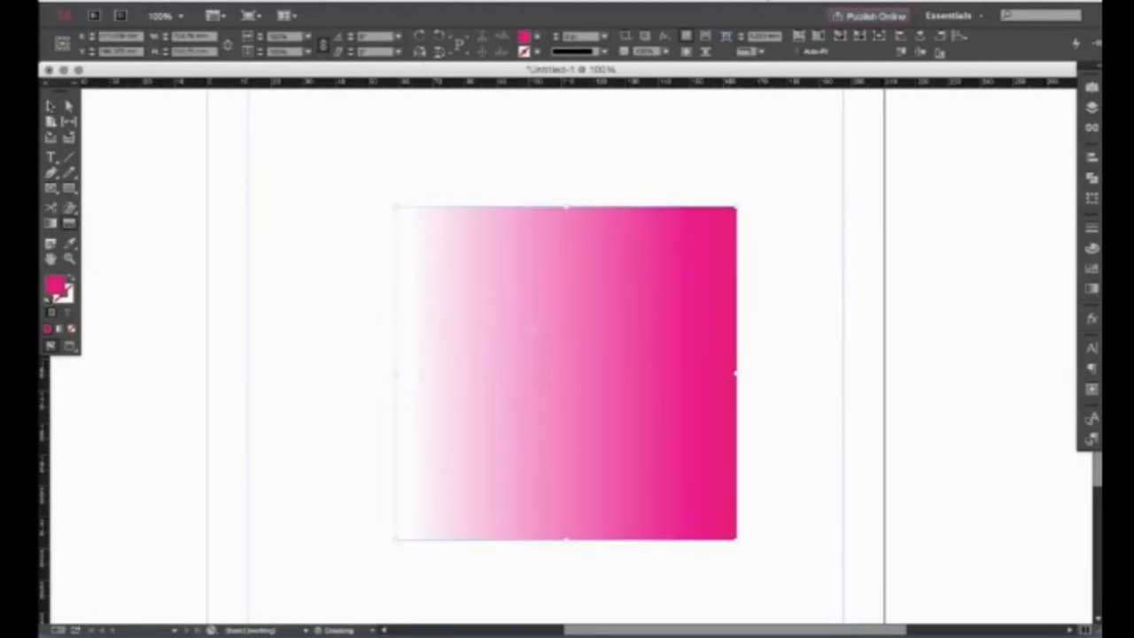
left_click(347, 350)
Draw a tall yellow rectangle overlapping the square's left side and send it behind the square.
left_click(71, 189)
left_click_drag(316, 164, 505, 564)
key("v")
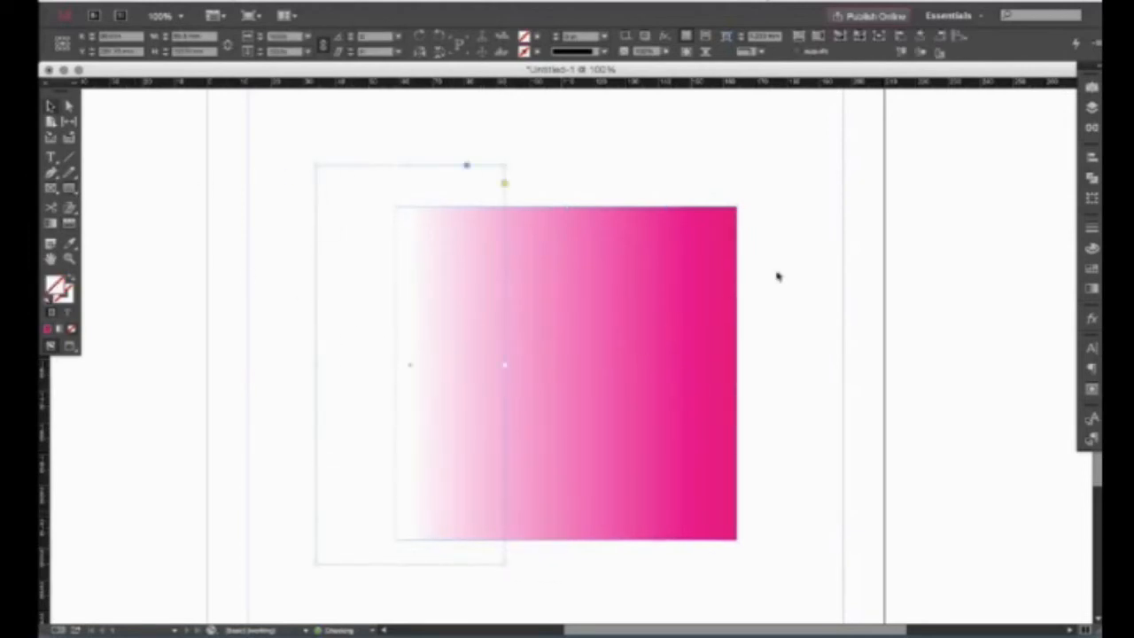
left_click(1086, 269)
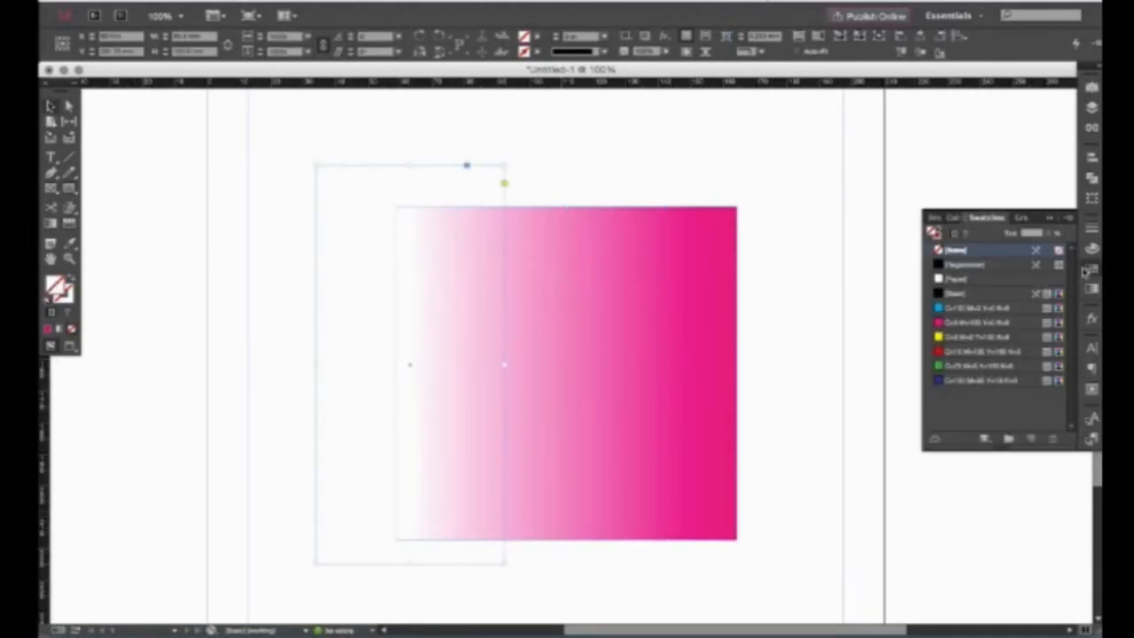
left_click(986, 337)
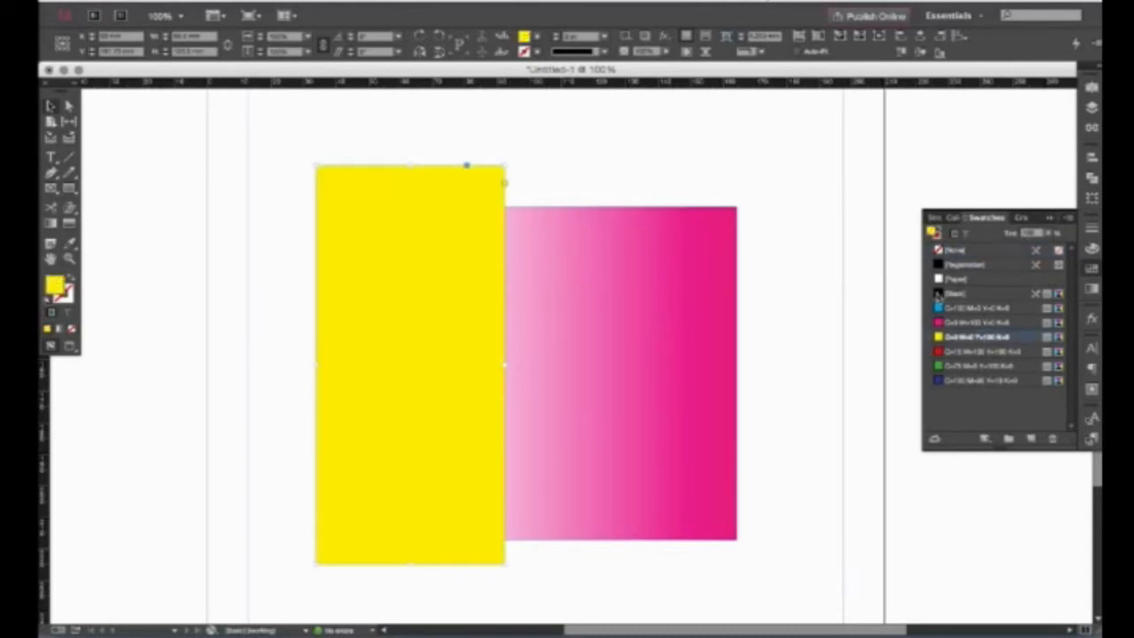
key("ctrl+shift+bracketleft")
left_click(653, 190)
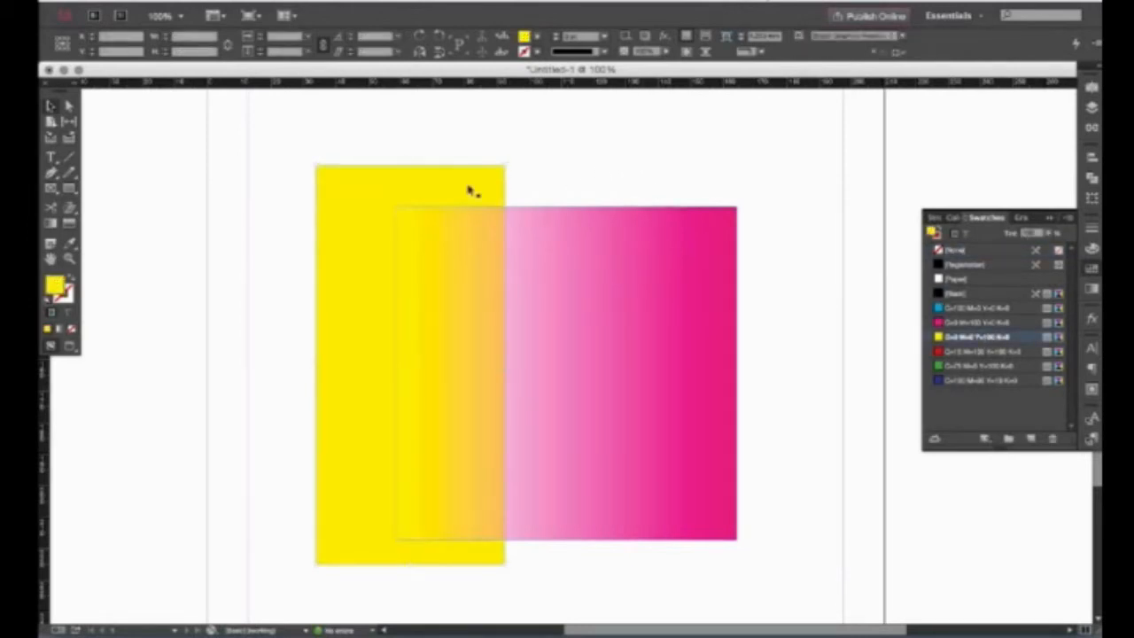
left_click_drag(367, 372, 298, 357)
Delete the yellow rectangle and the pink gradient square.
key("Delete")
left_click(478, 293)
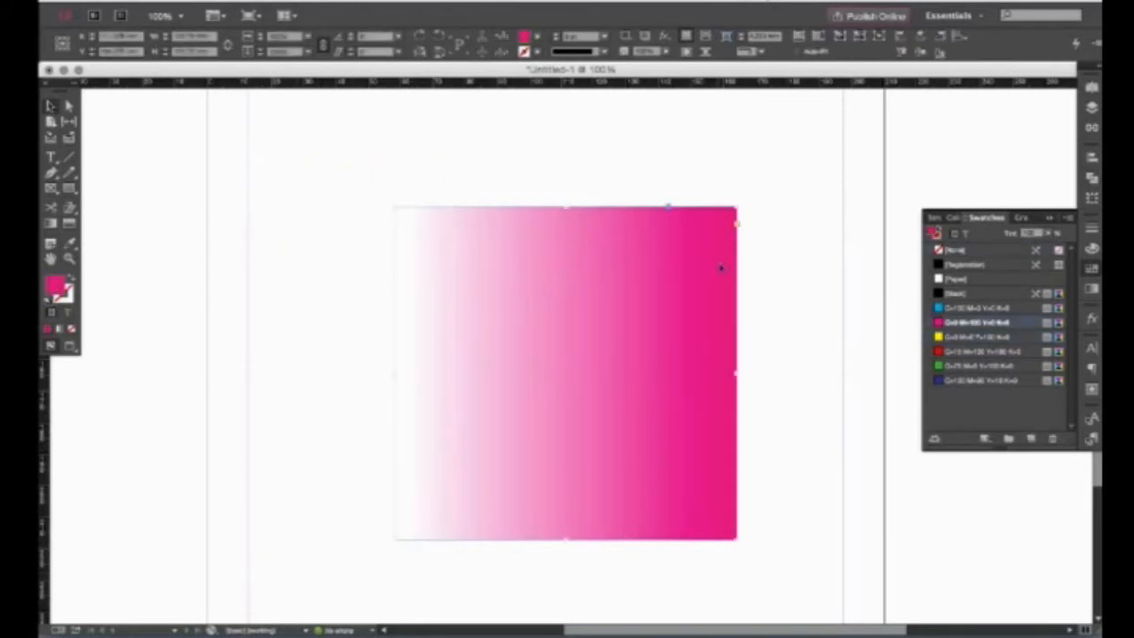
key("Delete")
left_click(1091, 270)
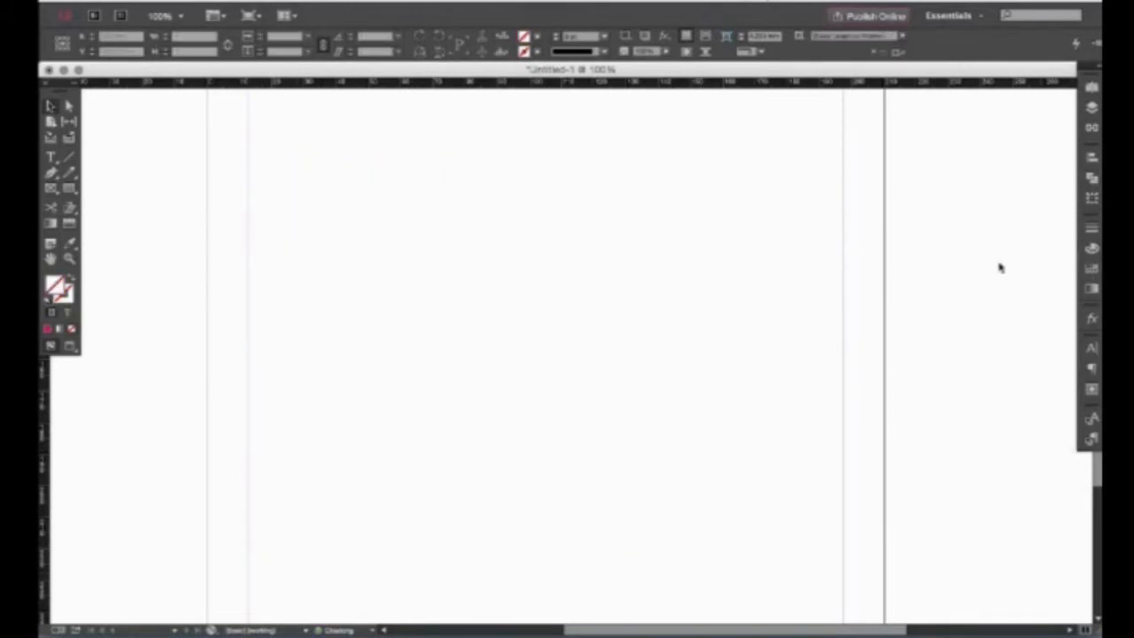
Draw a rectangle near the page centre at 100% view and fill it with yellow.
left_click(52, 261)
left_click_drag(448, 240, 420, 265)
left_click(69, 259)
left_click_drag(395, 195, 747, 435)
key("v")
key("super+1")
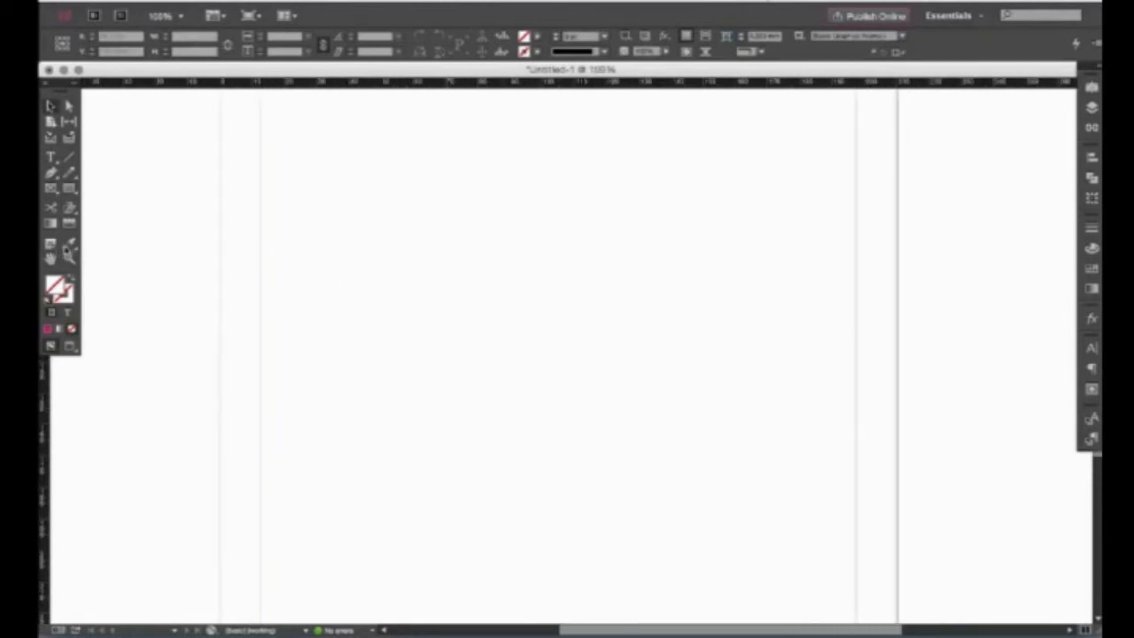
left_click(70, 188)
left_click_drag(395, 193, 685, 459)
key("v")
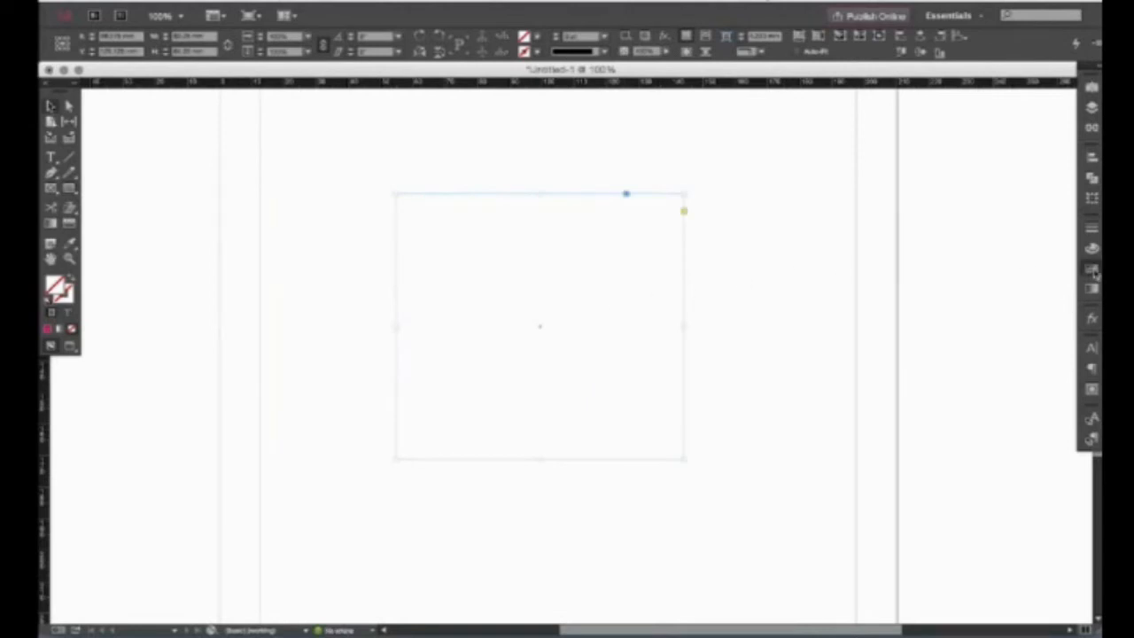
left_click(1092, 269)
left_click(988, 337)
left_click(846, 268)
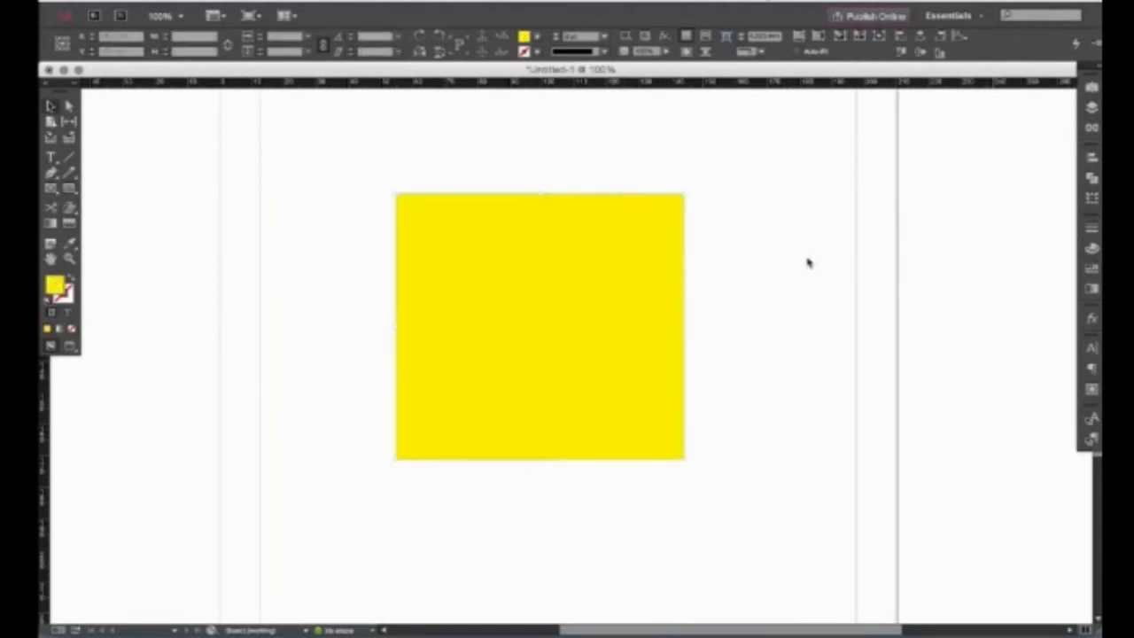
Sample the yellow with the Eyedropper, inspect its colour values, then delete the square.
left_click(71, 246)
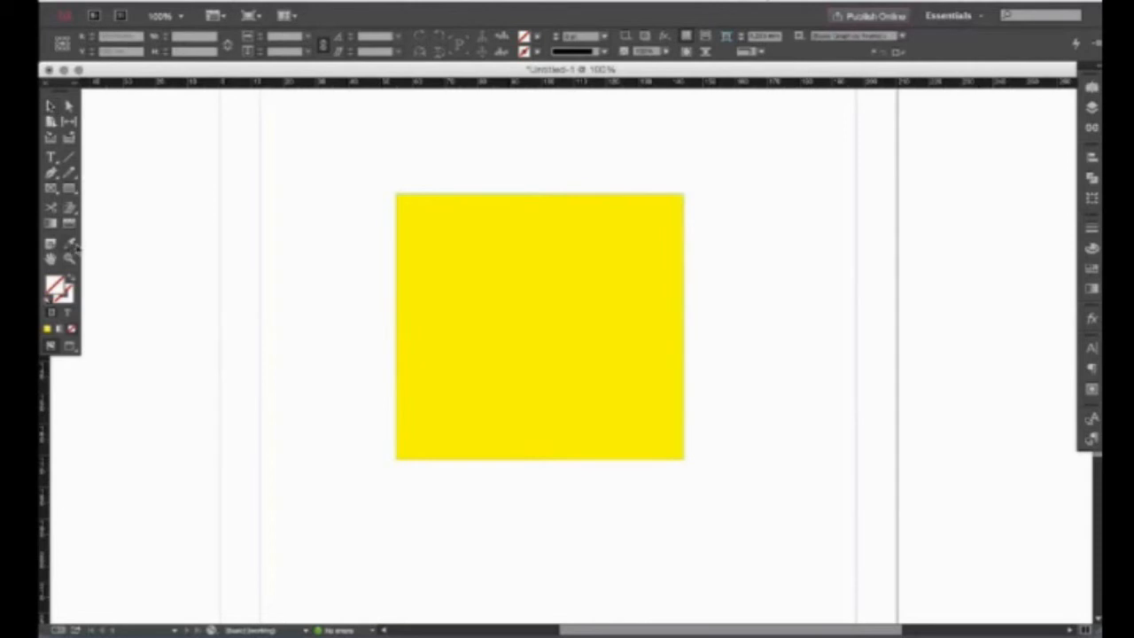
left_click(608, 270)
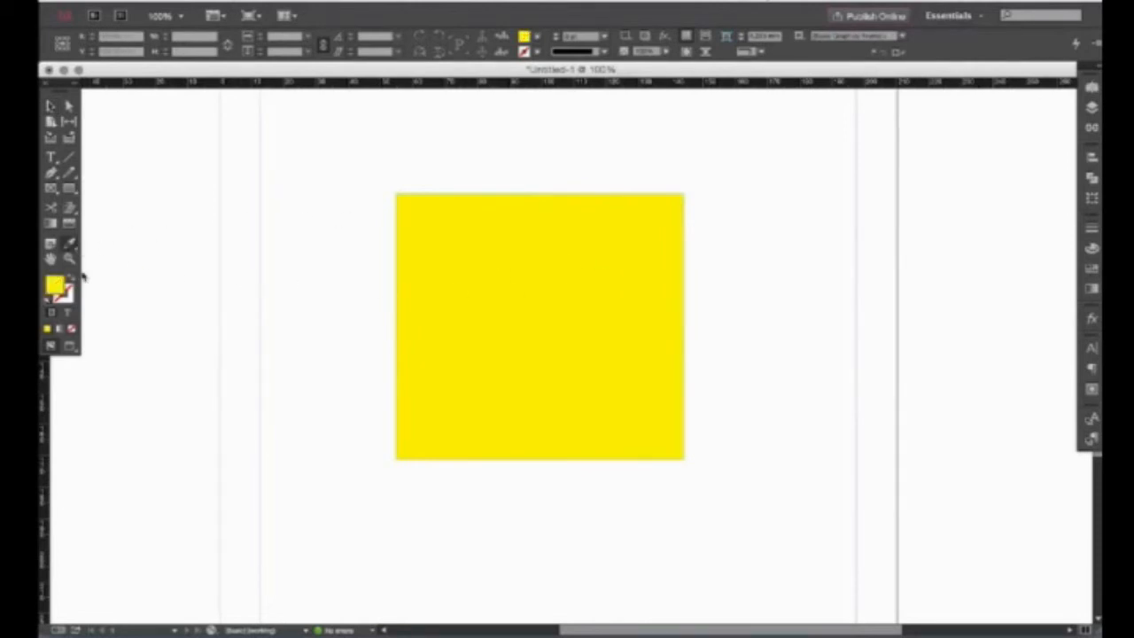
double_click(58, 287)
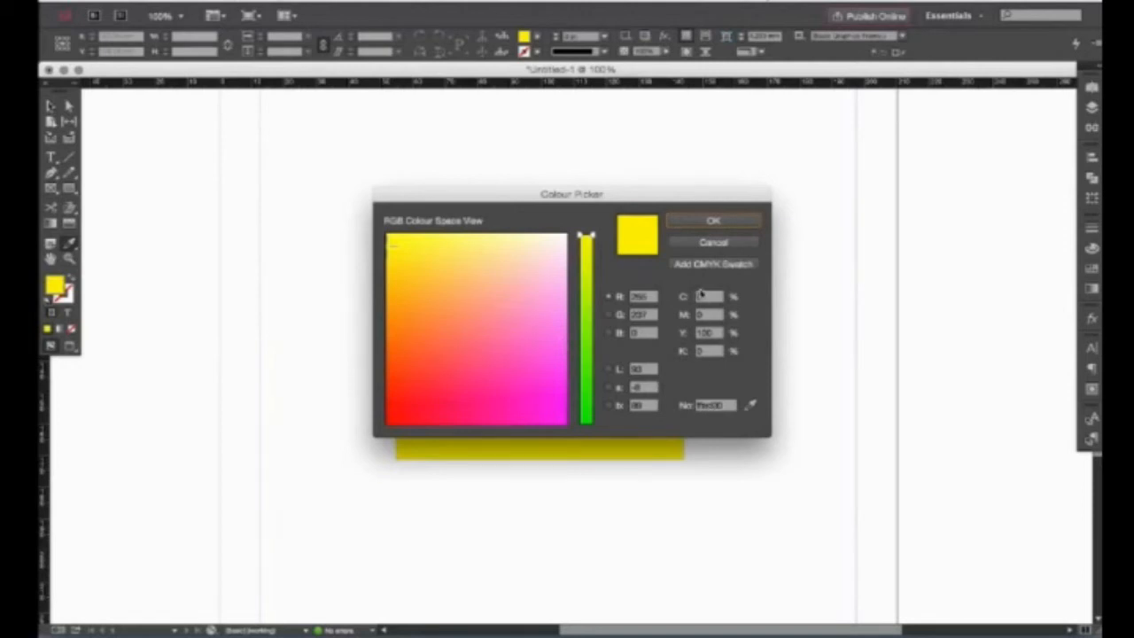
left_click(716, 244)
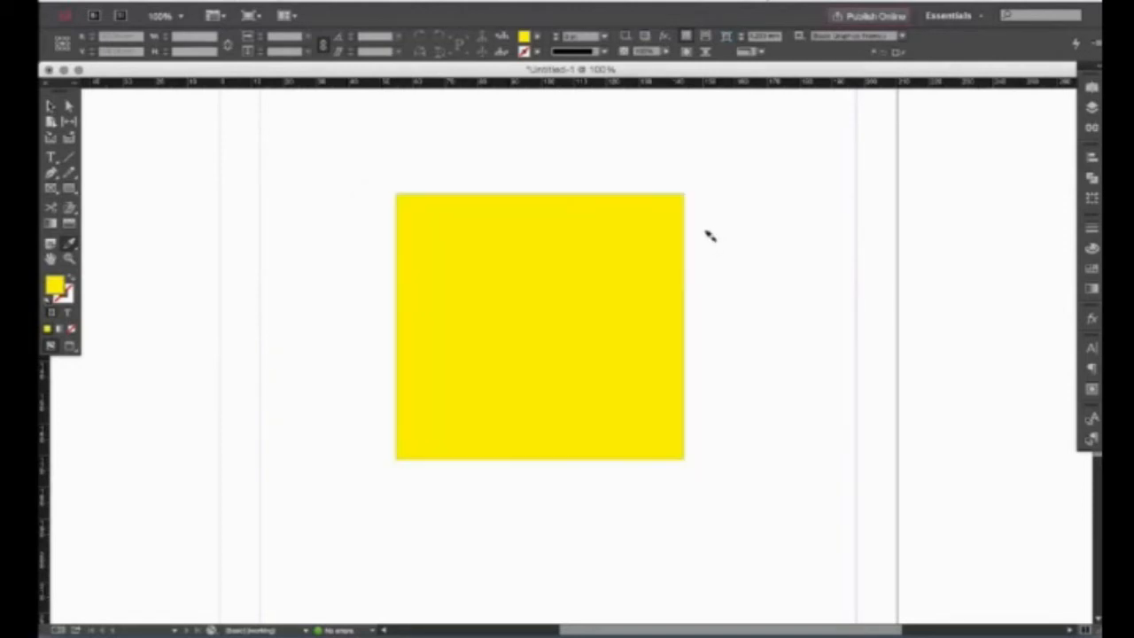
left_click(1092, 271)
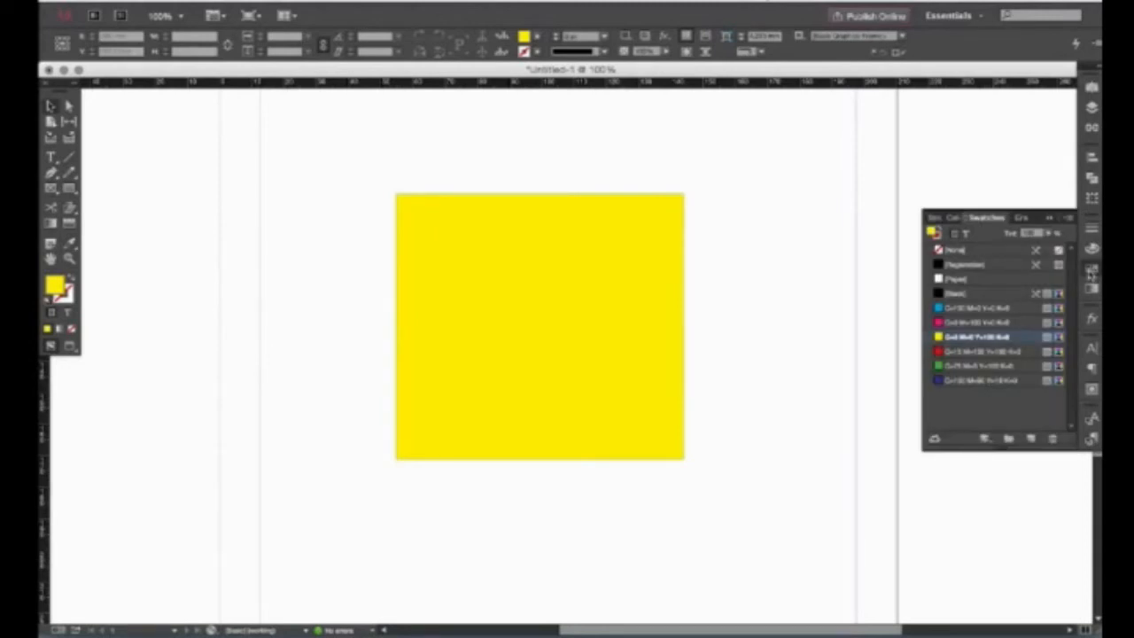
left_click(1092, 269)
left_click(548, 313)
key("Delete")
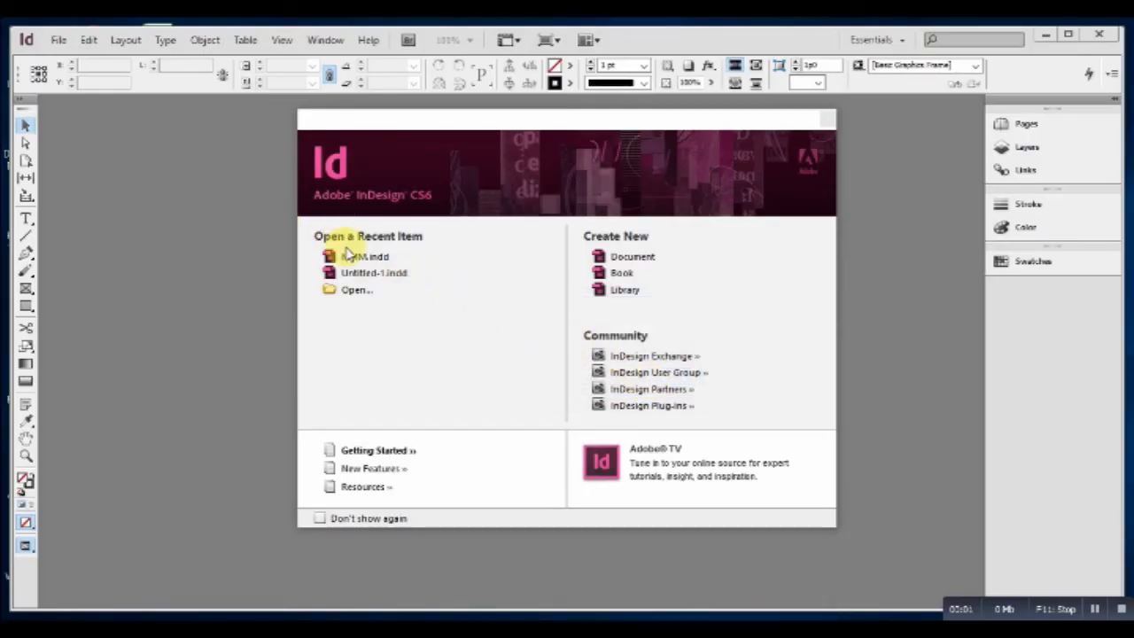
Create a new document with Number of Pages 2 and Start Page # 2.
left_click(620, 258)
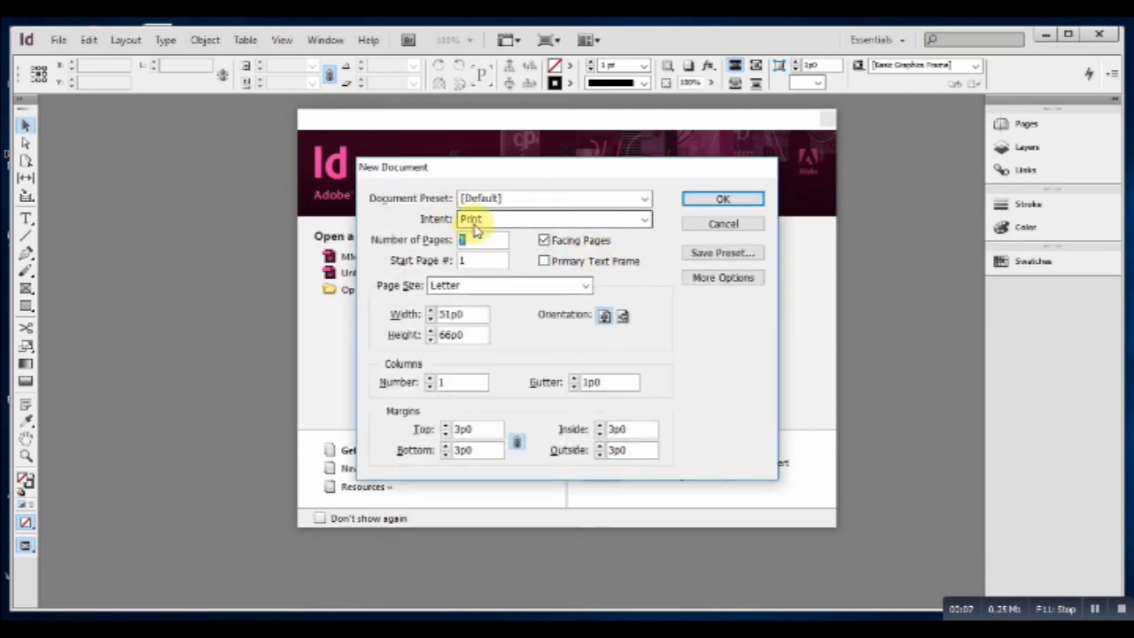
type("2")
left_click(469, 262)
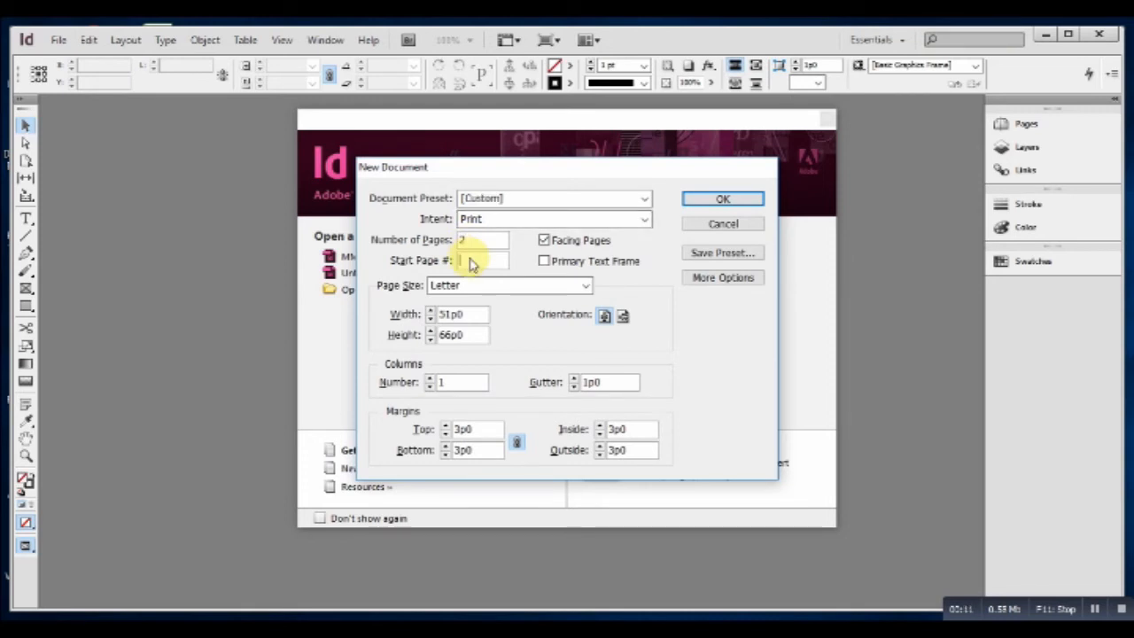
type("2")
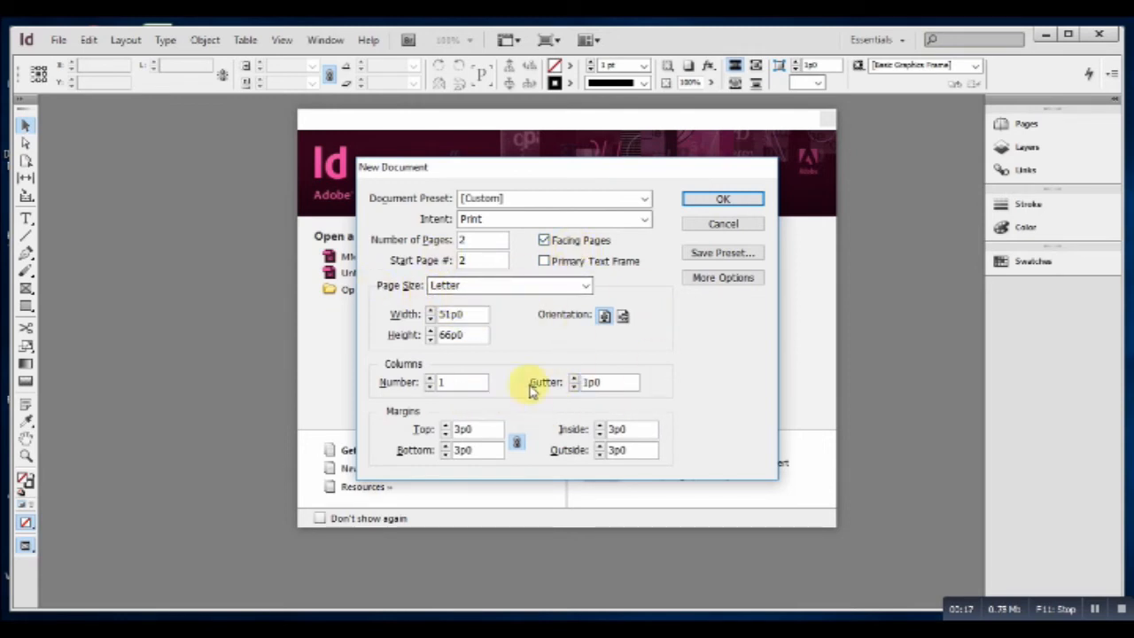
left_click(726, 200)
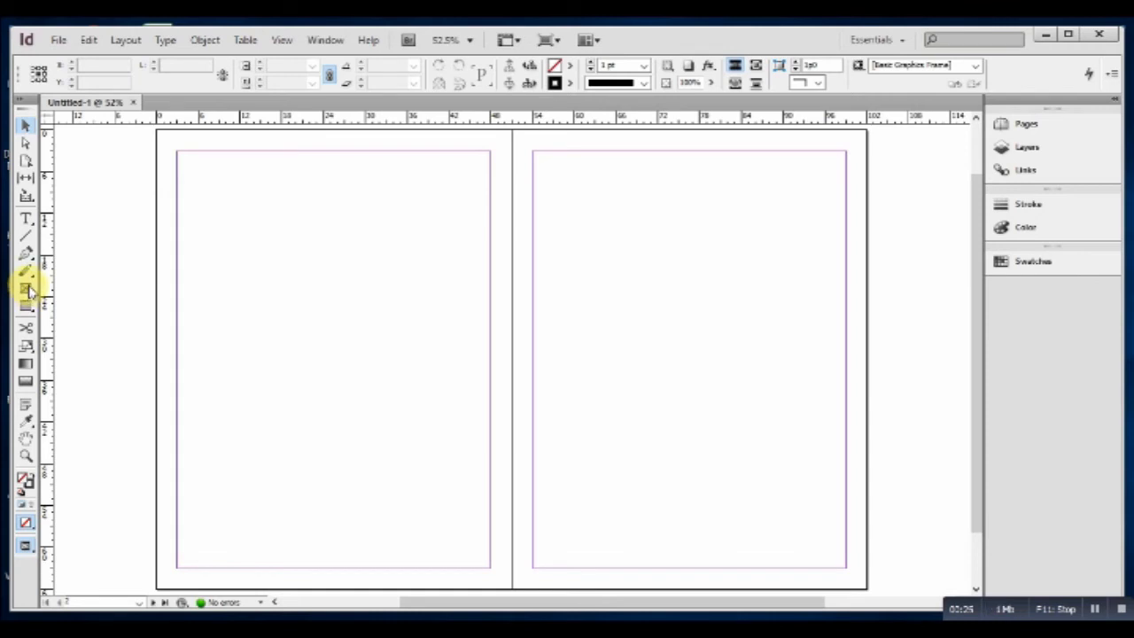
Draw an empty rectangle frame across the top of the left and right pages, then select the left one.
left_click_drag(30, 289, 71, 289)
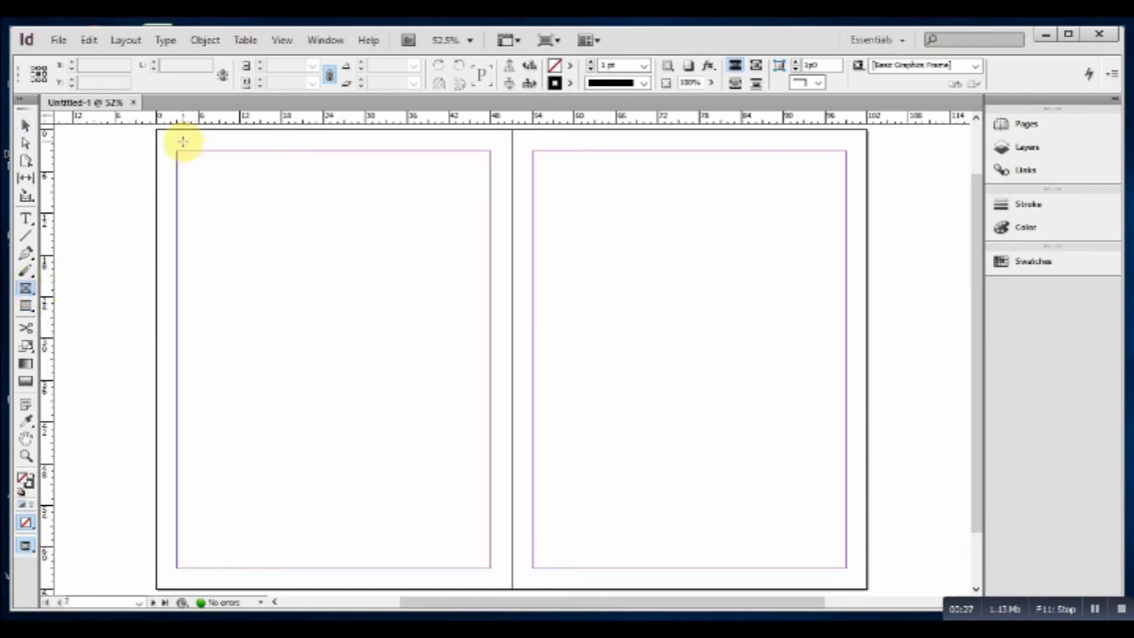
left_click_drag(176, 153, 489, 325)
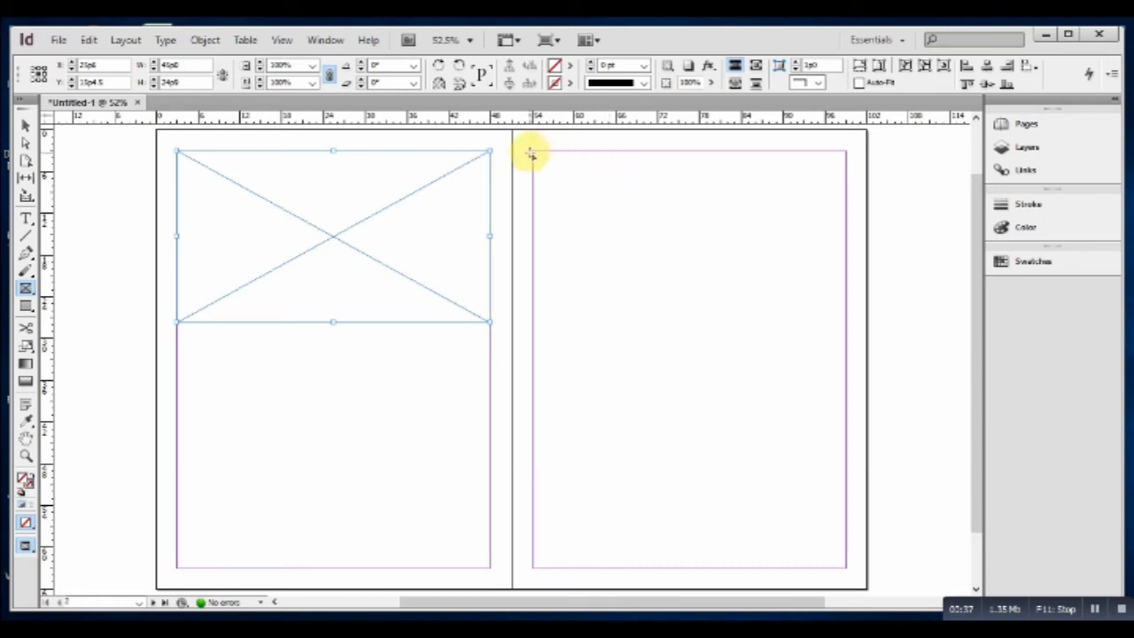
left_click_drag(531, 153, 842, 378)
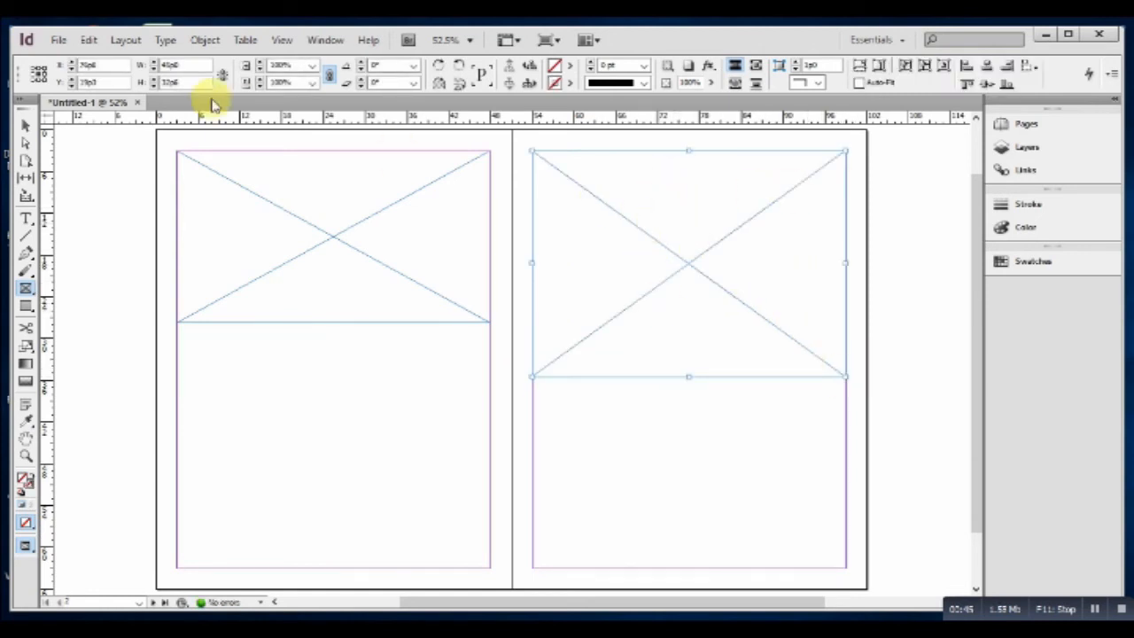
left_click(28, 124)
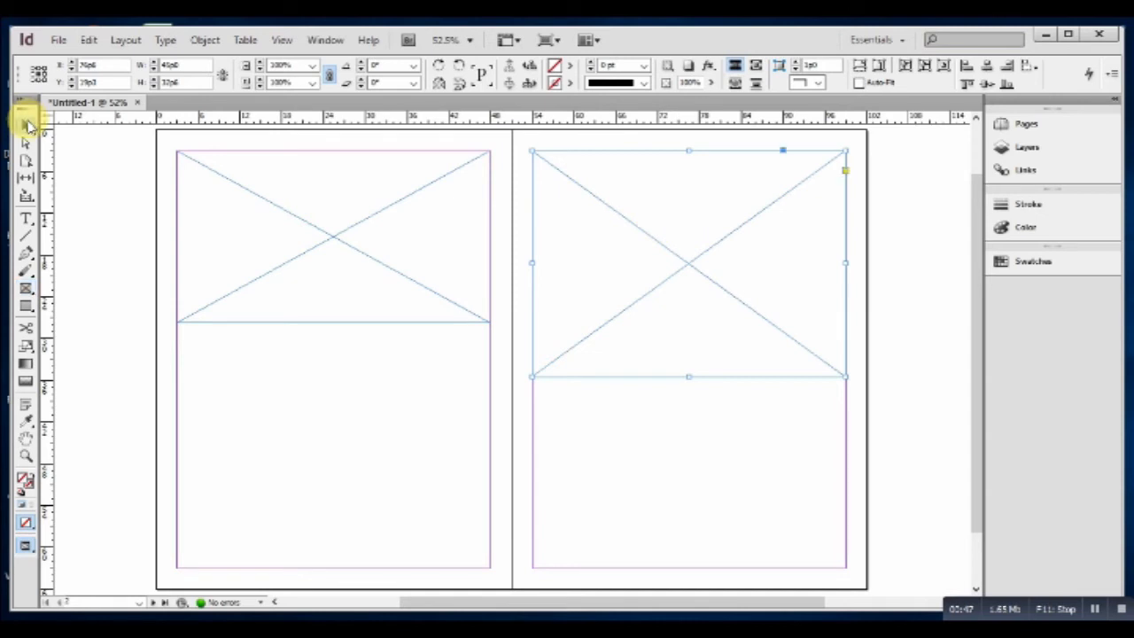
left_click(242, 187)
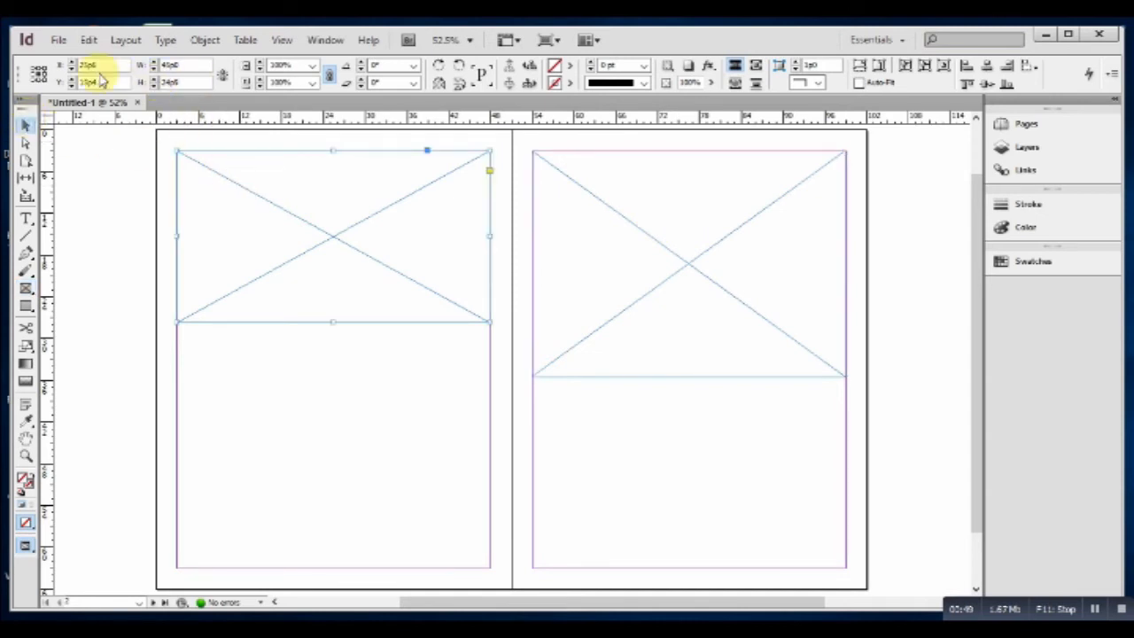
left_click(57, 40)
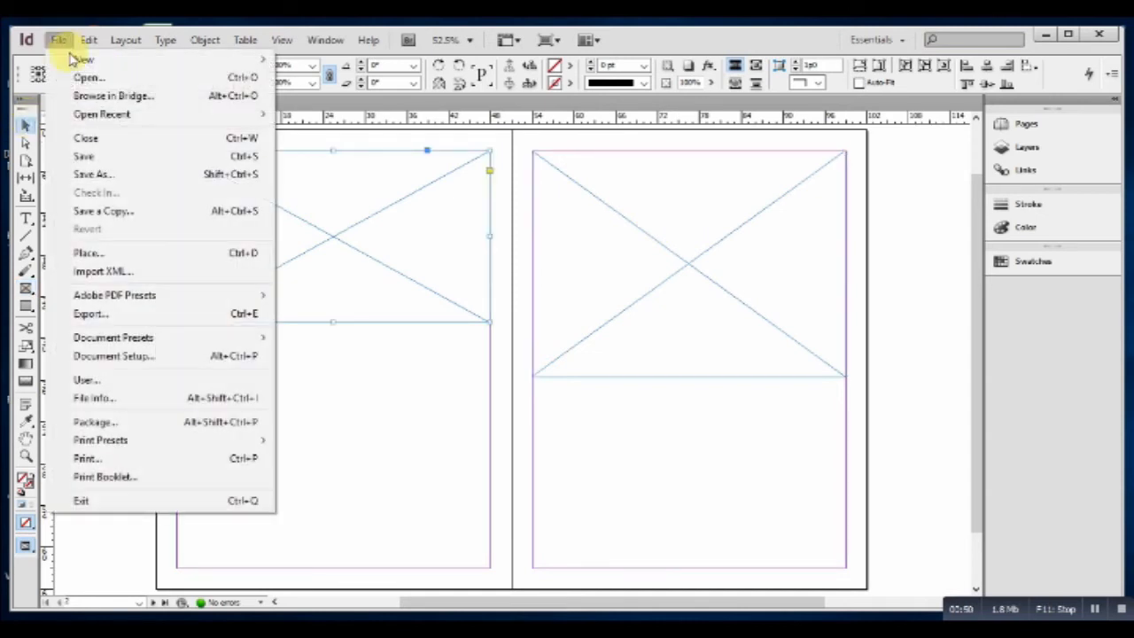
Place the landfill photo in the left frame and switch Display Performance to High Quality.
left_click(84, 253)
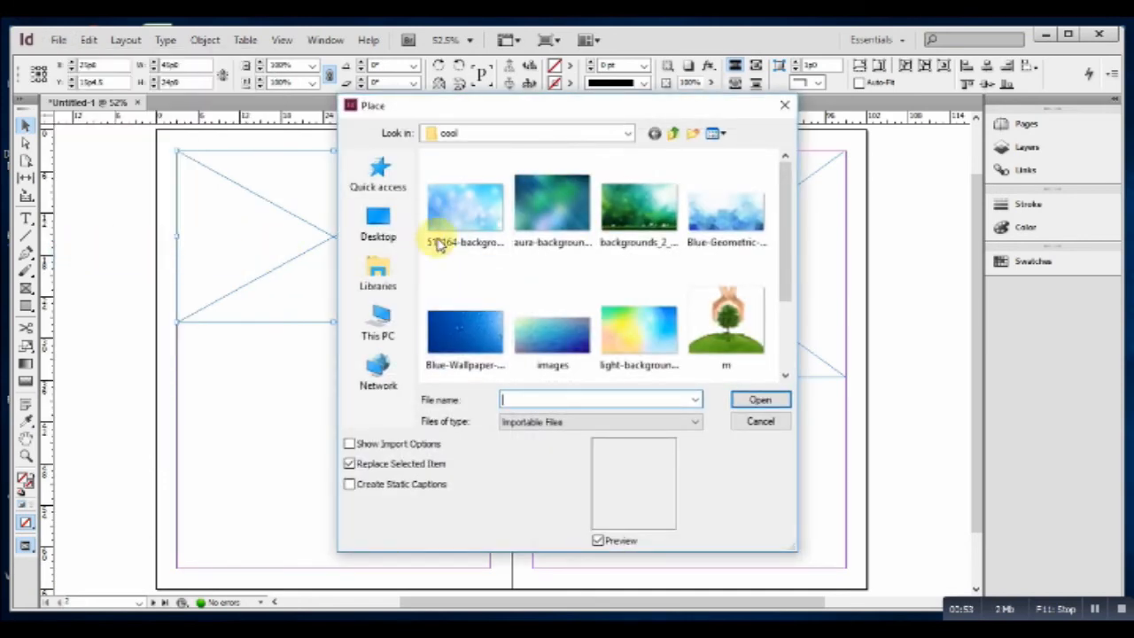
scroll(584, 283, "down", 2)
double_click(550, 308)
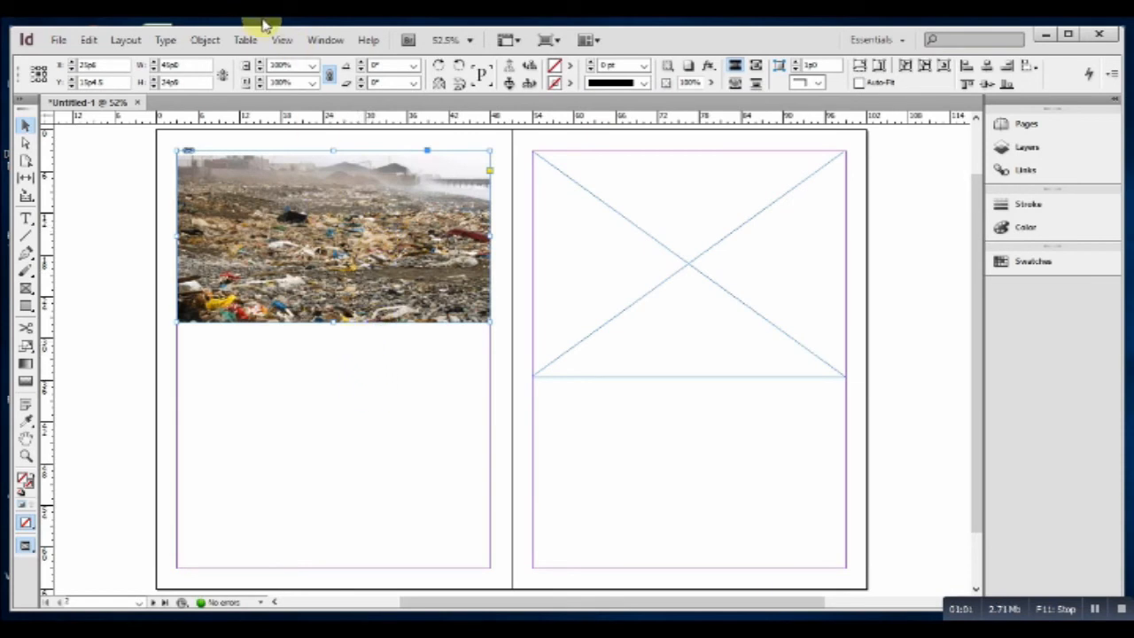
left_click(282, 40)
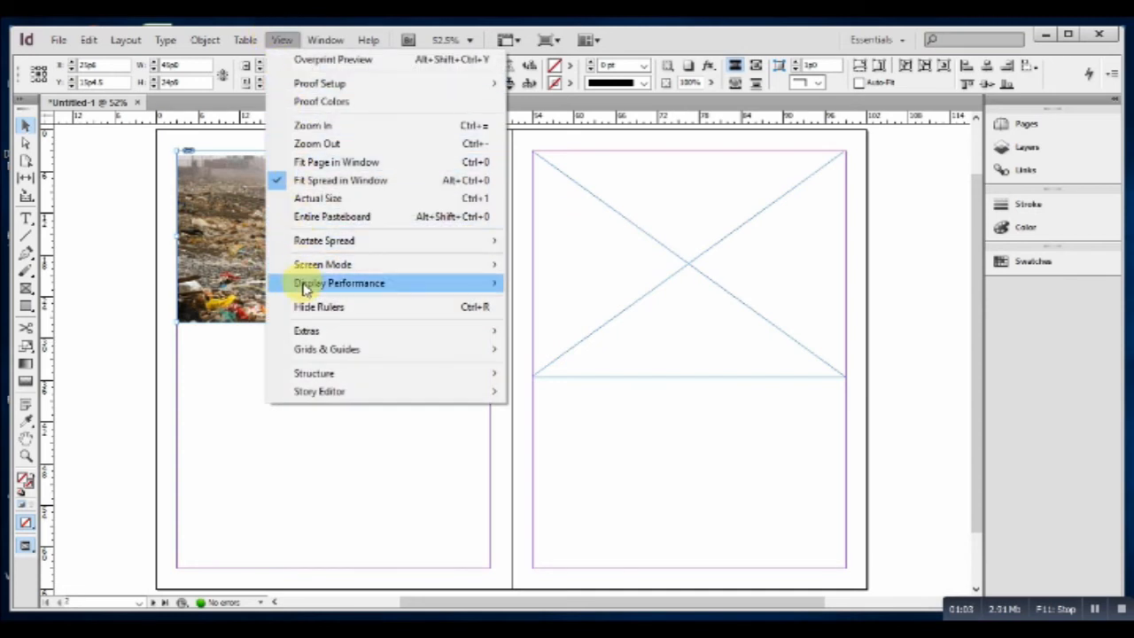
mouse_move(300, 284)
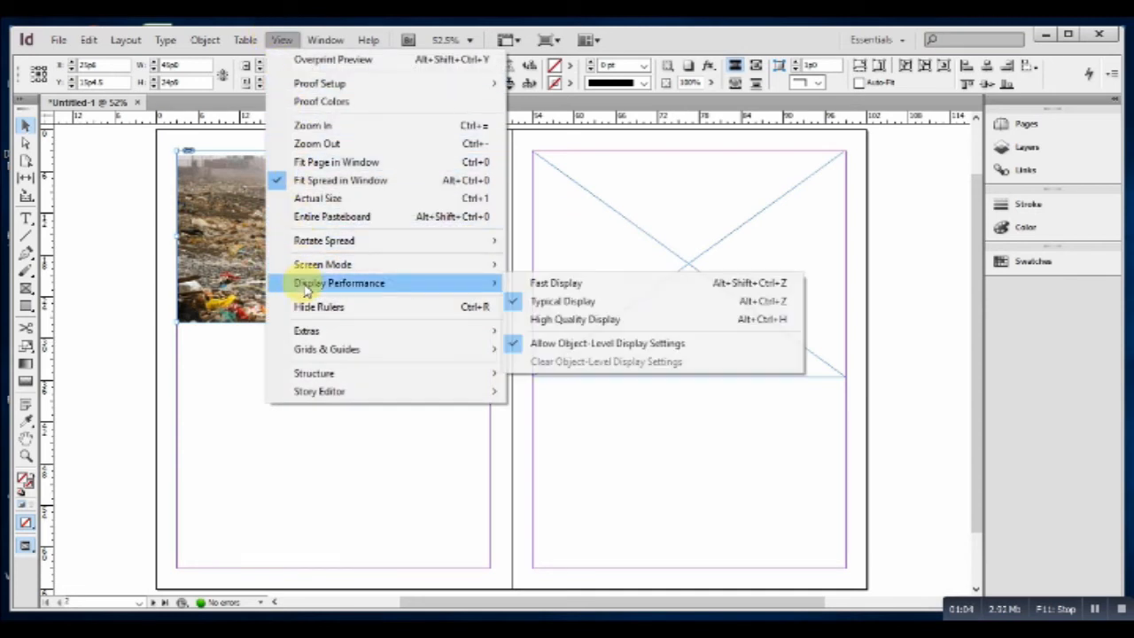
left_click(532, 320)
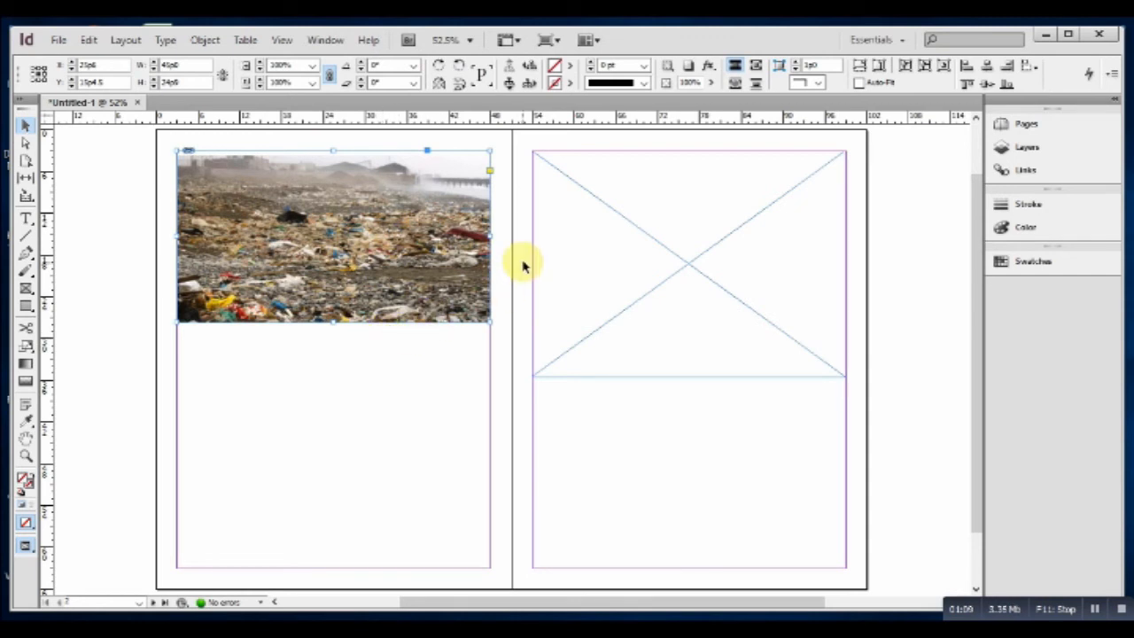
left_click(554, 246)
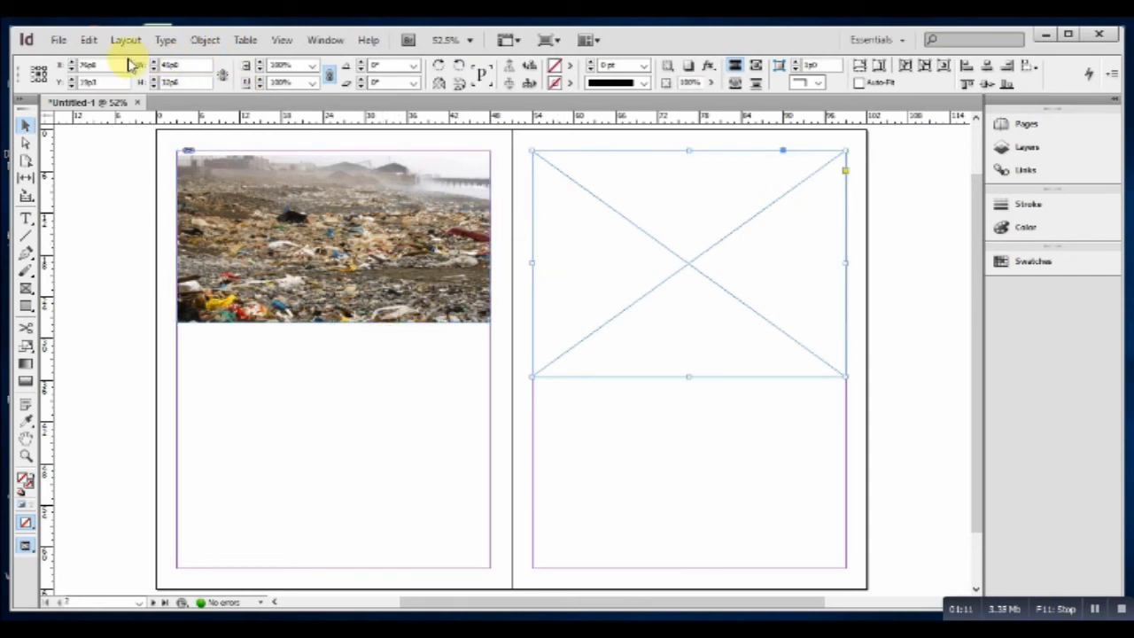
Place the tree photo in the right page's frame and scale it to fill the frame.
left_click(57, 40)
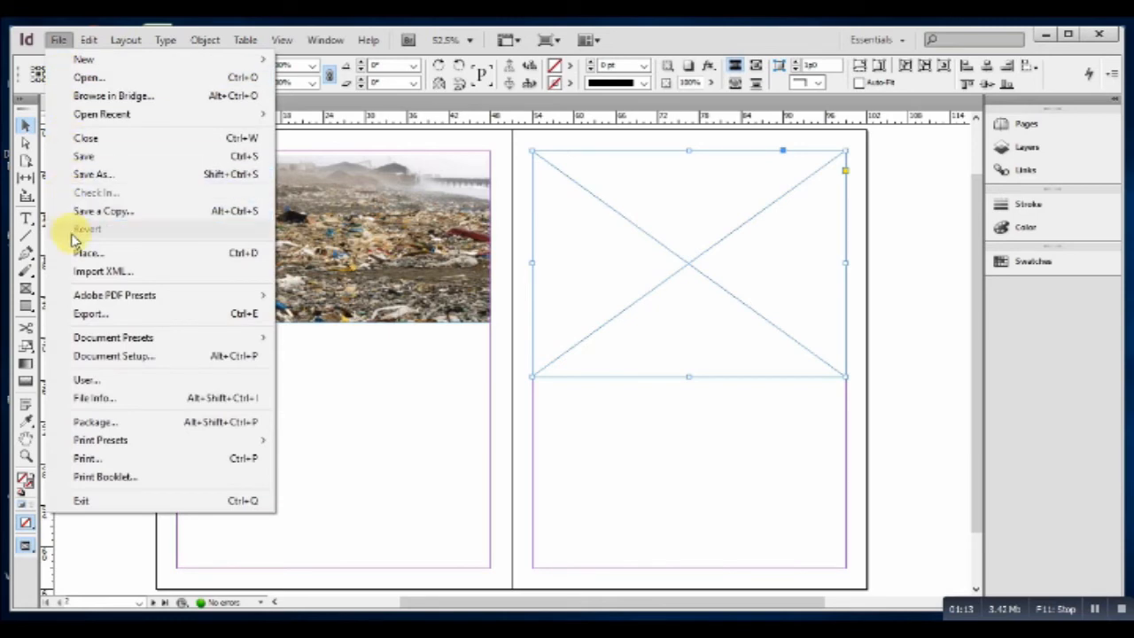
left_click(84, 254)
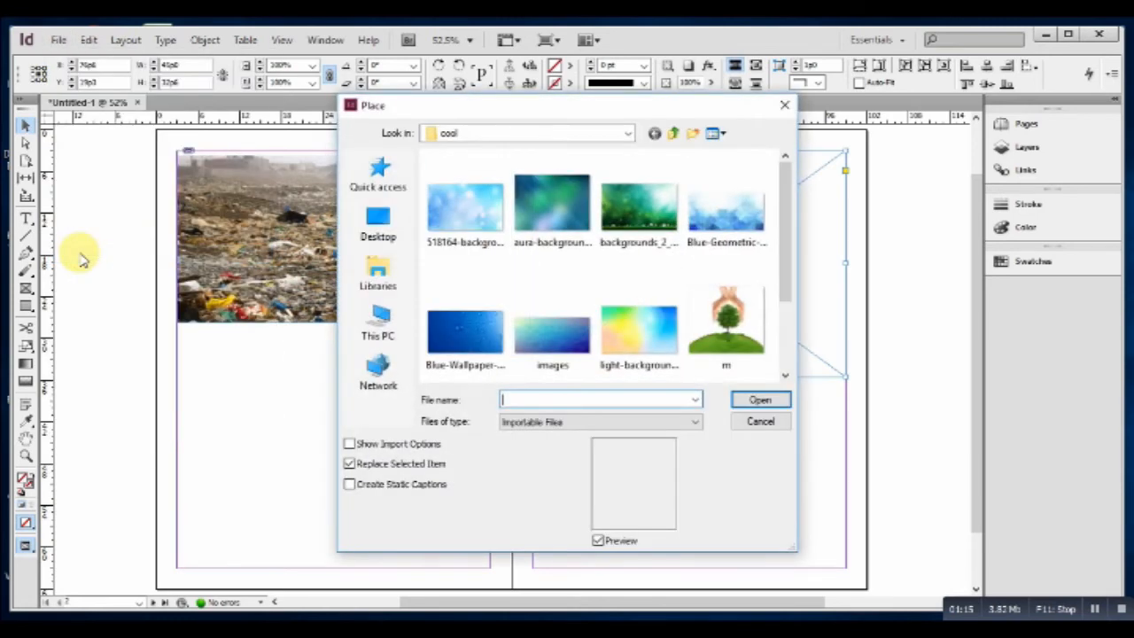
left_click(701, 348)
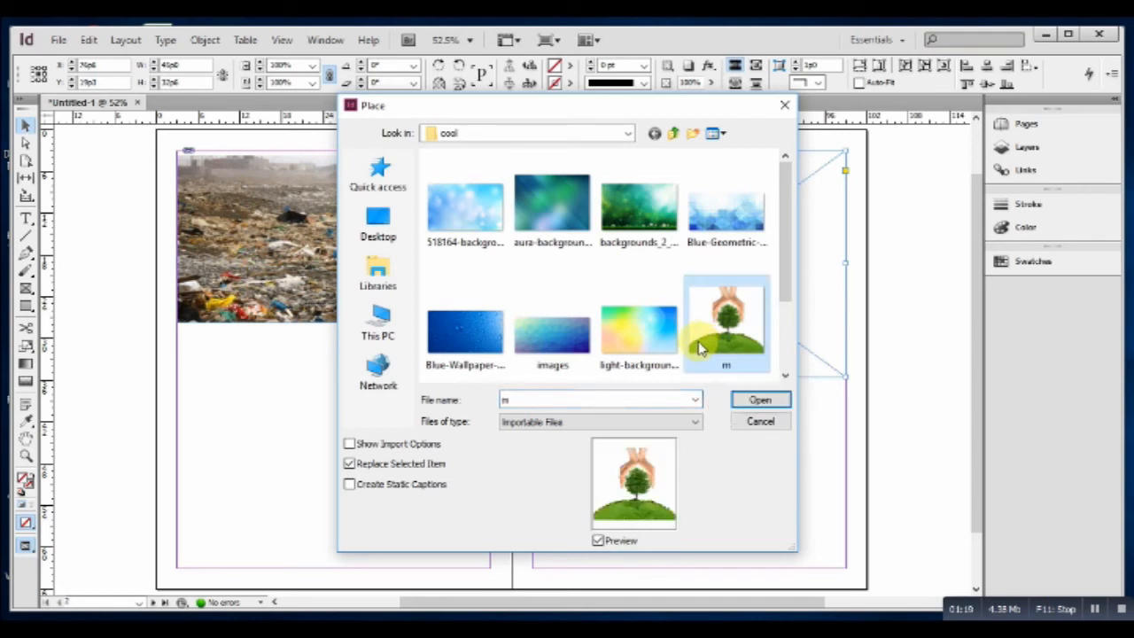
double_click(700, 348)
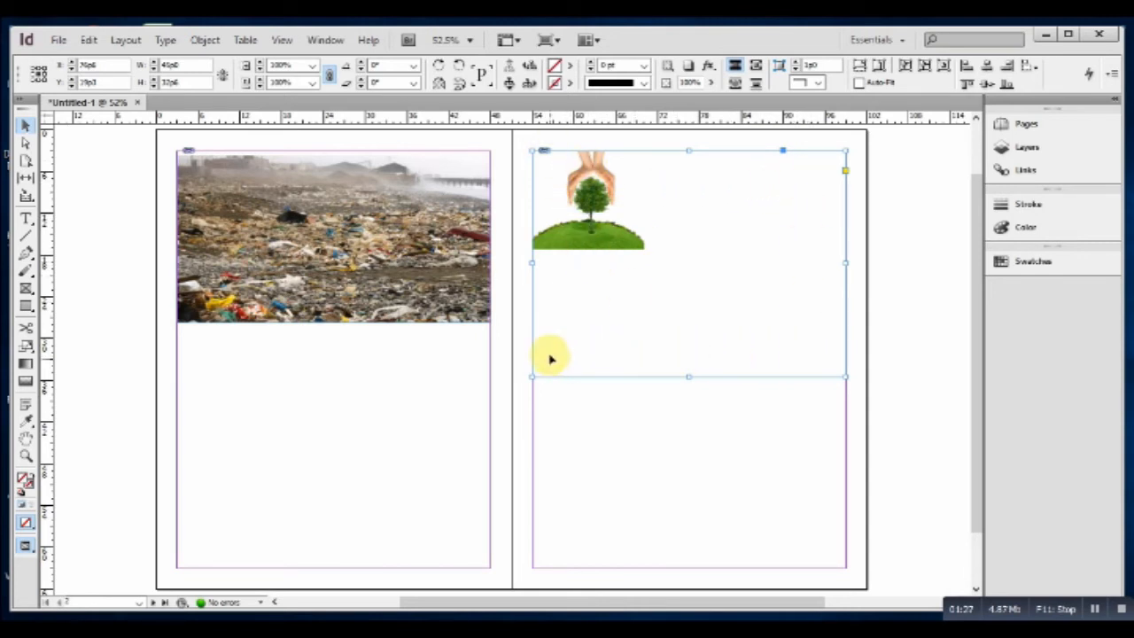
right_click(591, 219)
mouse_move(656, 409)
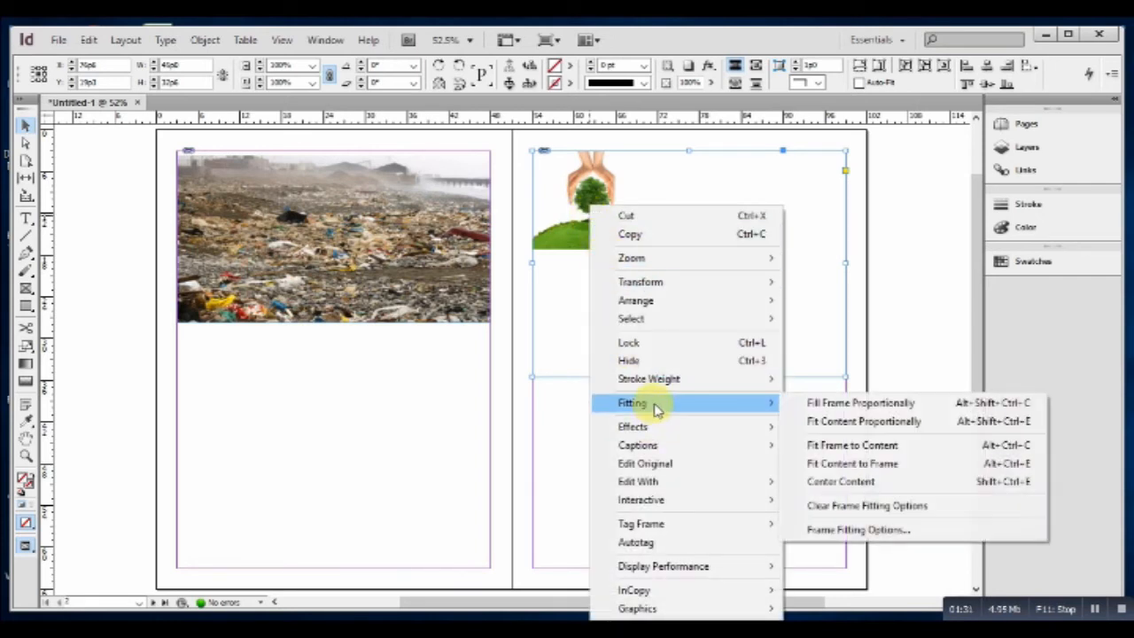
left_click(793, 403)
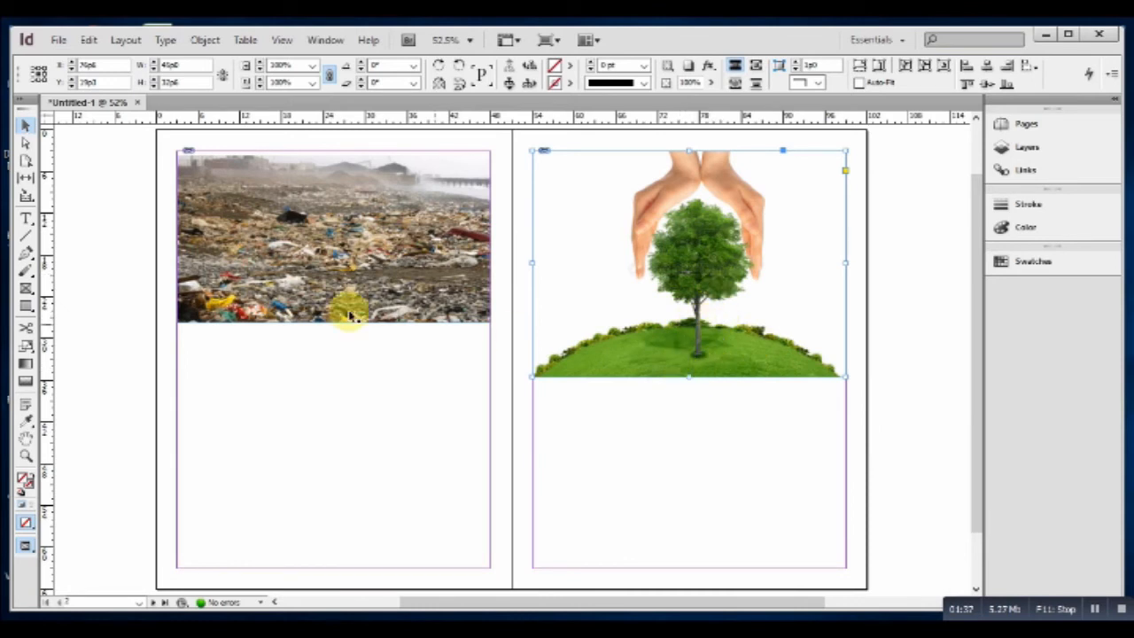
left_click(27, 222)
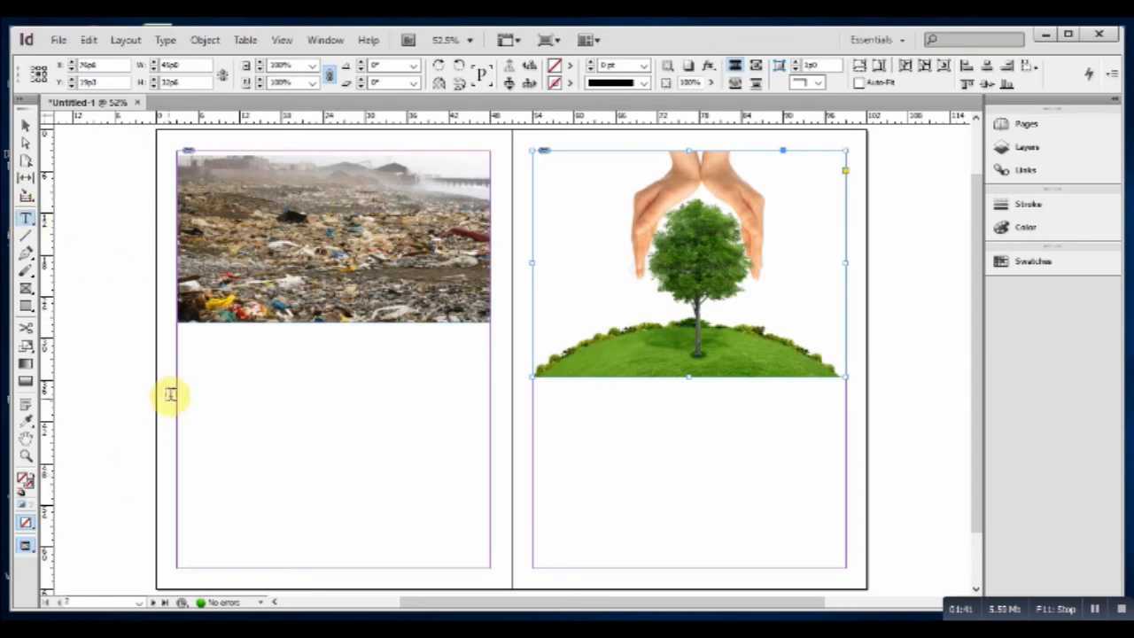
Draw text frames under the landfill and tree photos and fill both with placeholder text.
left_click_drag(176, 399, 493, 565)
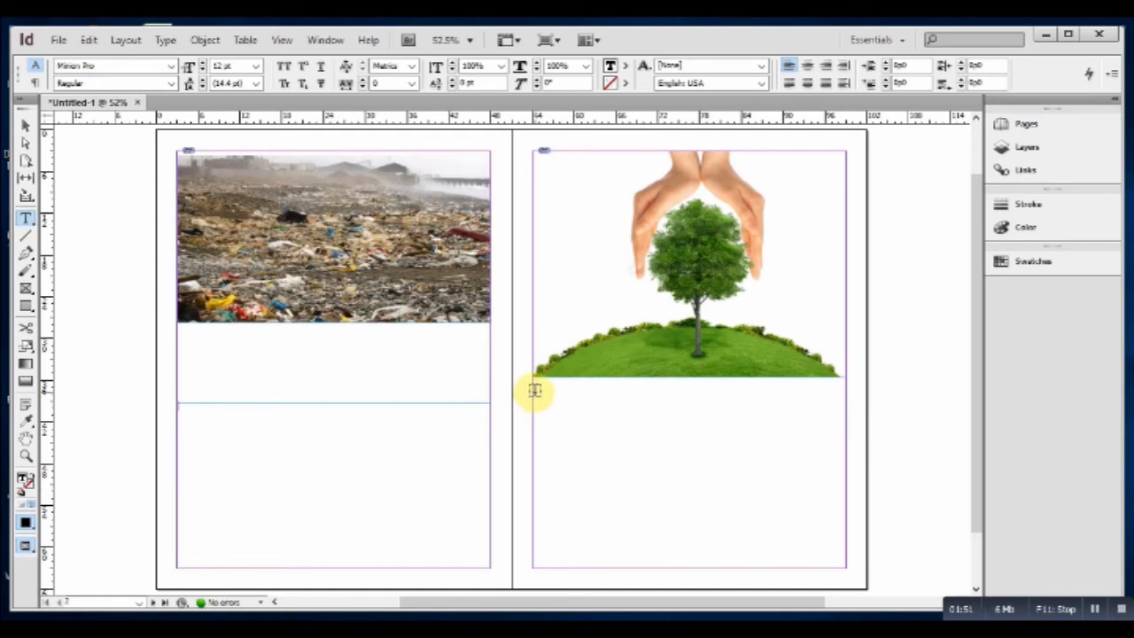
left_click_drag(532, 395, 846, 567)
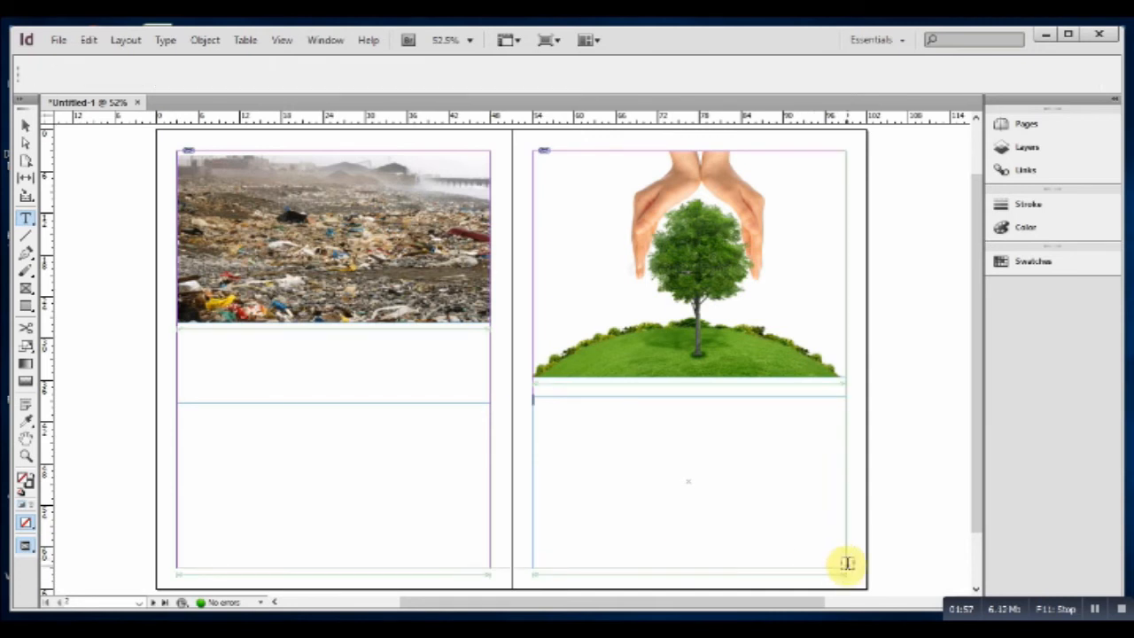
right_click(555, 429)
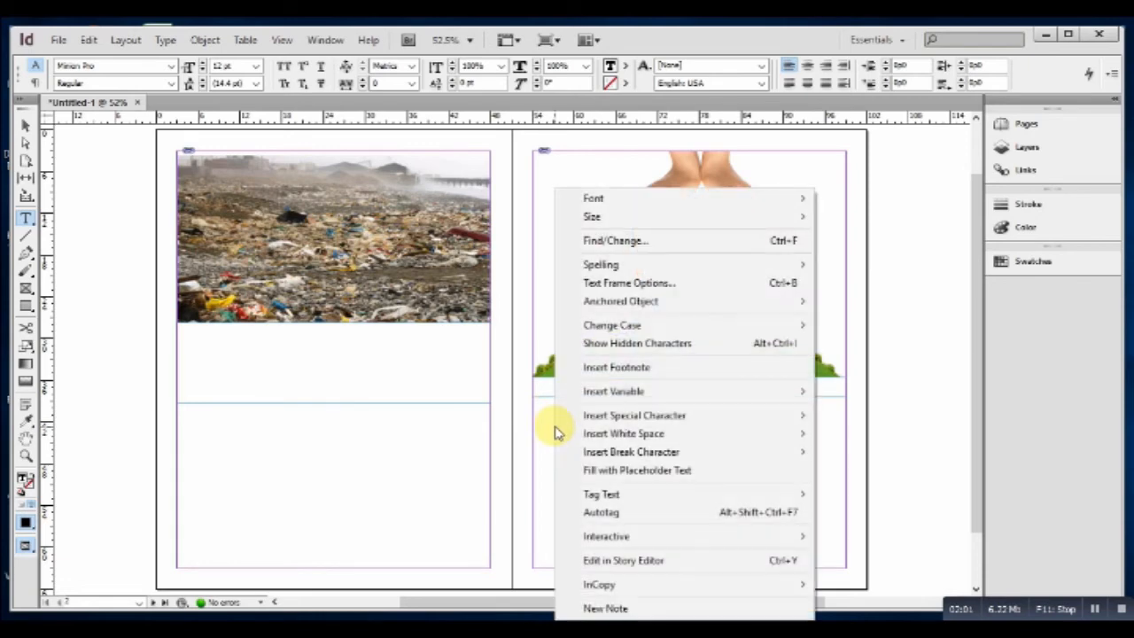
left_click(590, 474)
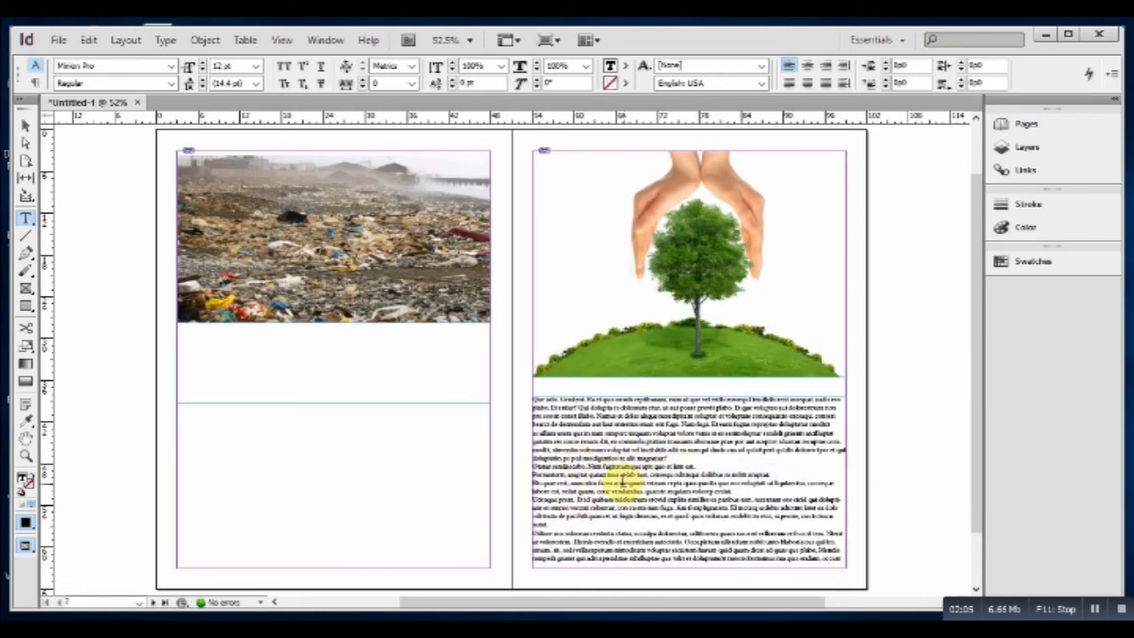
right_click(189, 426)
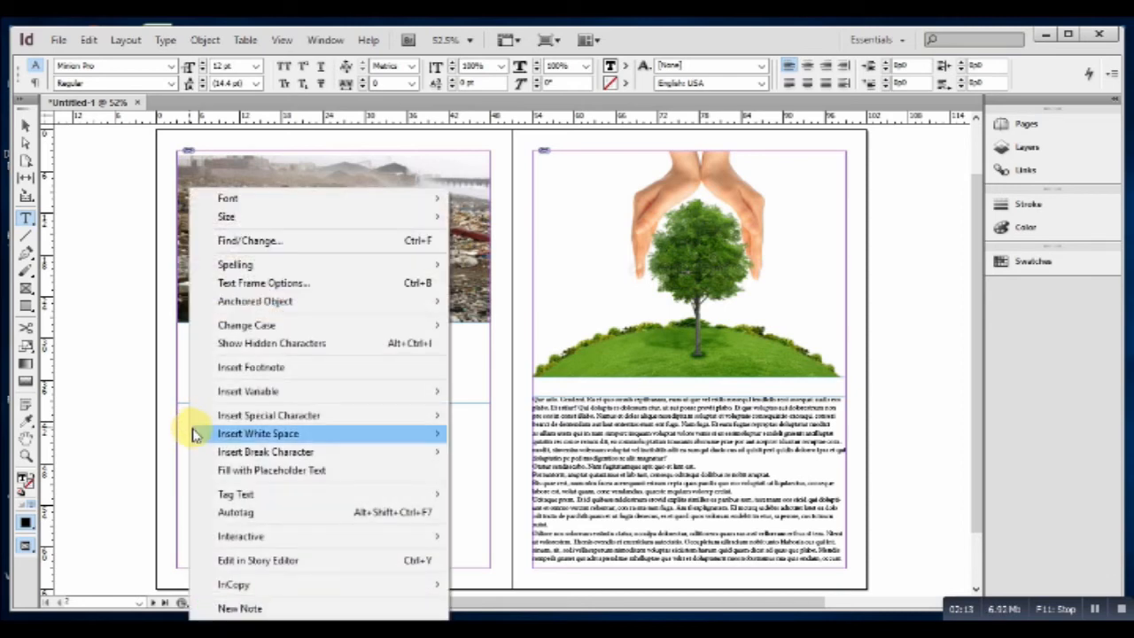
left_click(266, 471)
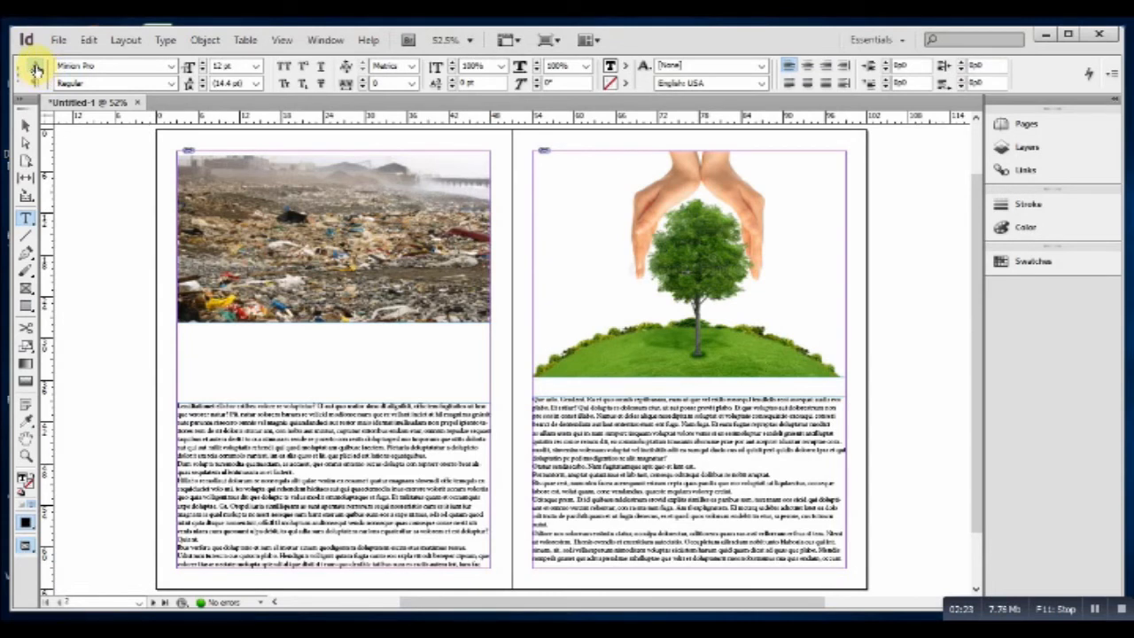
Set the landfill-page and tree-page body text frames to 2 columns each.
left_click(34, 84)
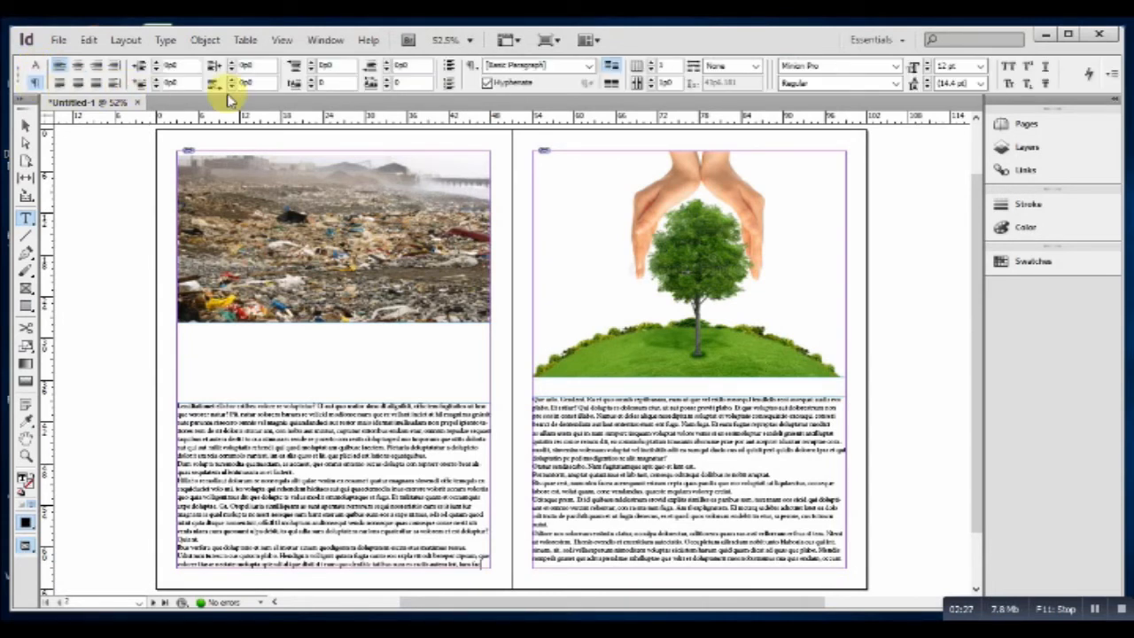
left_click(651, 62)
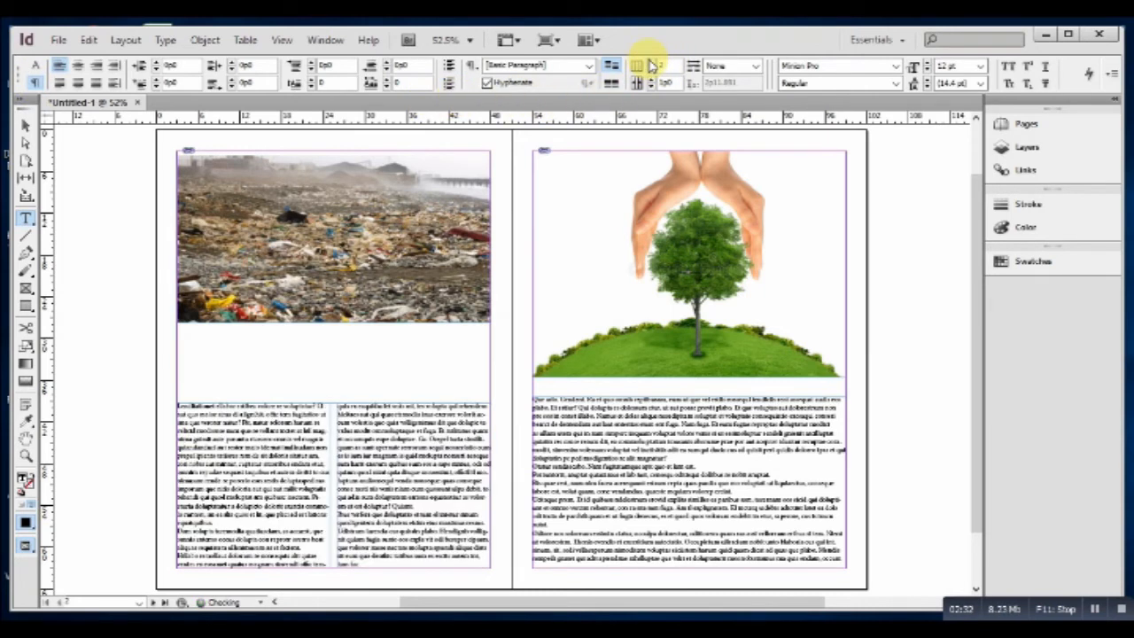
left_click(534, 396)
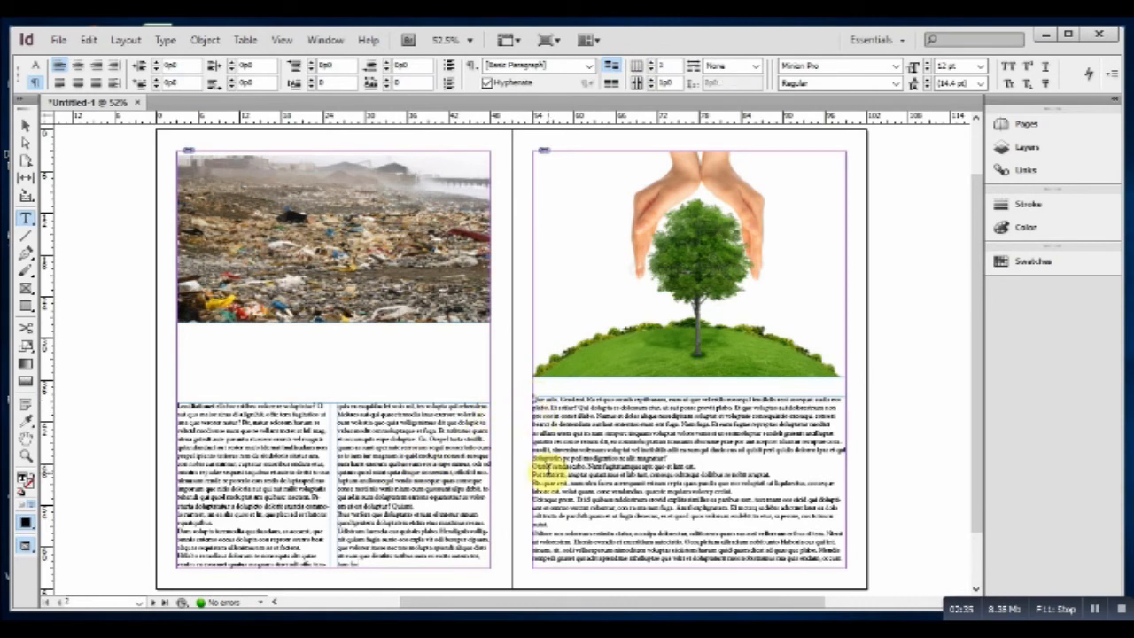
left_click(650, 64)
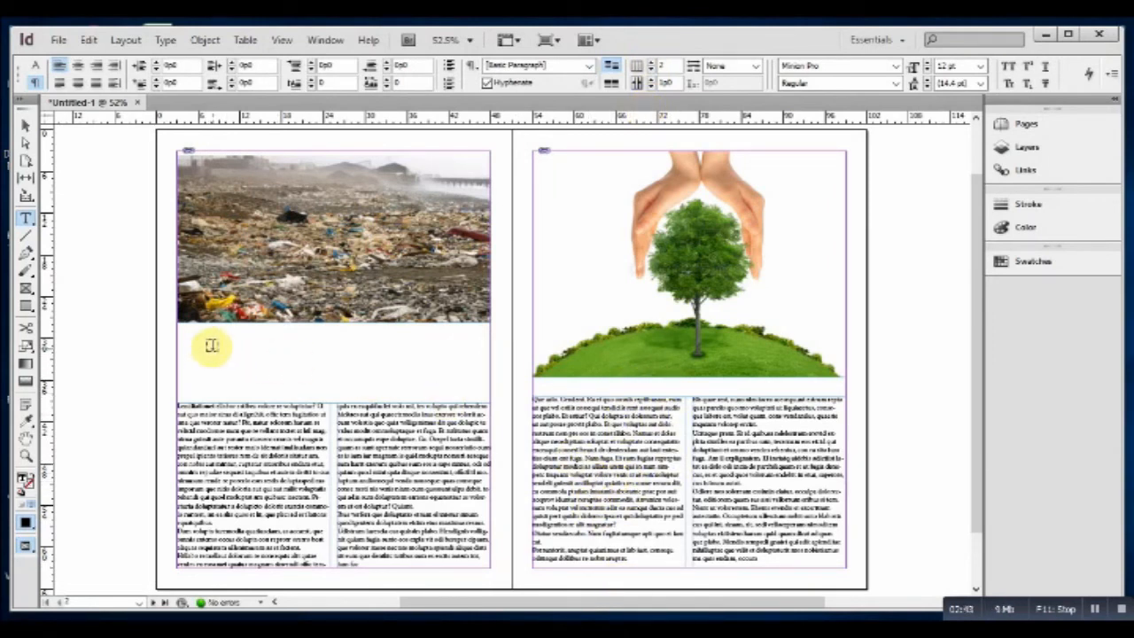
Draw a frame under the landfill photo, type the two-line words-and-photos credit, and select it.
left_click_drag(213, 333, 445, 392)
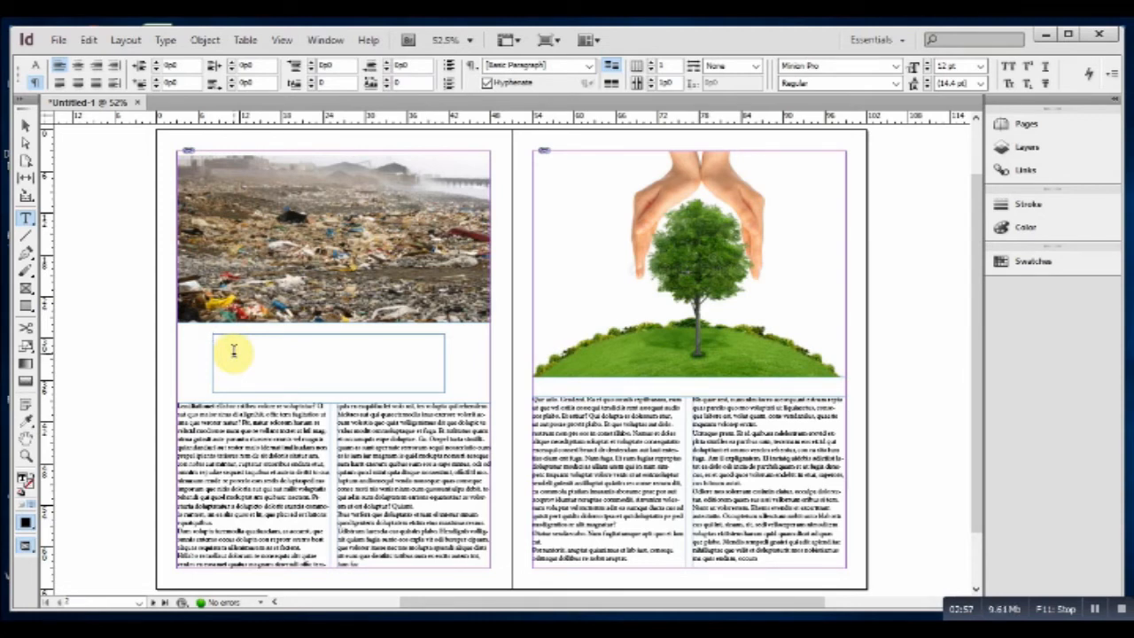
type("W")
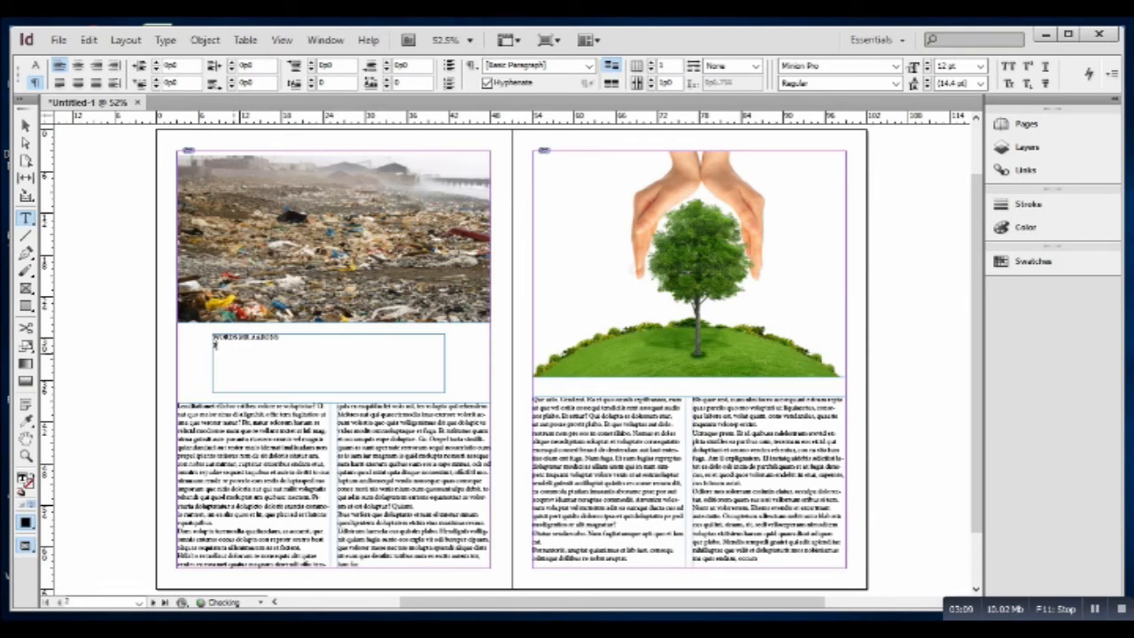
type("TOS GOOGLE IMAGES")
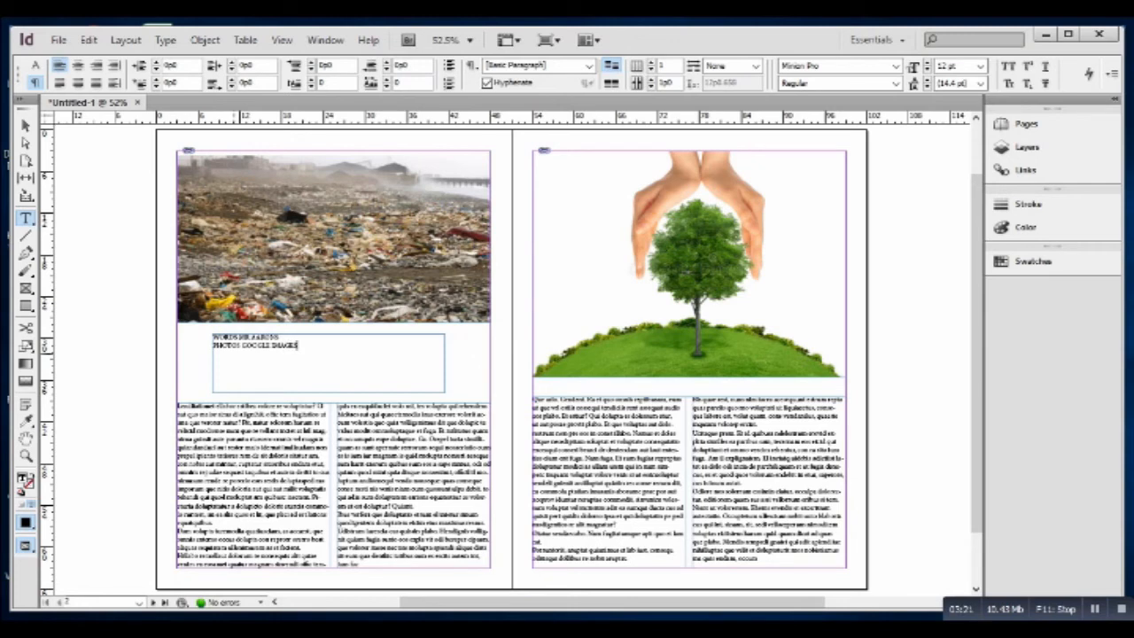
left_click_drag(299, 345, 203, 335)
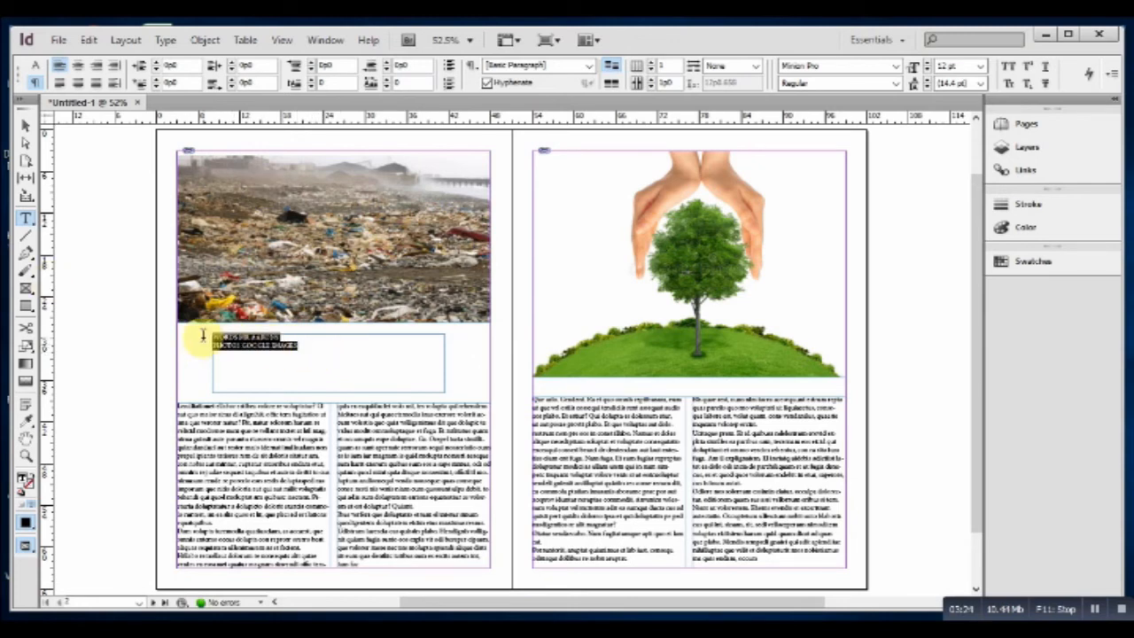
Enlarge the credit text to 32 pt.
left_click(37, 65)
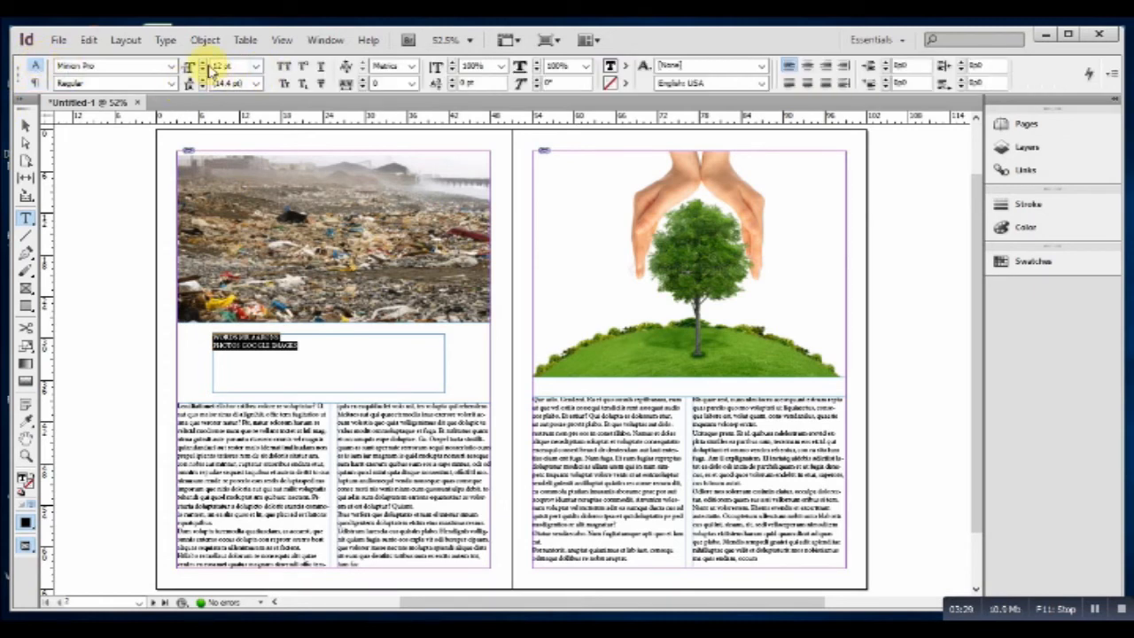
left_click(204, 62)
left_click(204, 62)
left_click(204, 62)
left_click(204, 62)
left_click(204, 62)
left_click(204, 62)
left_click(204, 63)
left_click(203, 62)
left_click(204, 62)
left_click(204, 62)
left_click(204, 62)
left_click(204, 62)
left_click(204, 62)
left_click(204, 62)
left_click(204, 62)
left_click(204, 62)
left_click(204, 62)
left_click(203, 62)
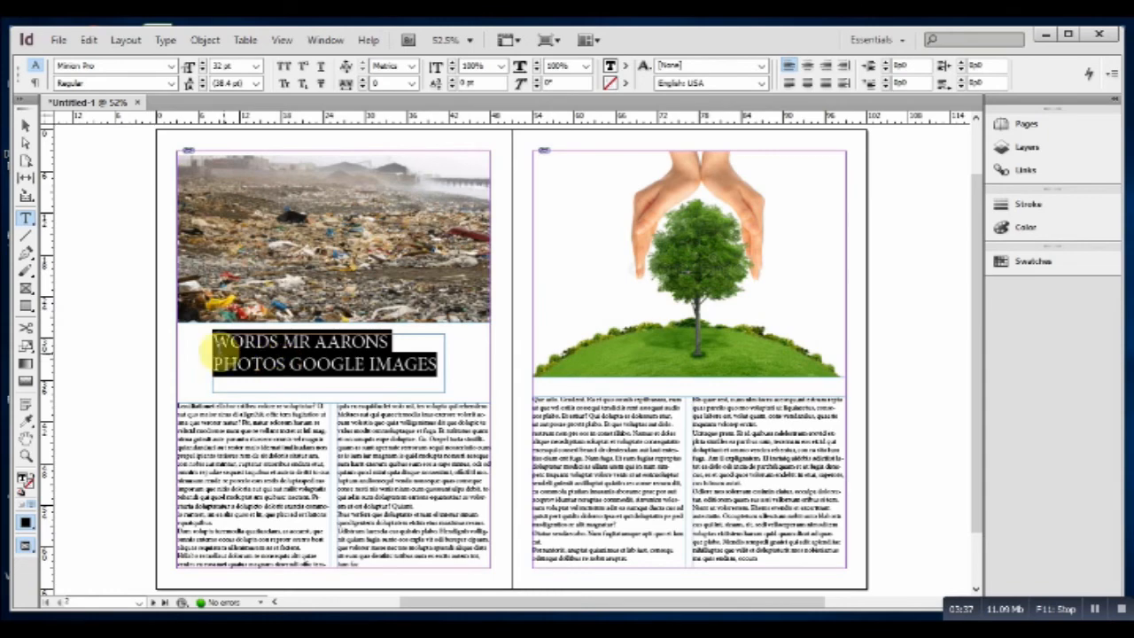
Set the credit text in Amasis MT and centre it.
left_click(173, 66)
scroll(152, 152, "down", 5)
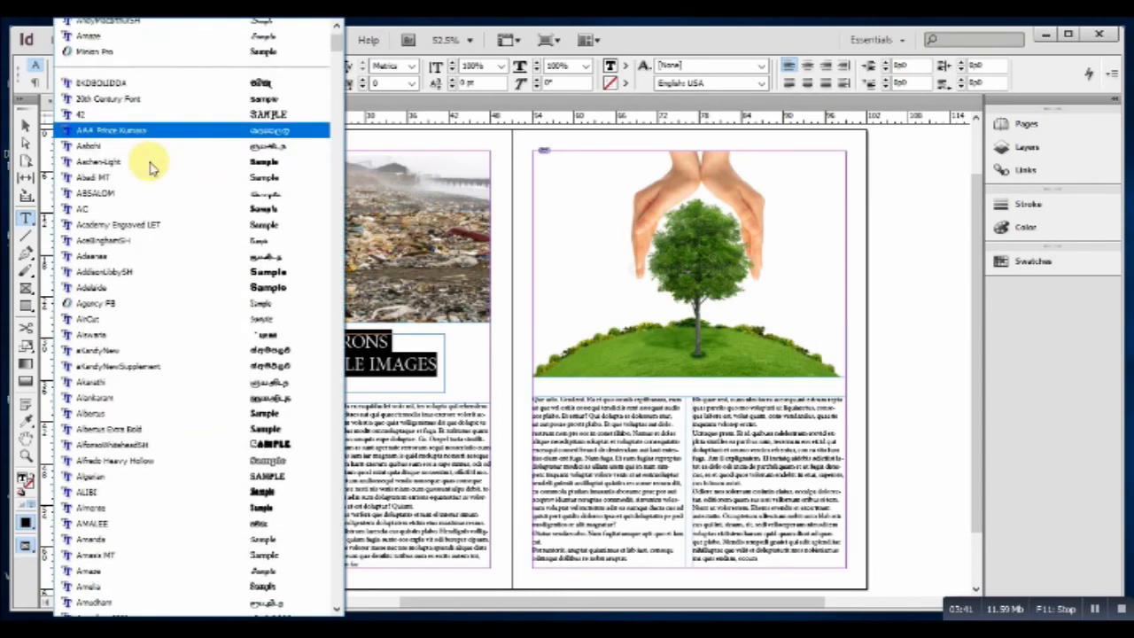
scroll(152, 167, "up", 3)
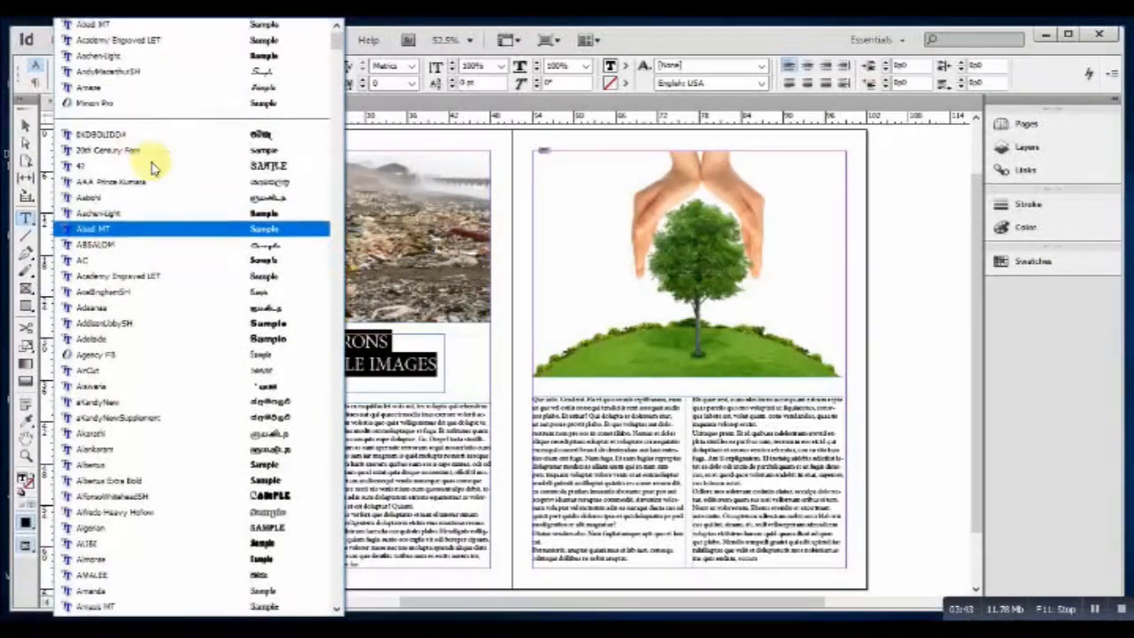
scroll(152, 167, "up", 1)
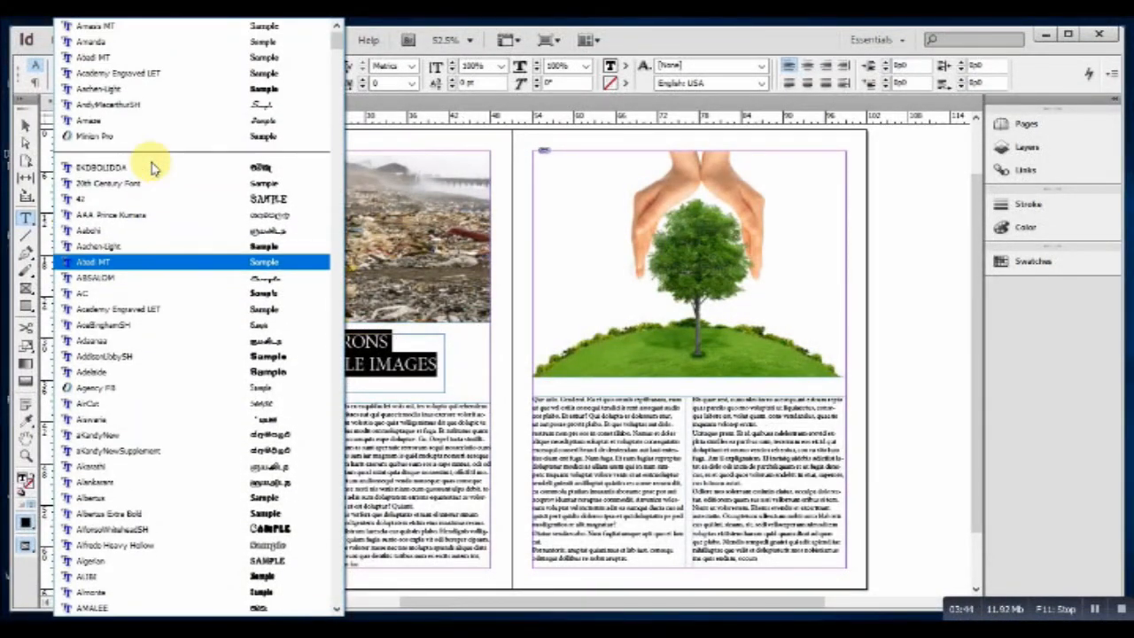
left_click(221, 27)
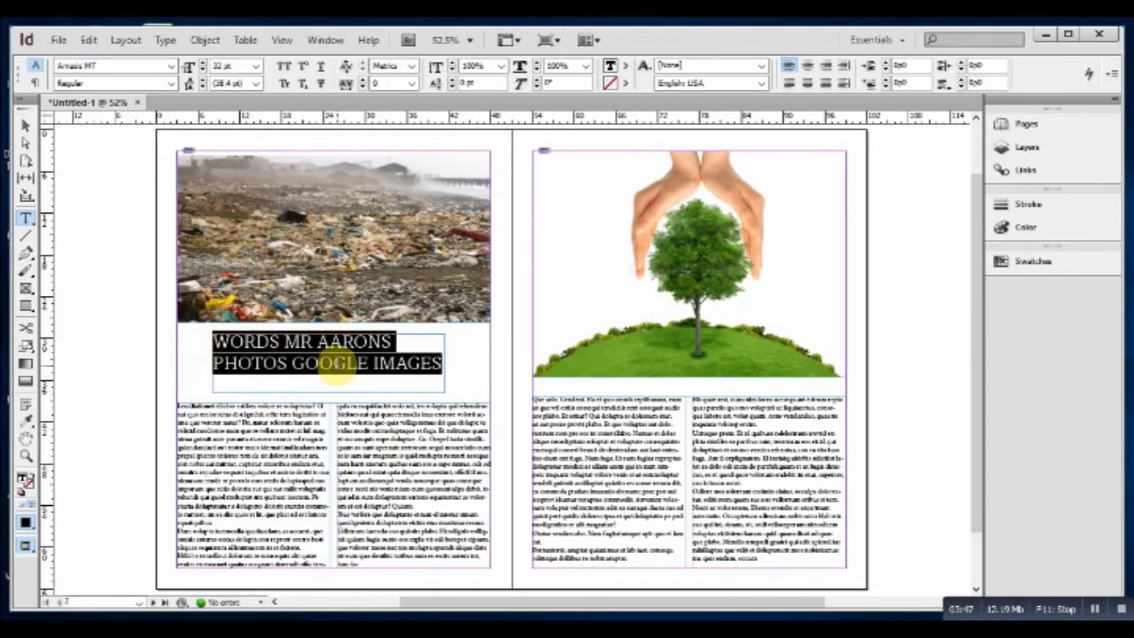
left_click(809, 66)
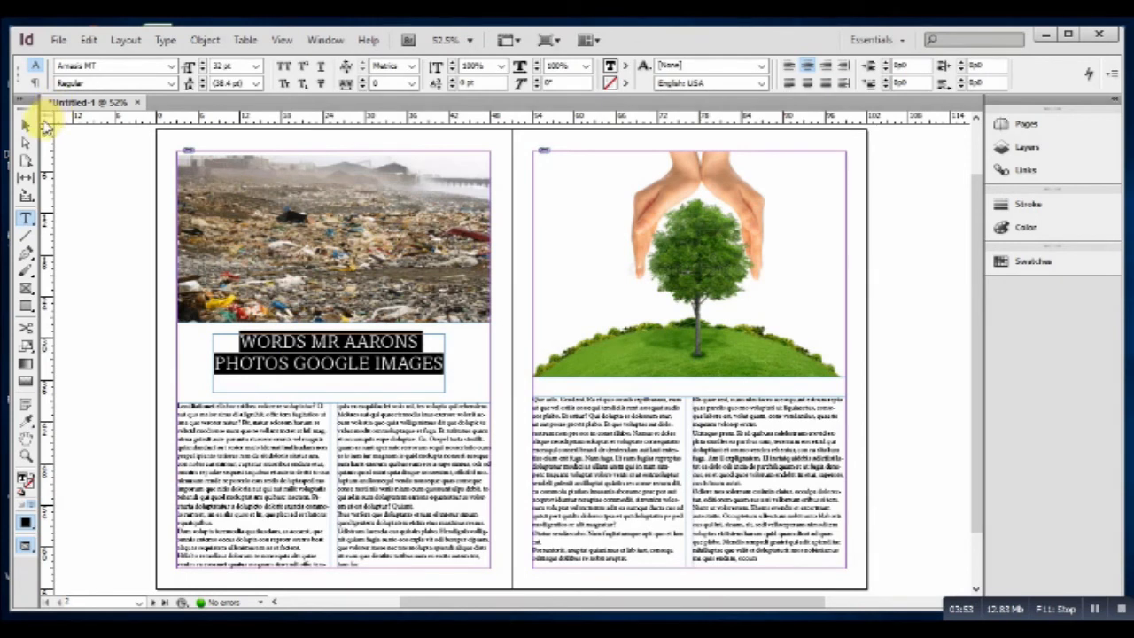
Nudge the credit frame lower and draw a rule line just above the credit text.
left_click(27, 125)
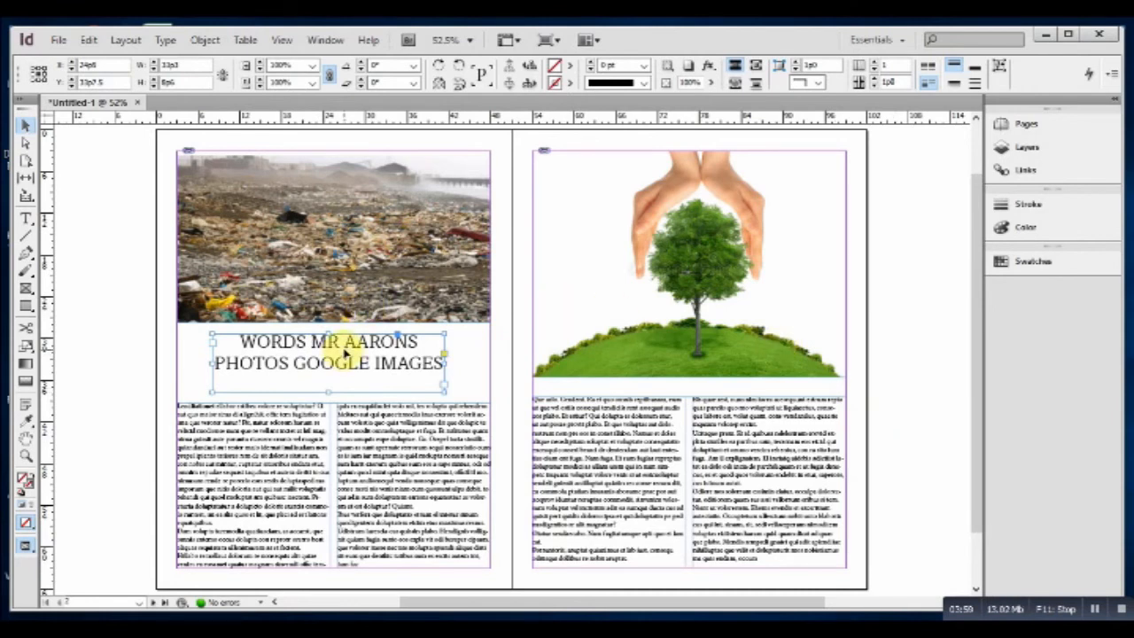
left_click_drag(346, 355, 354, 363)
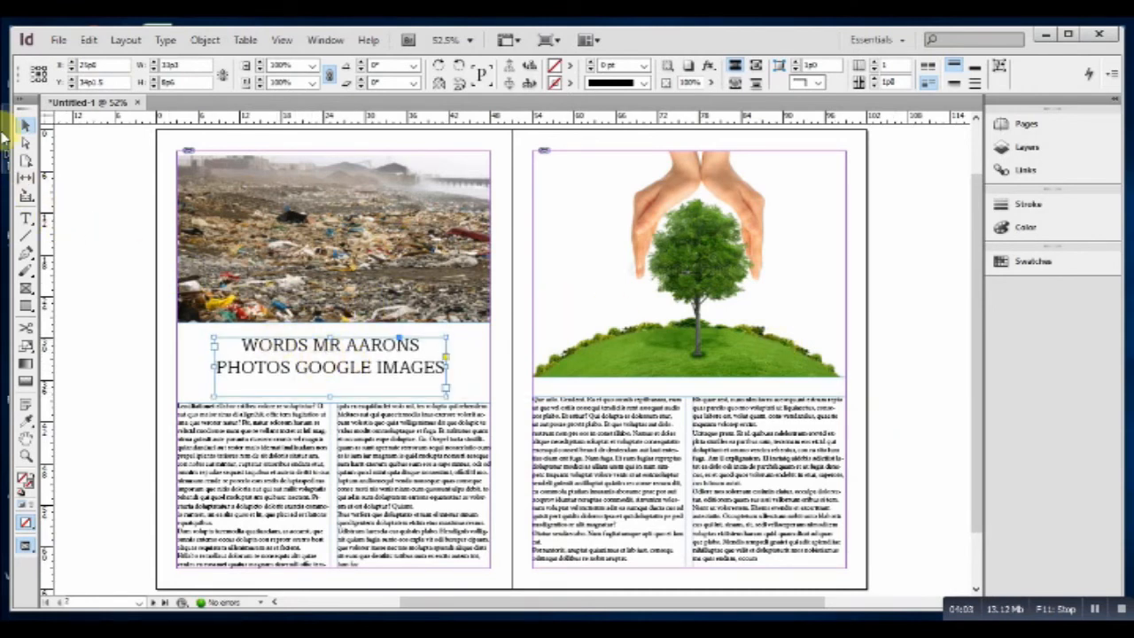
left_click(27, 237)
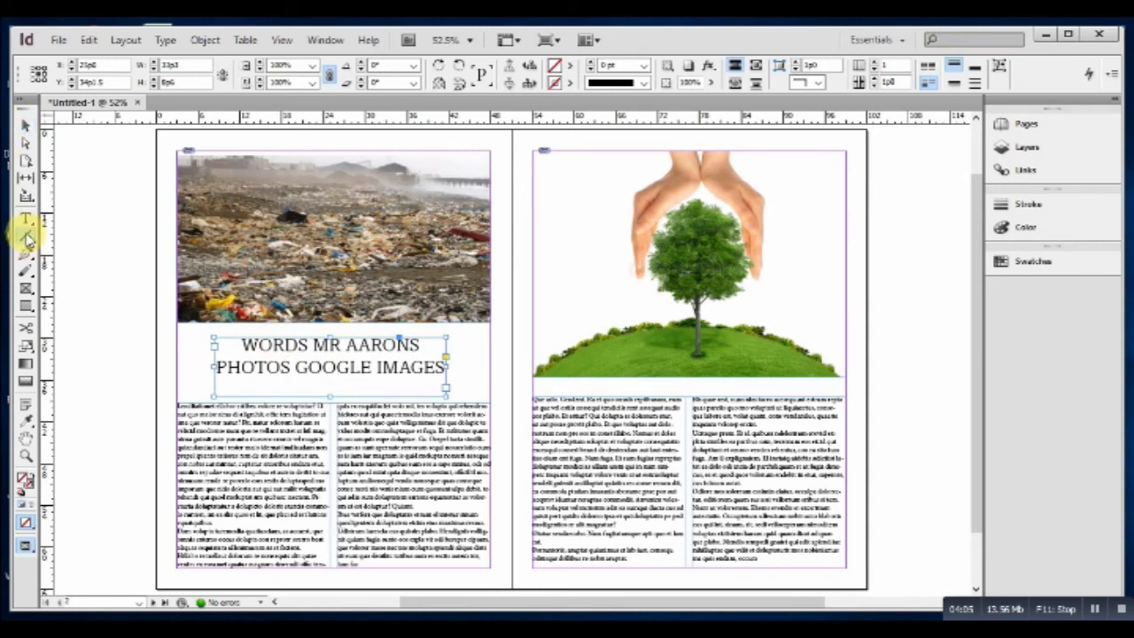
left_click_drag(217, 332, 446, 344)
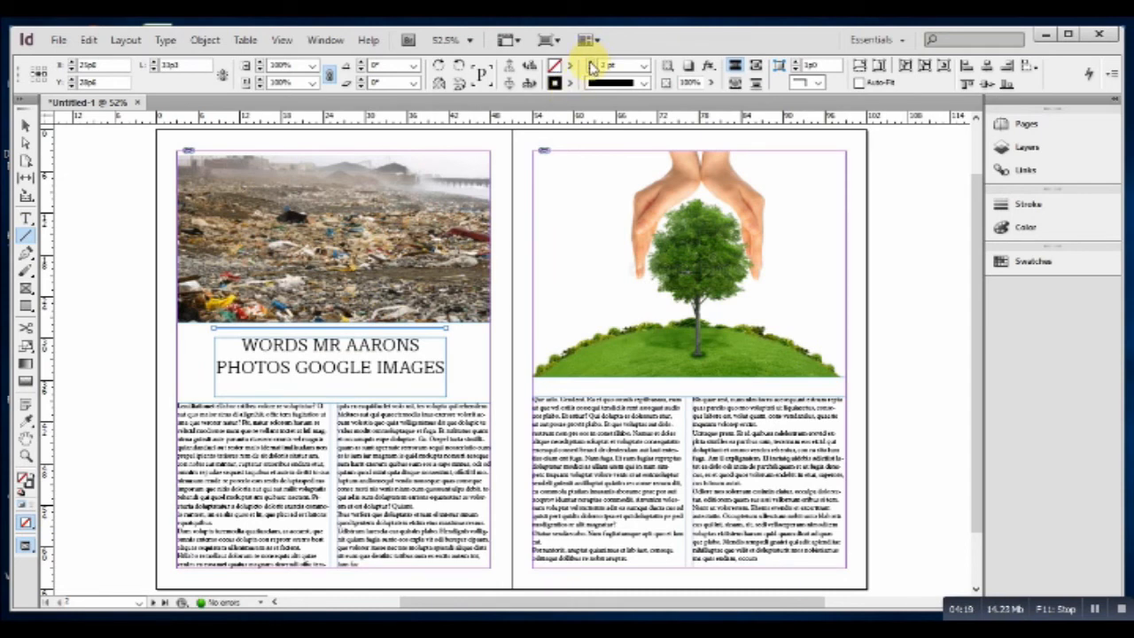
Copy the rule line and move the long copy down beneath the credit text.
left_click(89, 39)
left_click(146, 111)
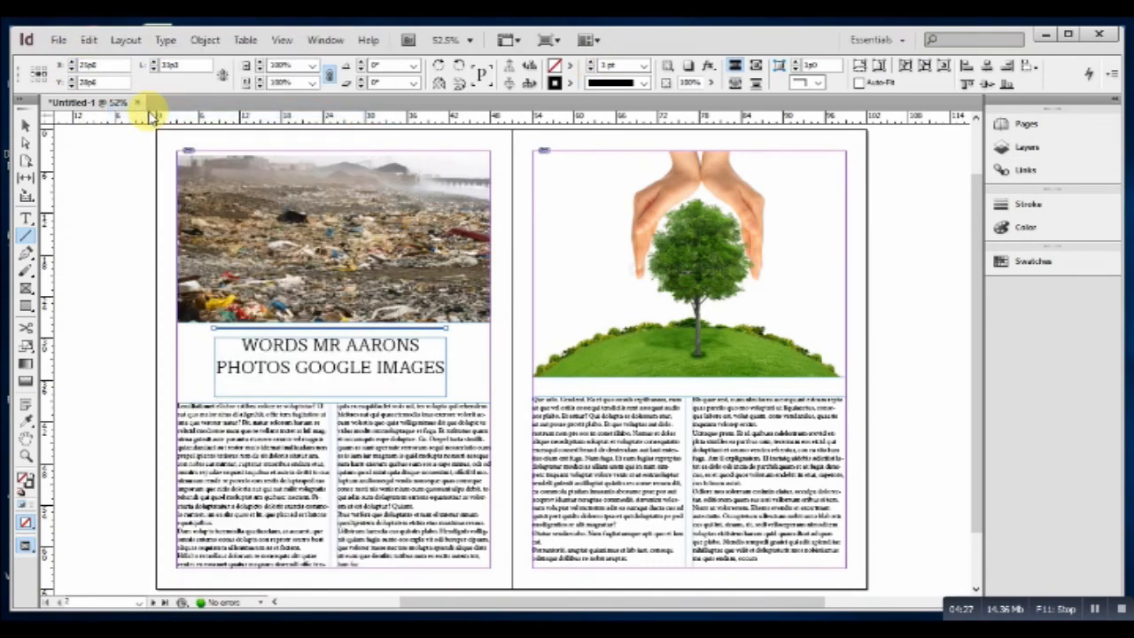
left_click(92, 41)
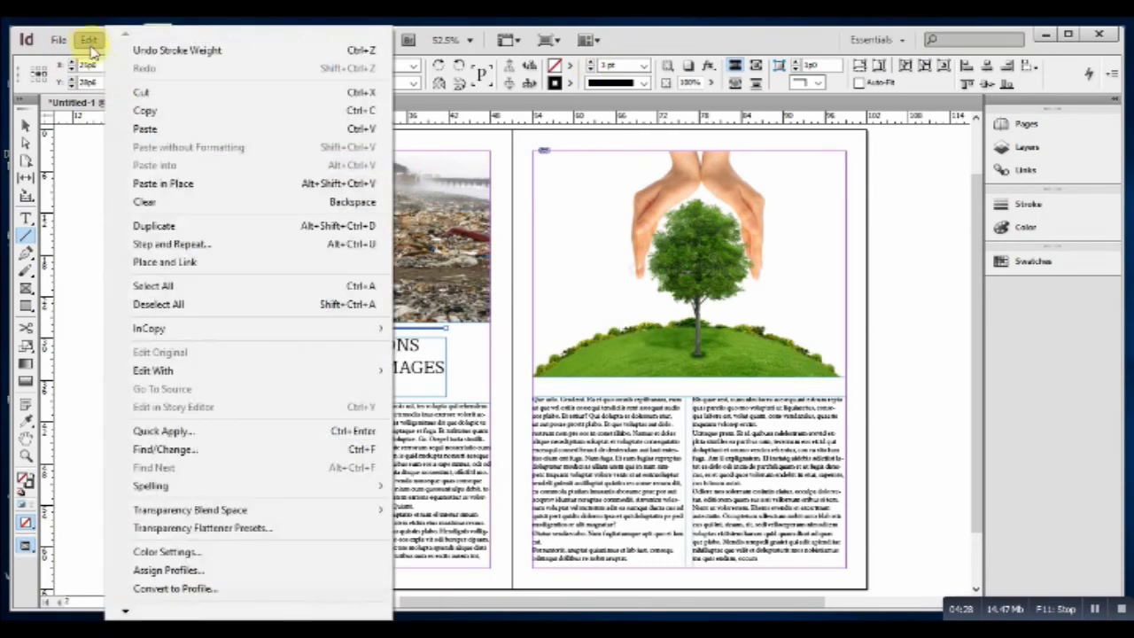
left_click(141, 126)
left_click_drag(513, 360, 517, 360)
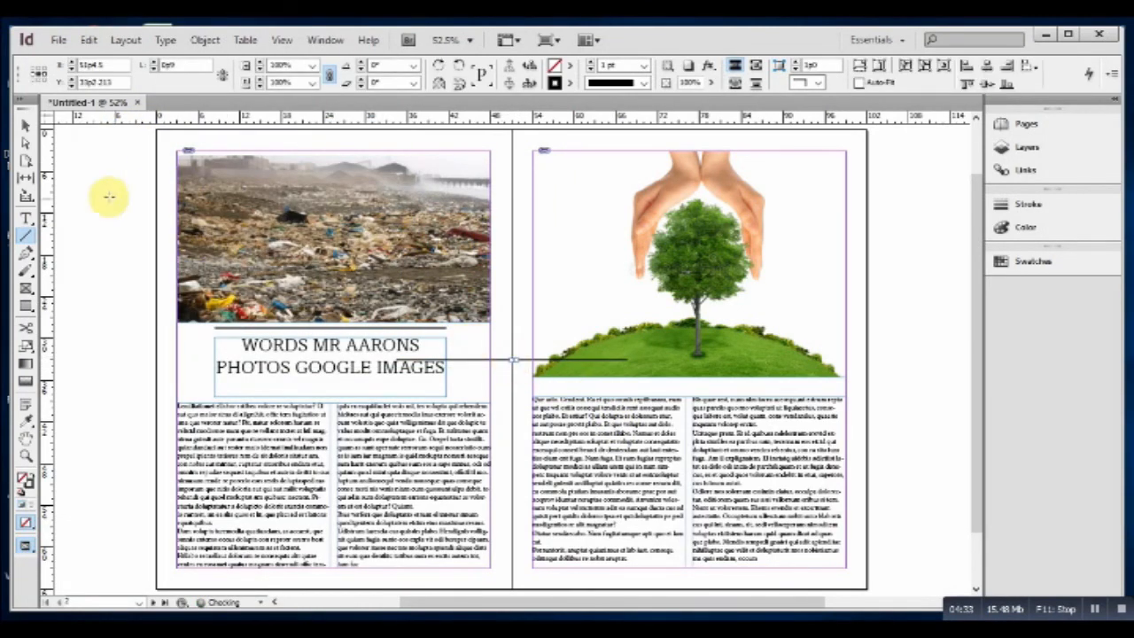
left_click(33, 126)
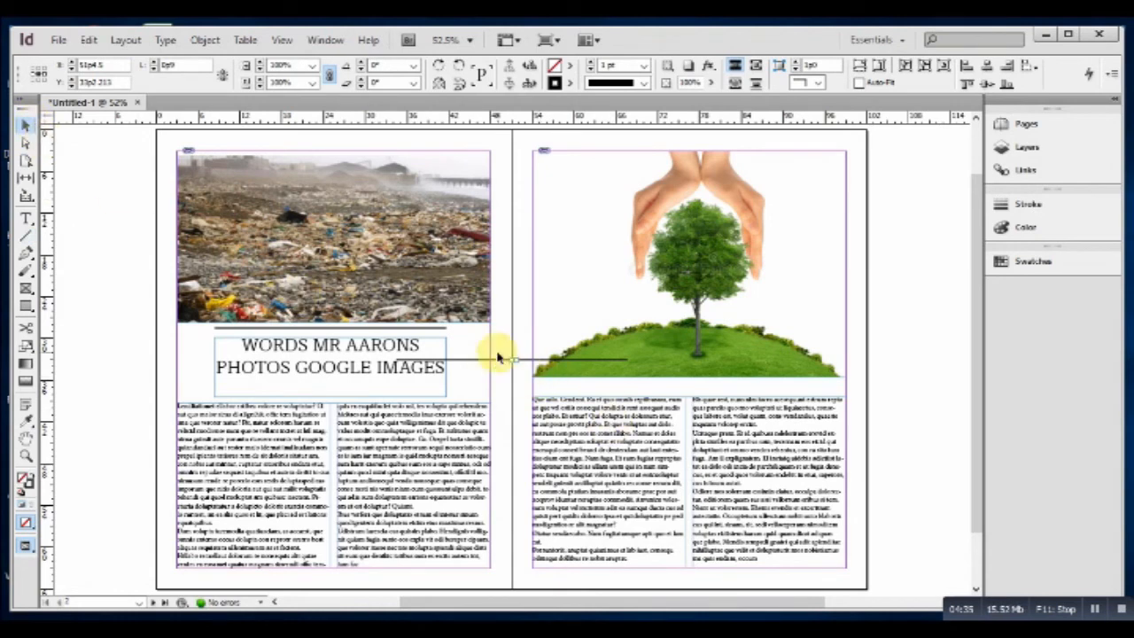
left_click_drag(506, 363, 325, 381)
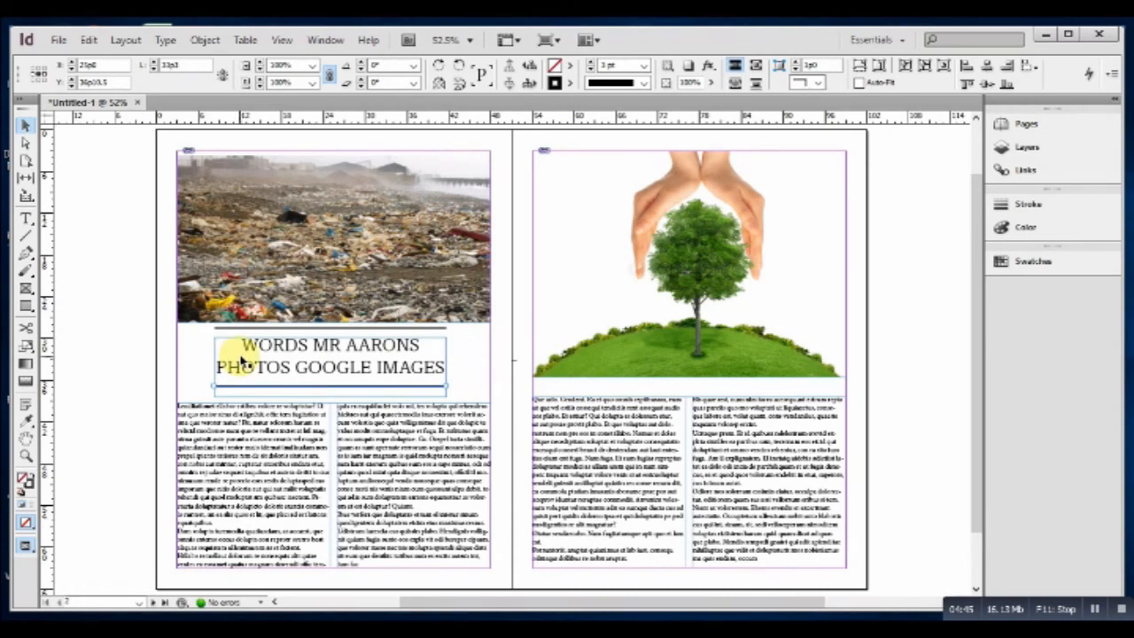
left_click(1093, 612)
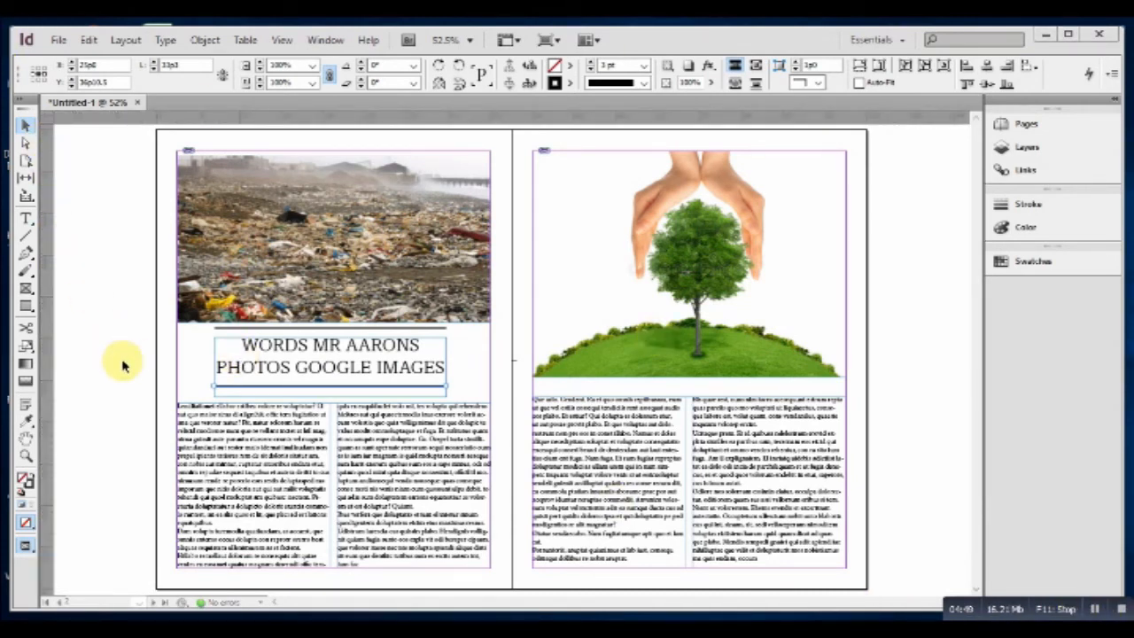
left_click(27, 439)
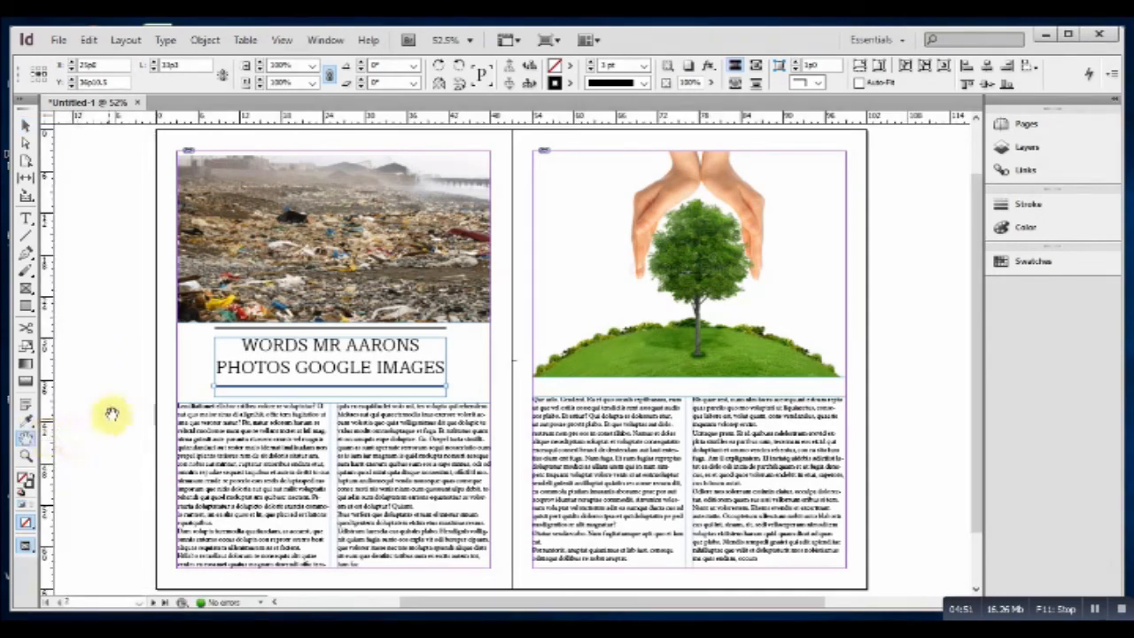
Draw a pasteboard text frame holding STOP / DESTROYING / EARTH on three lines, then select all.
left_click_drag(152, 388, 344, 387)
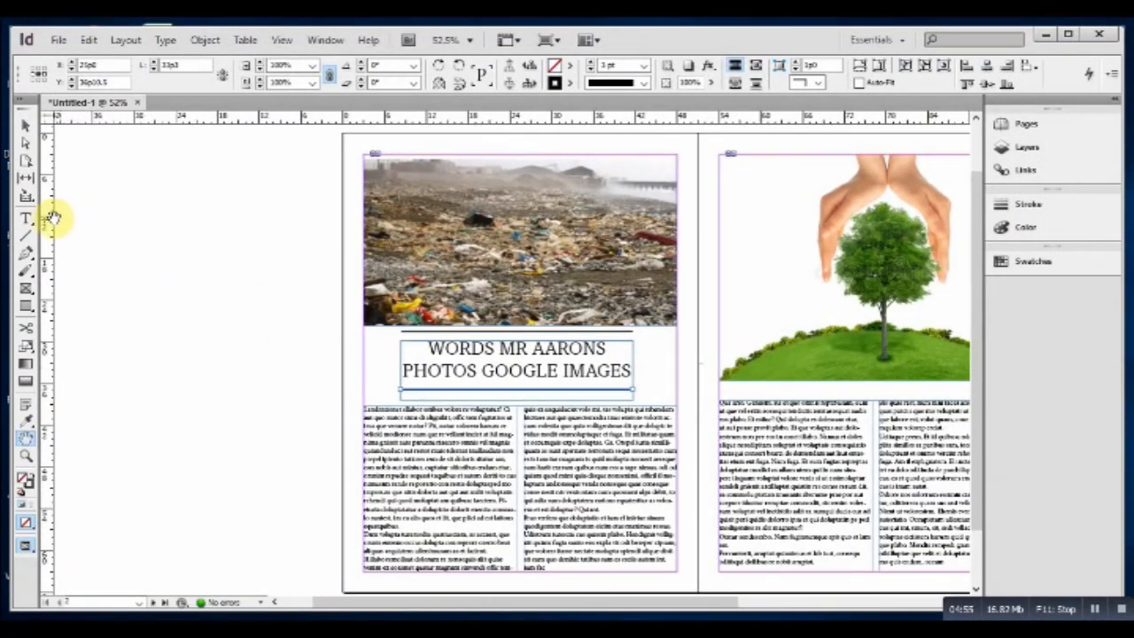
left_click(27, 220)
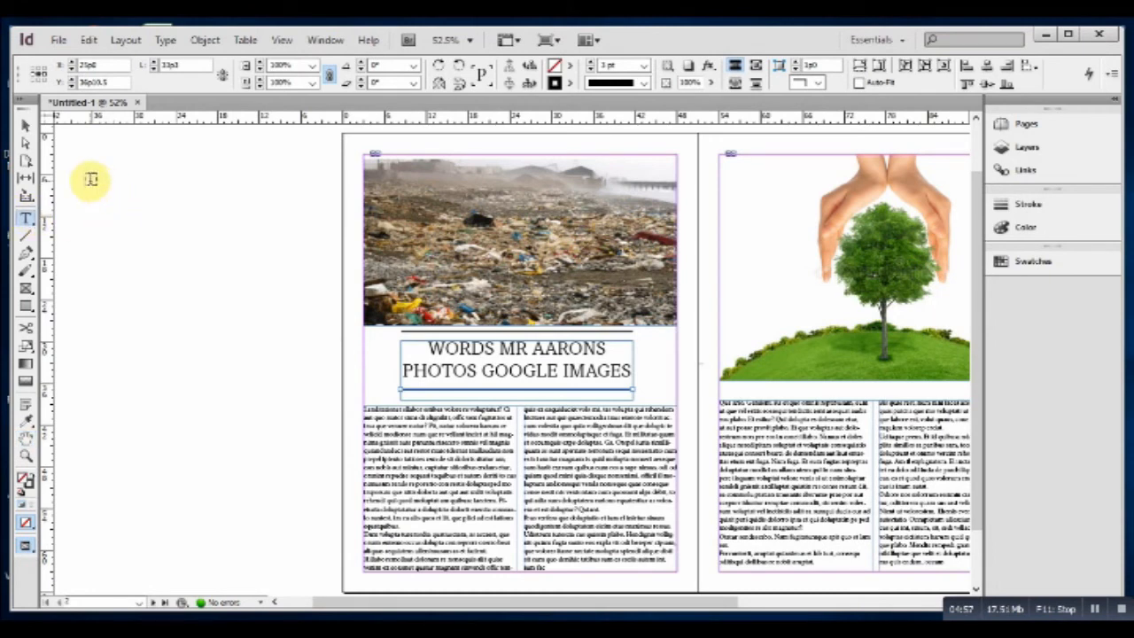
left_click_drag(92, 179, 325, 326)
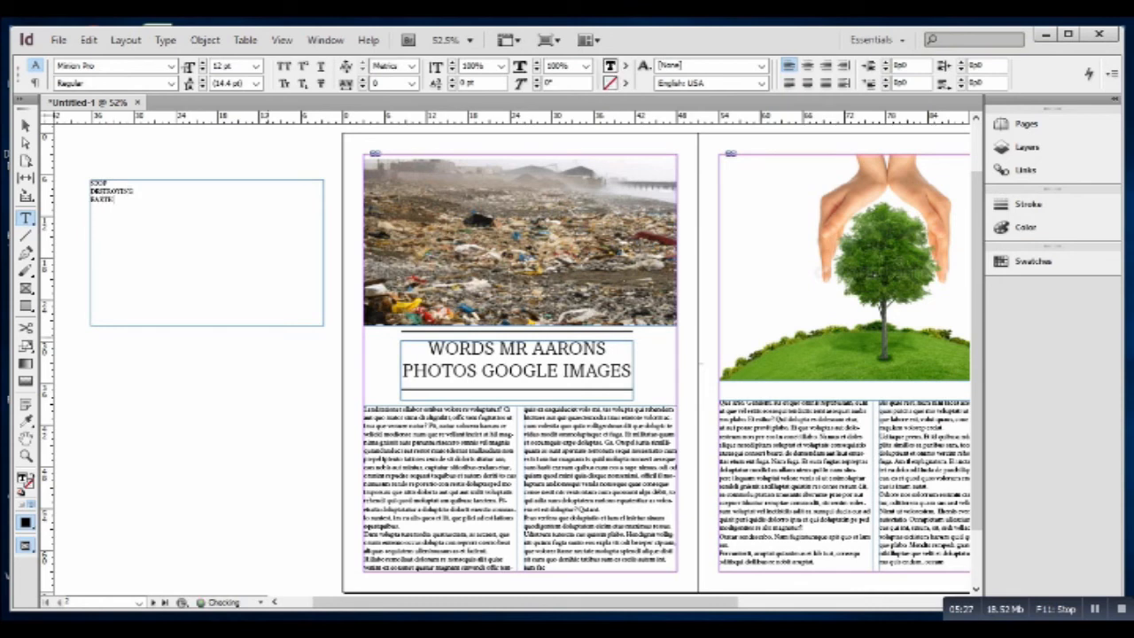
key("ctrl+a")
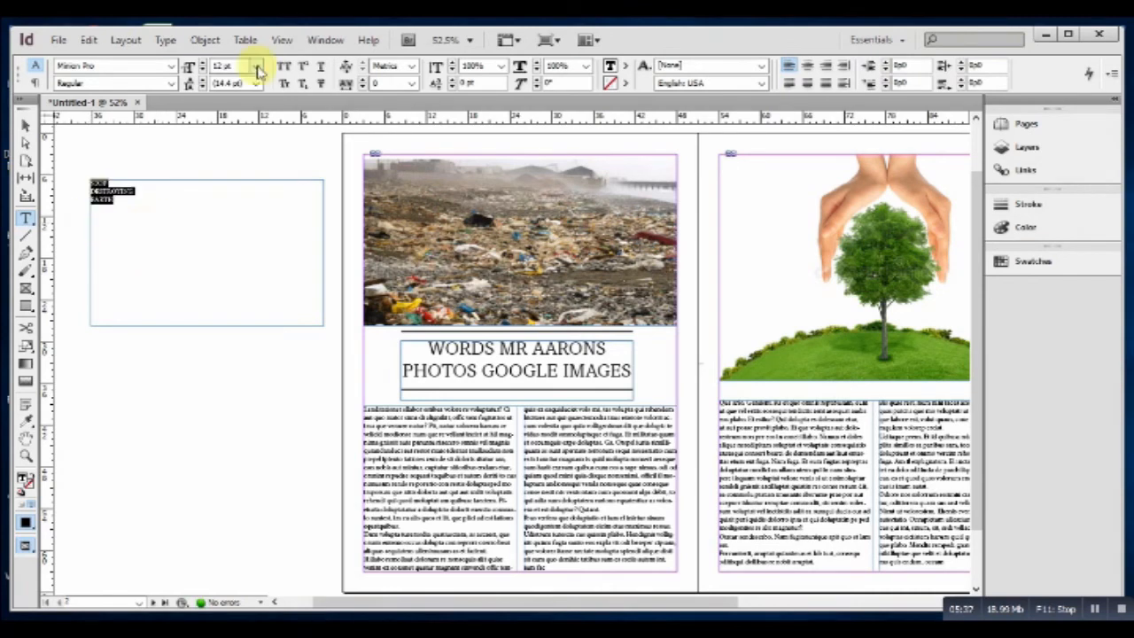
Set the headline to 48 pt Amasis MT, right-aligned, then select STOP DESTROYING.
left_click(256, 68)
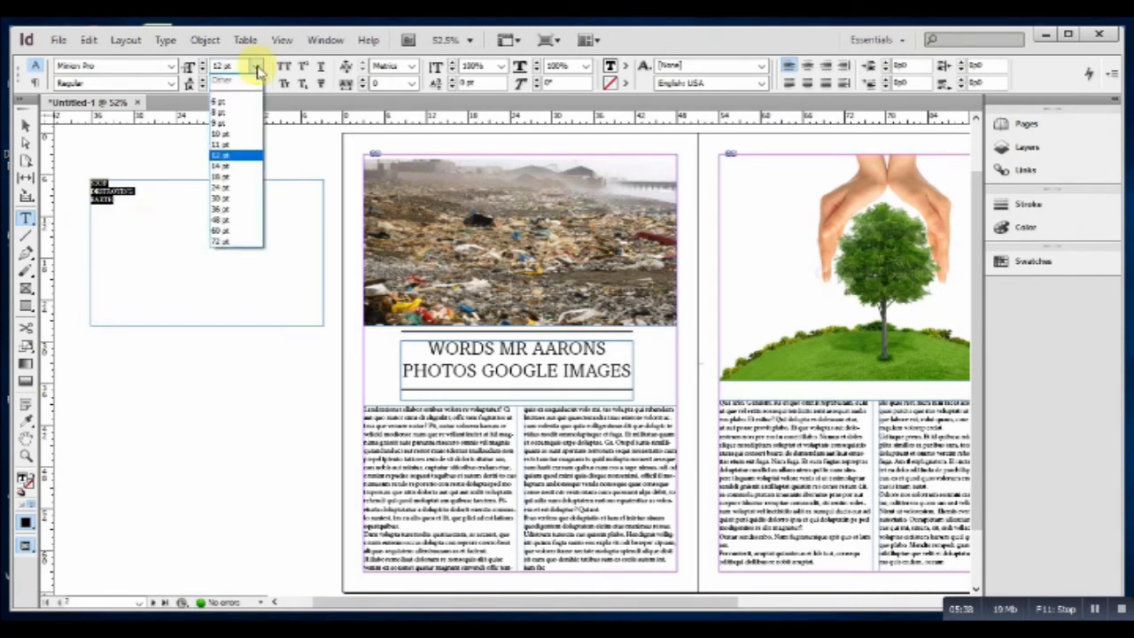
left_click(221, 221)
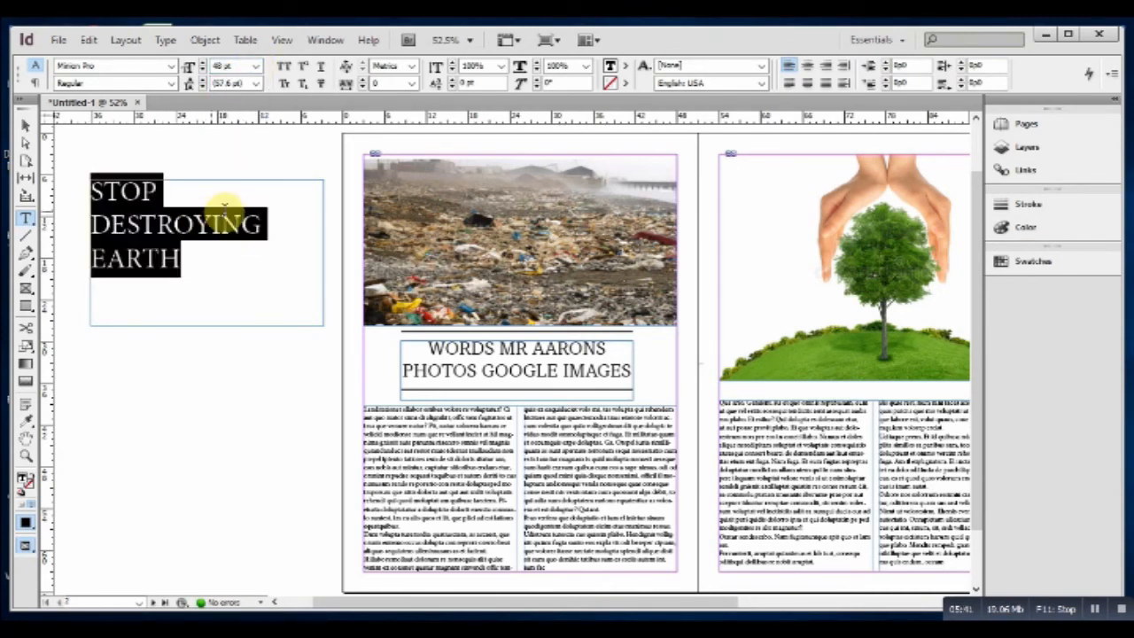
left_click(171, 69)
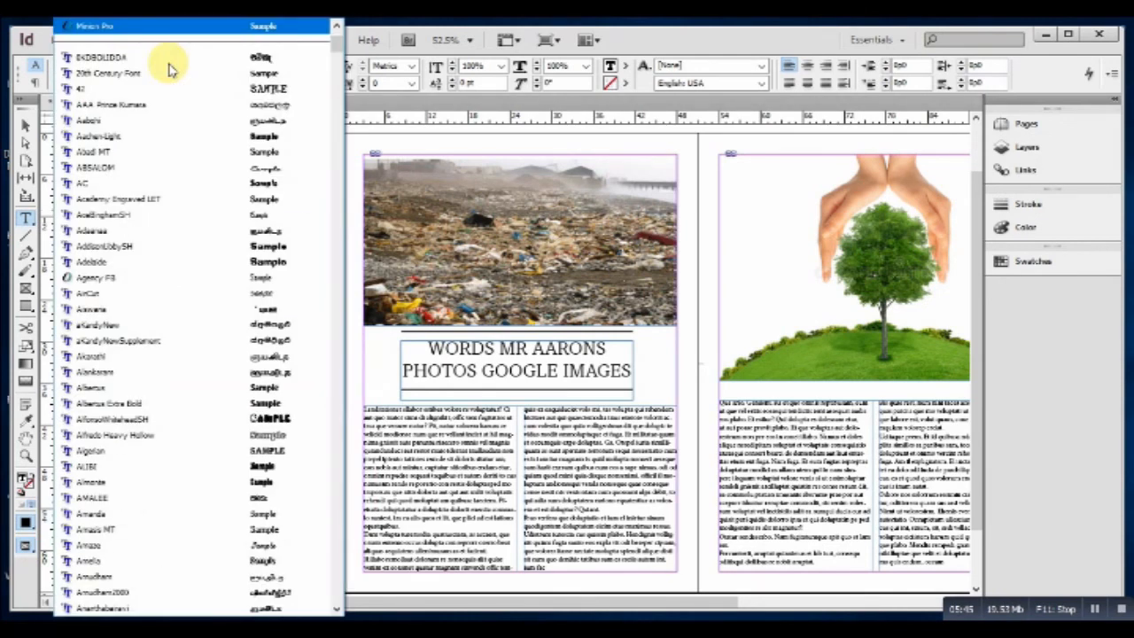
scroll(169, 75, "down", 5)
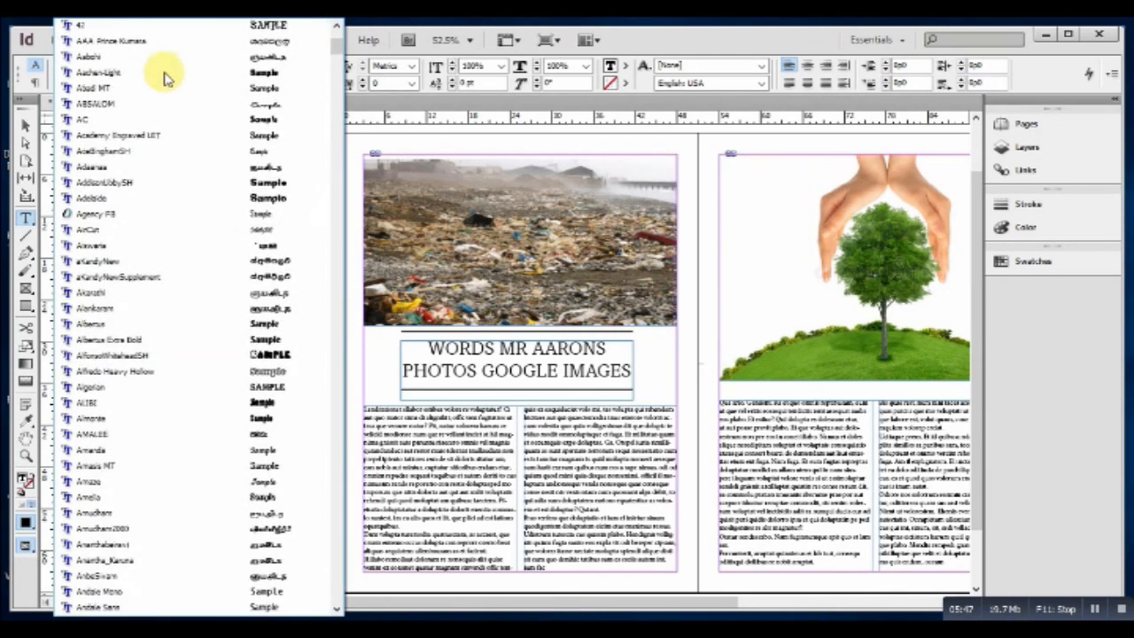
scroll(161, 87, "down", 3)
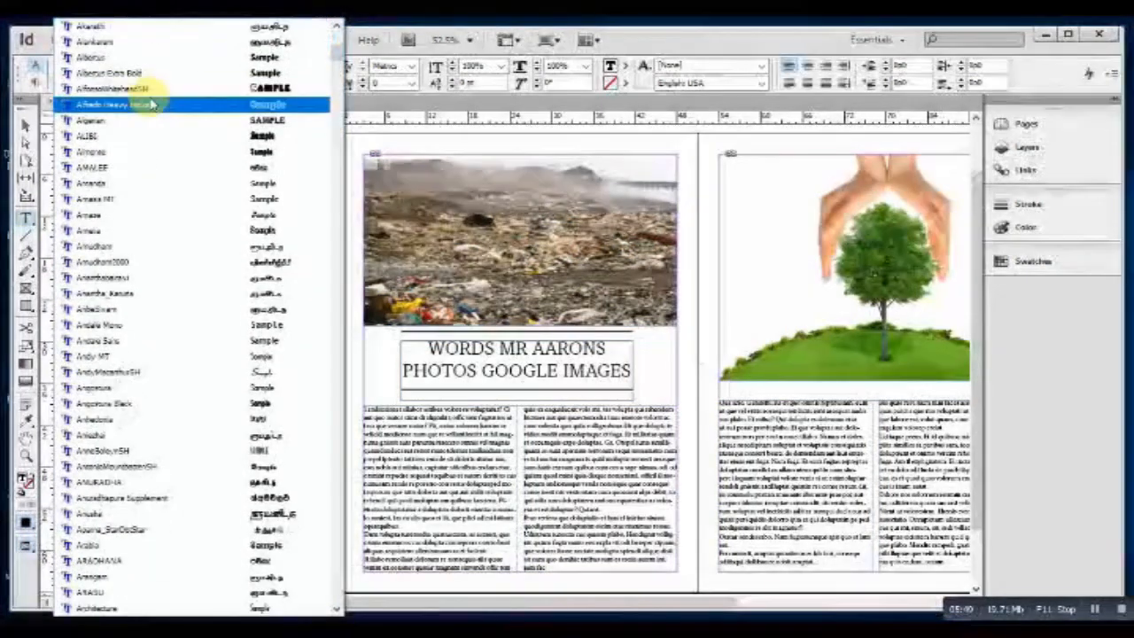
left_click(152, 201)
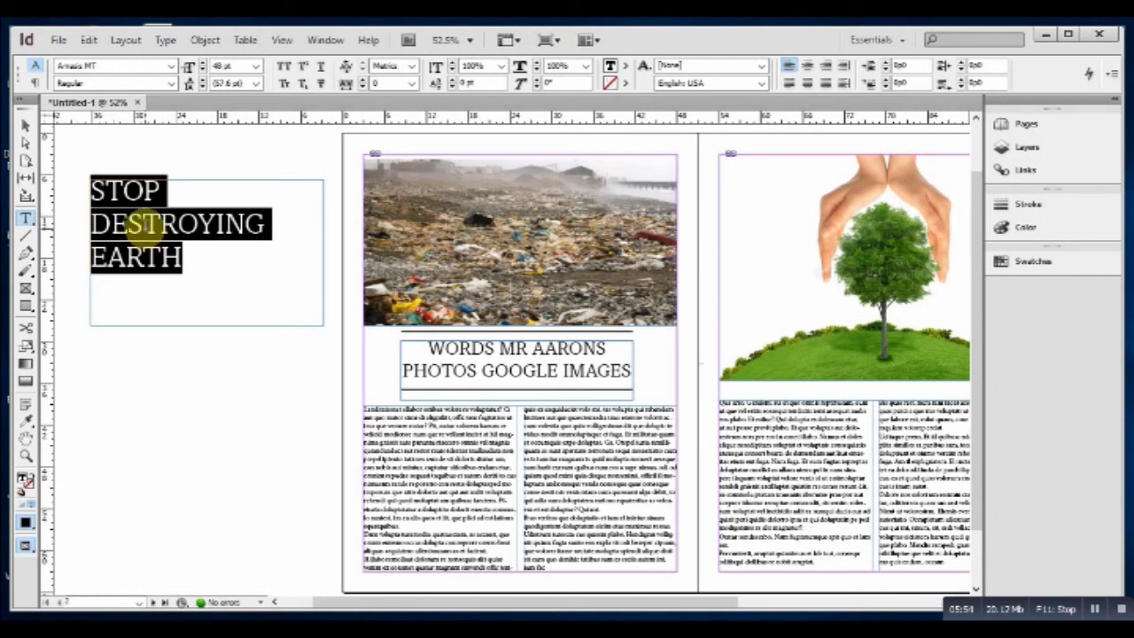
left_click(825, 65)
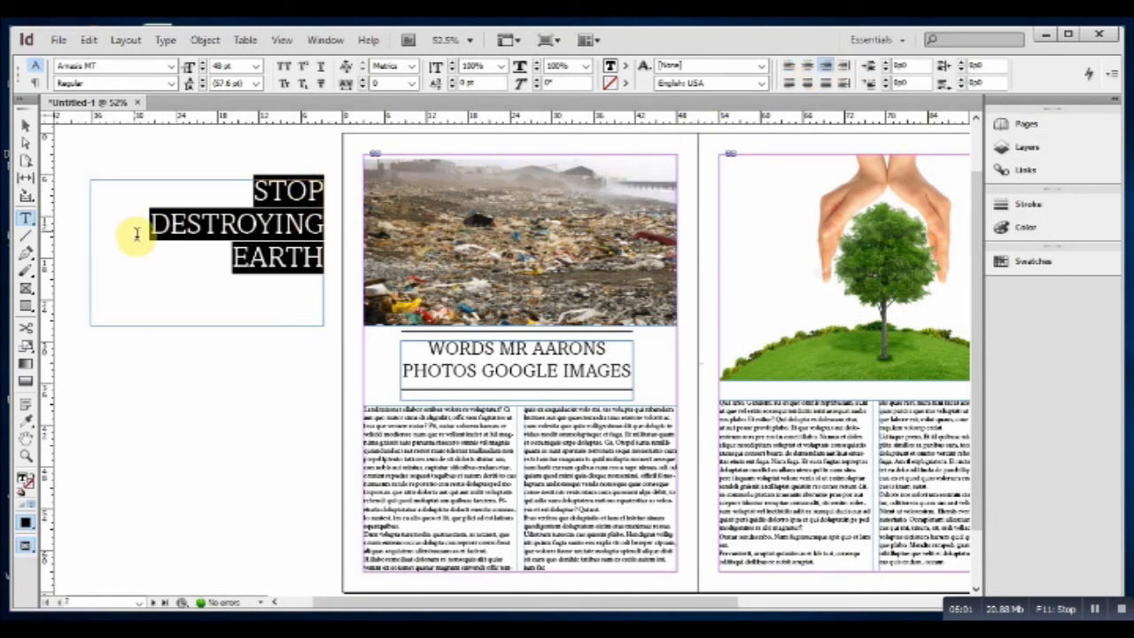
left_click_drag(324, 228, 148, 200)
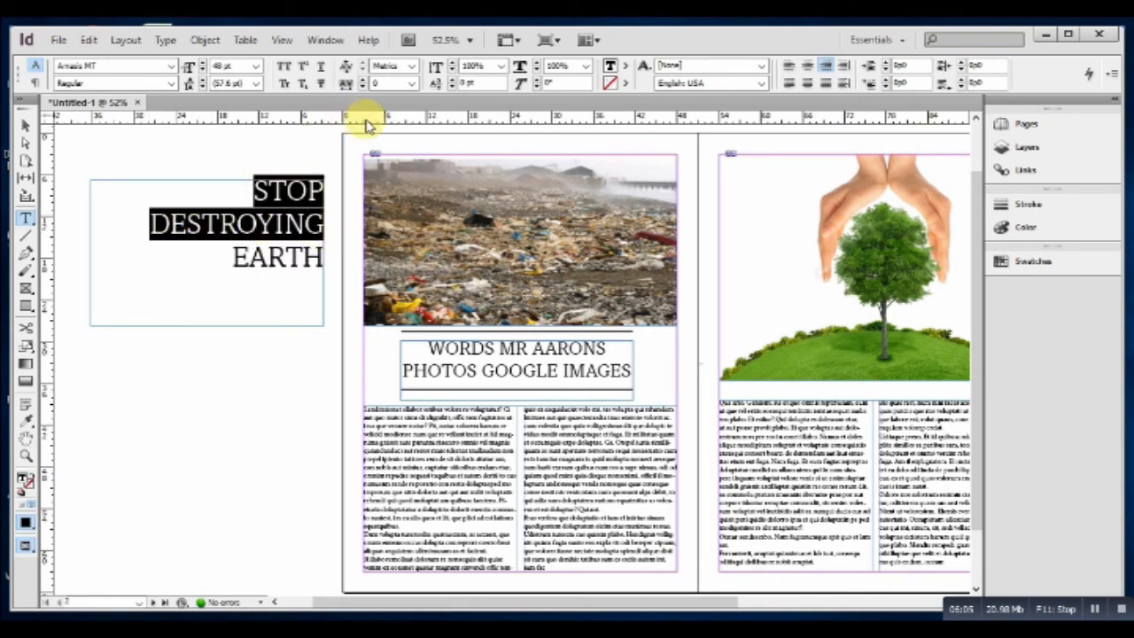
Colour STOP DESTROYING white with the Paper swatch, select EARTH, and exit text editing.
left_click(627, 67)
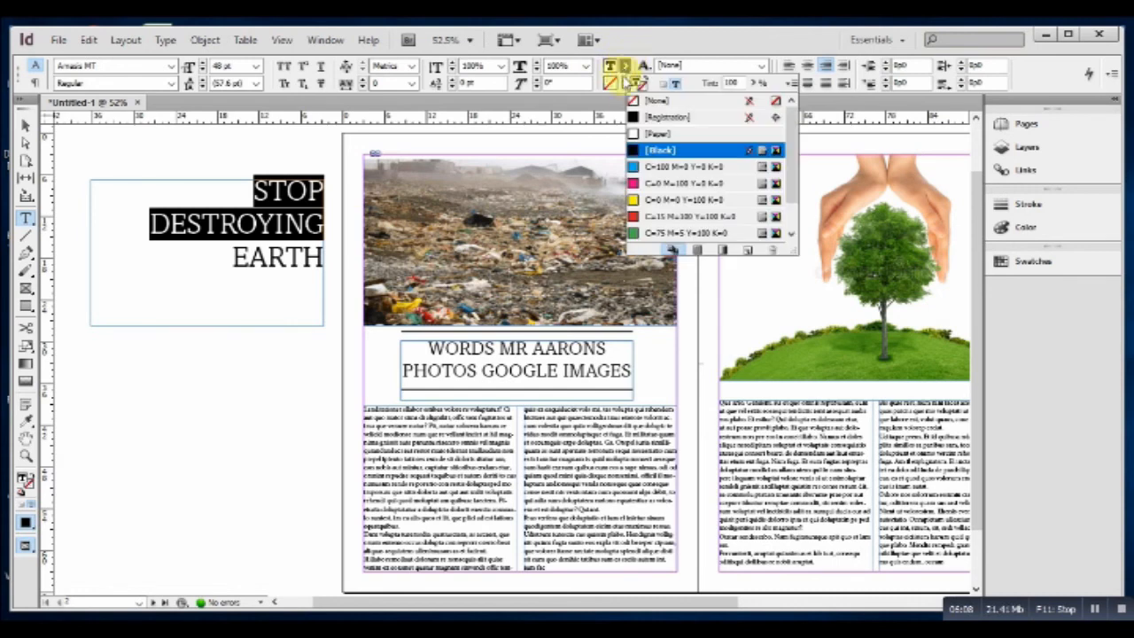
left_click(651, 135)
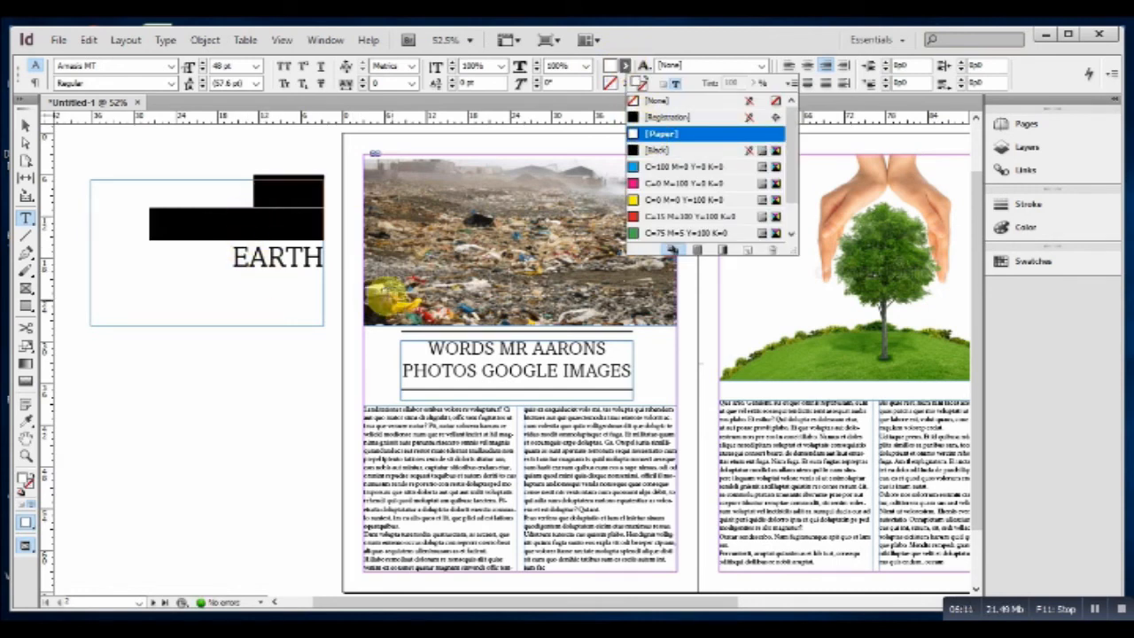
left_click_drag(323, 258, 532, 296)
key("Escape")
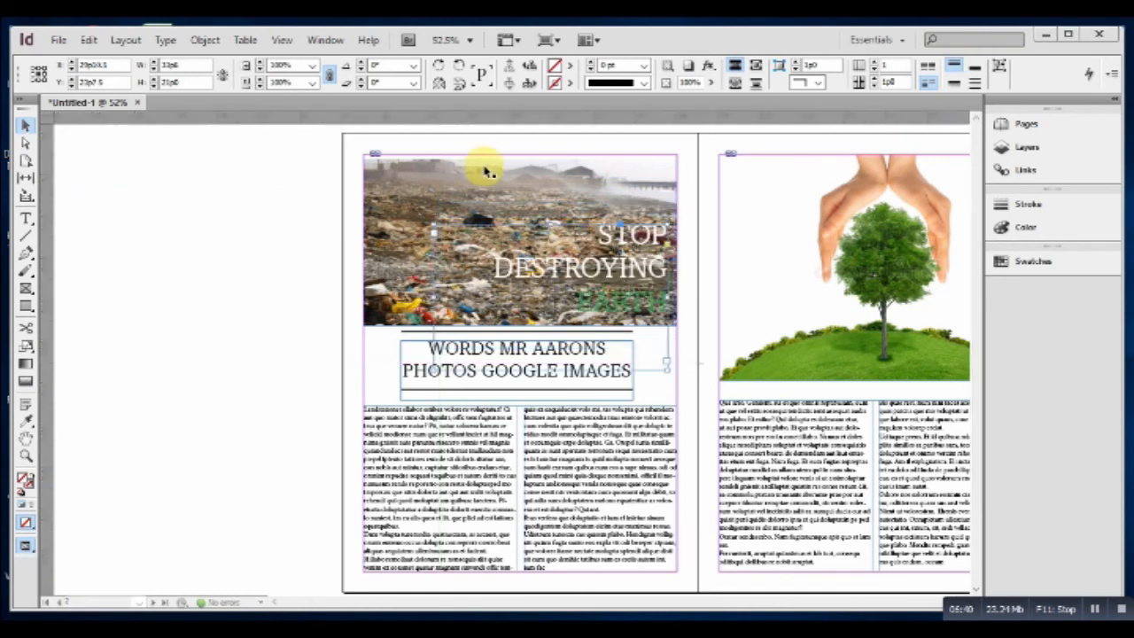
Return to Normal view and draw a short diagonal line at the tree page's bottom-right corner.
key("ctrl+r")
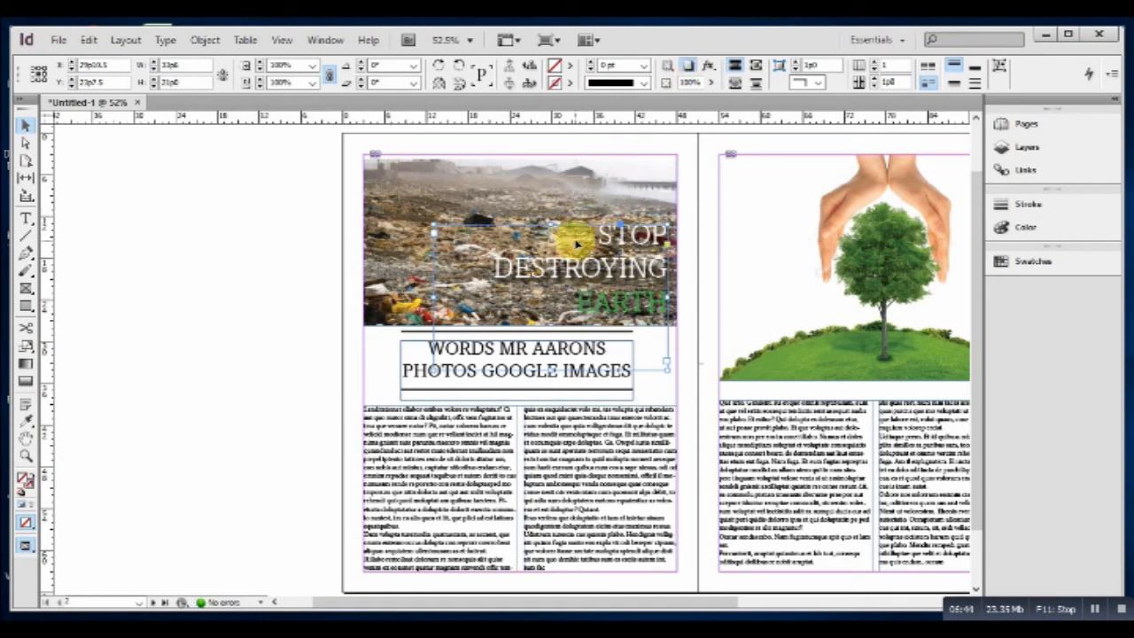
left_click_drag(490, 603, 543, 610)
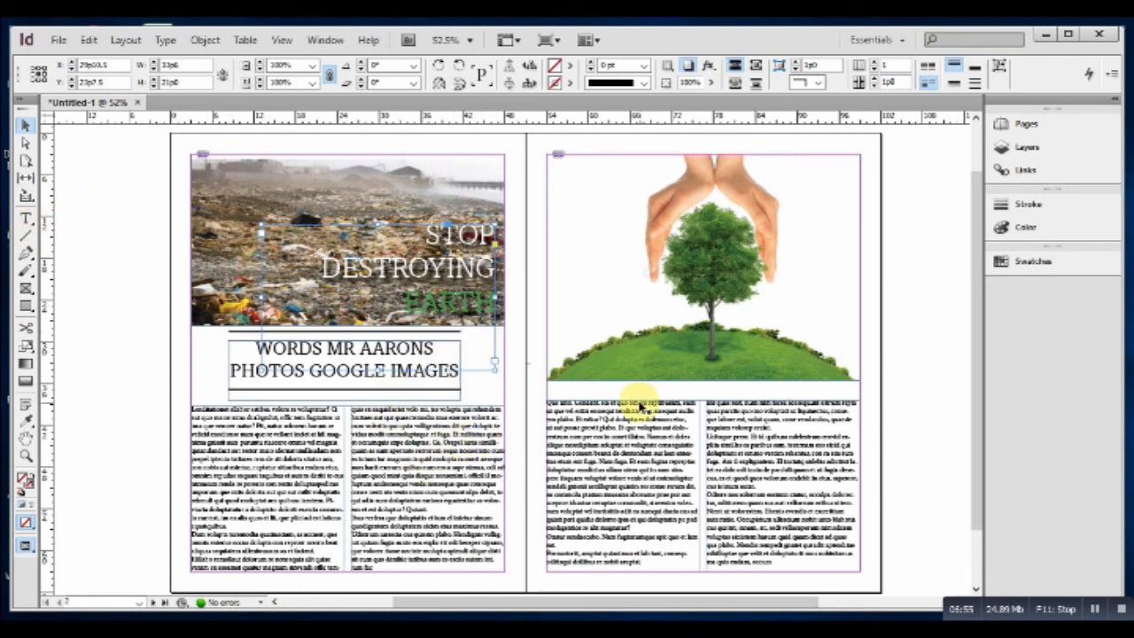
left_click(26, 236)
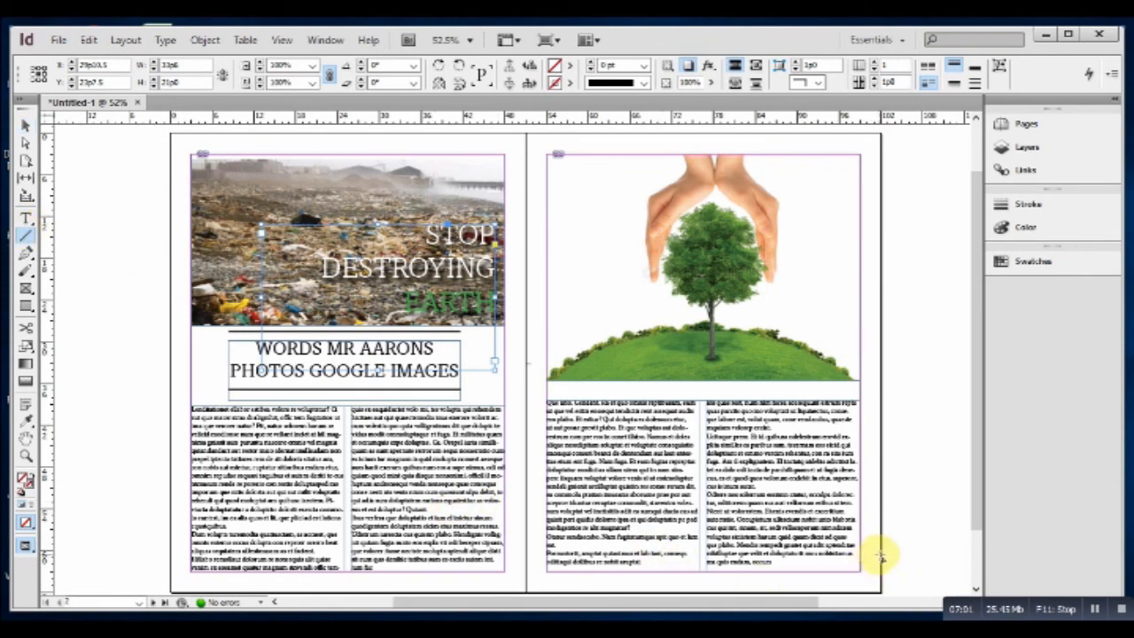
left_click_drag(880, 553, 842, 590)
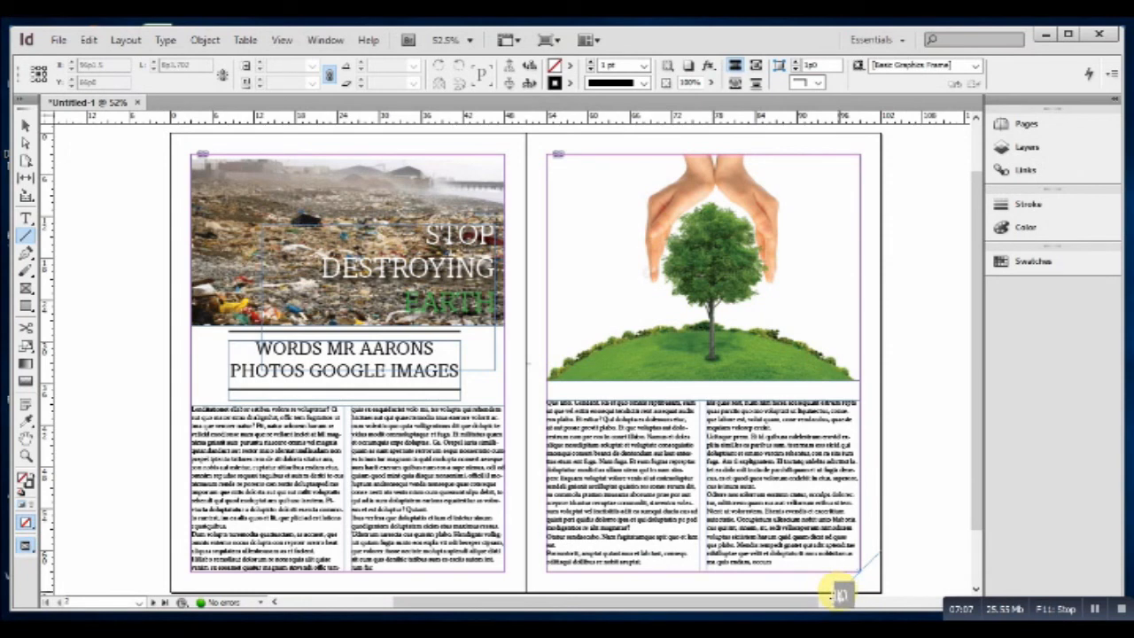
left_click_drag(841, 595, 841, 590)
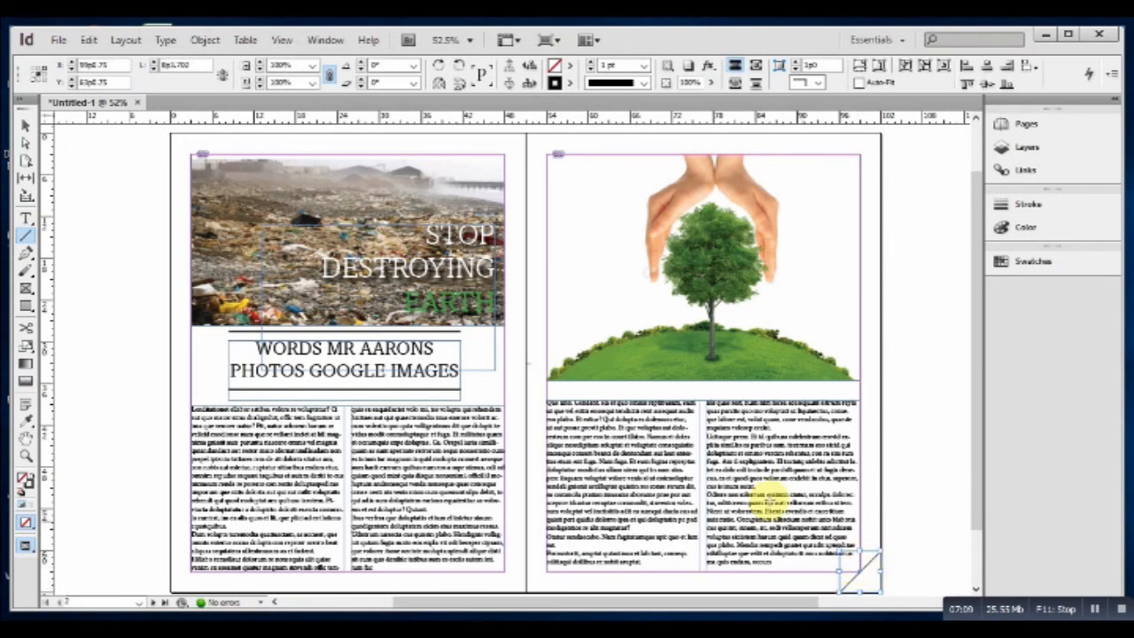